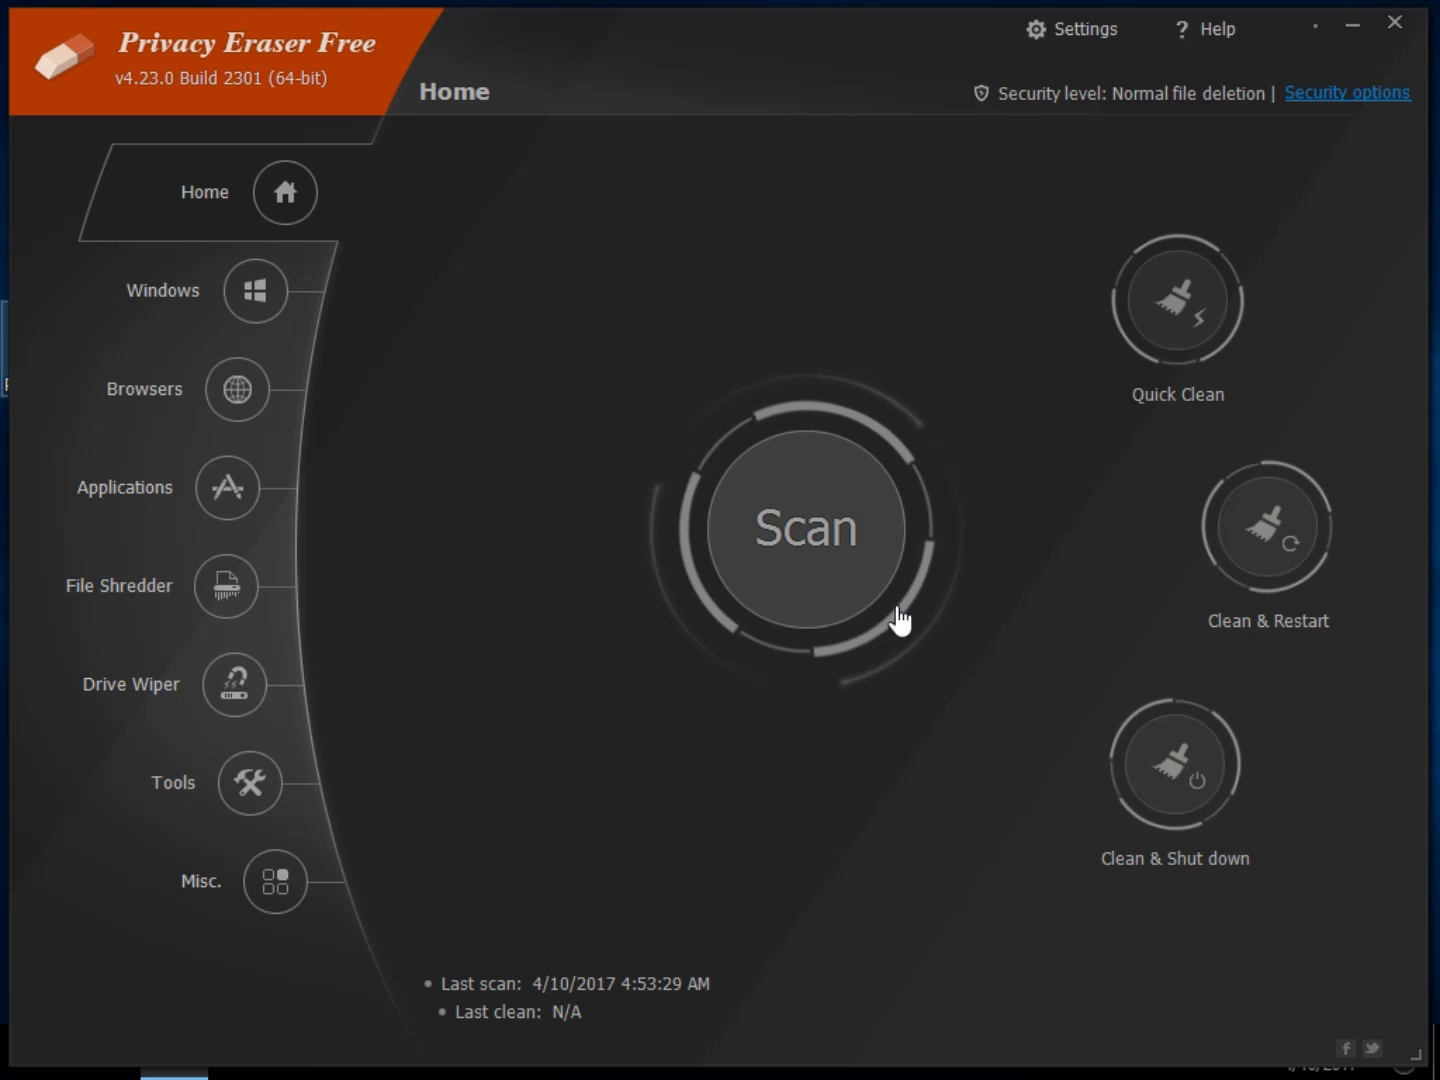
Step: Scan, then inspect the IE Cookies and Chrome Internet History results and the Quick Clean options
click(805, 543)
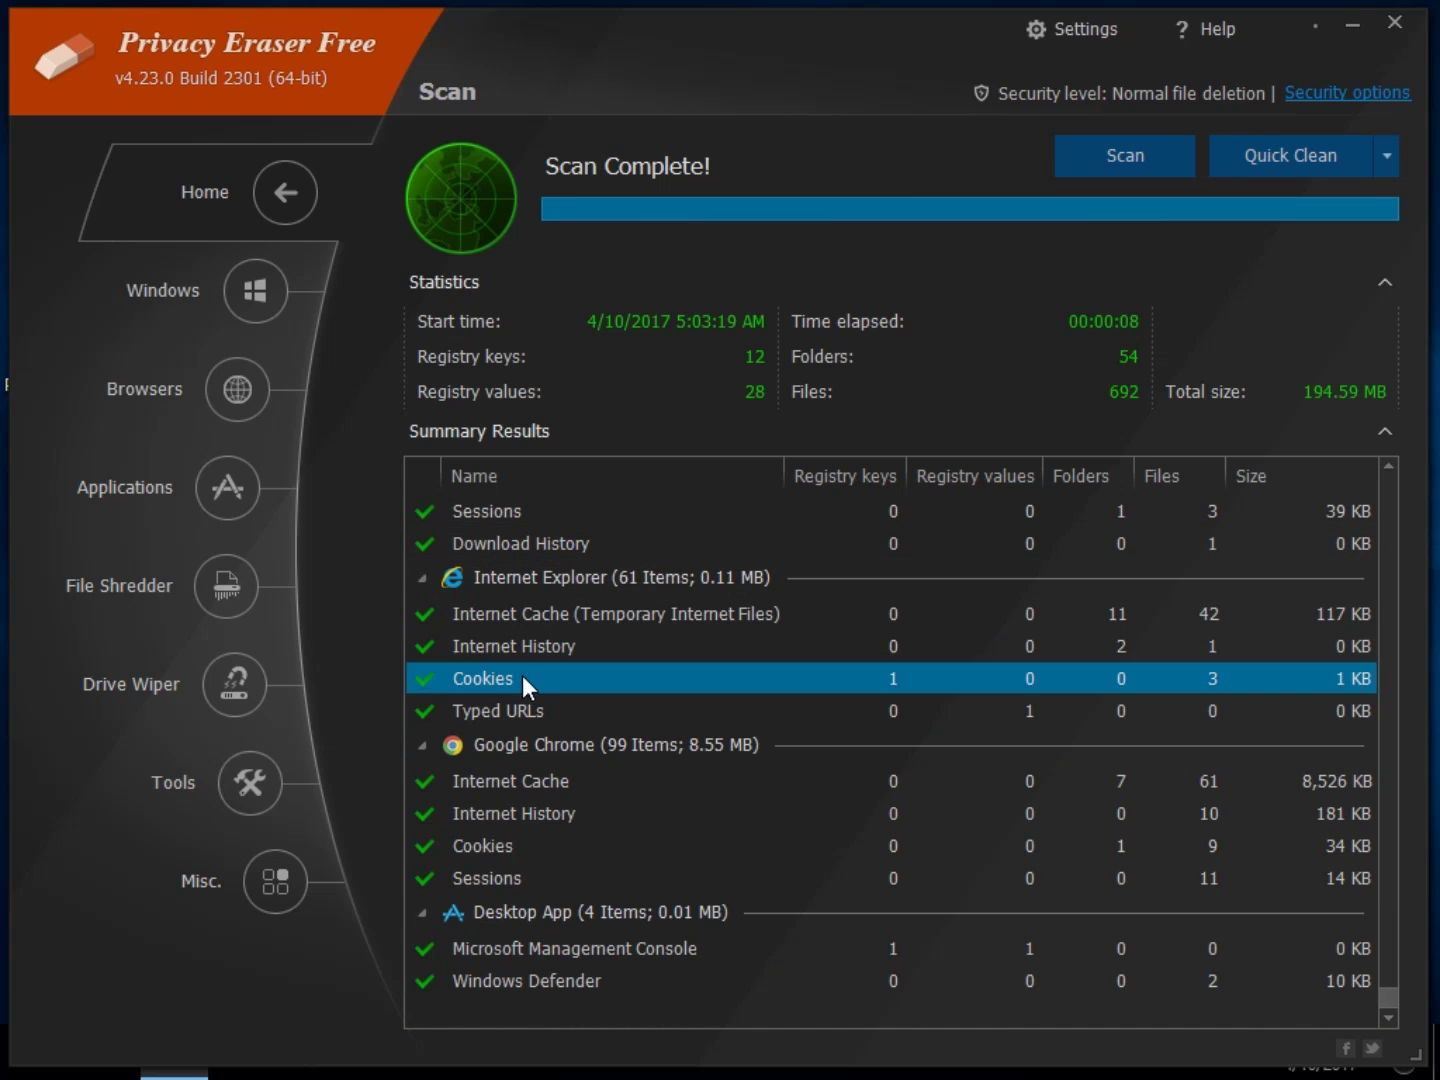
click(523, 678)
right_click(522, 679)
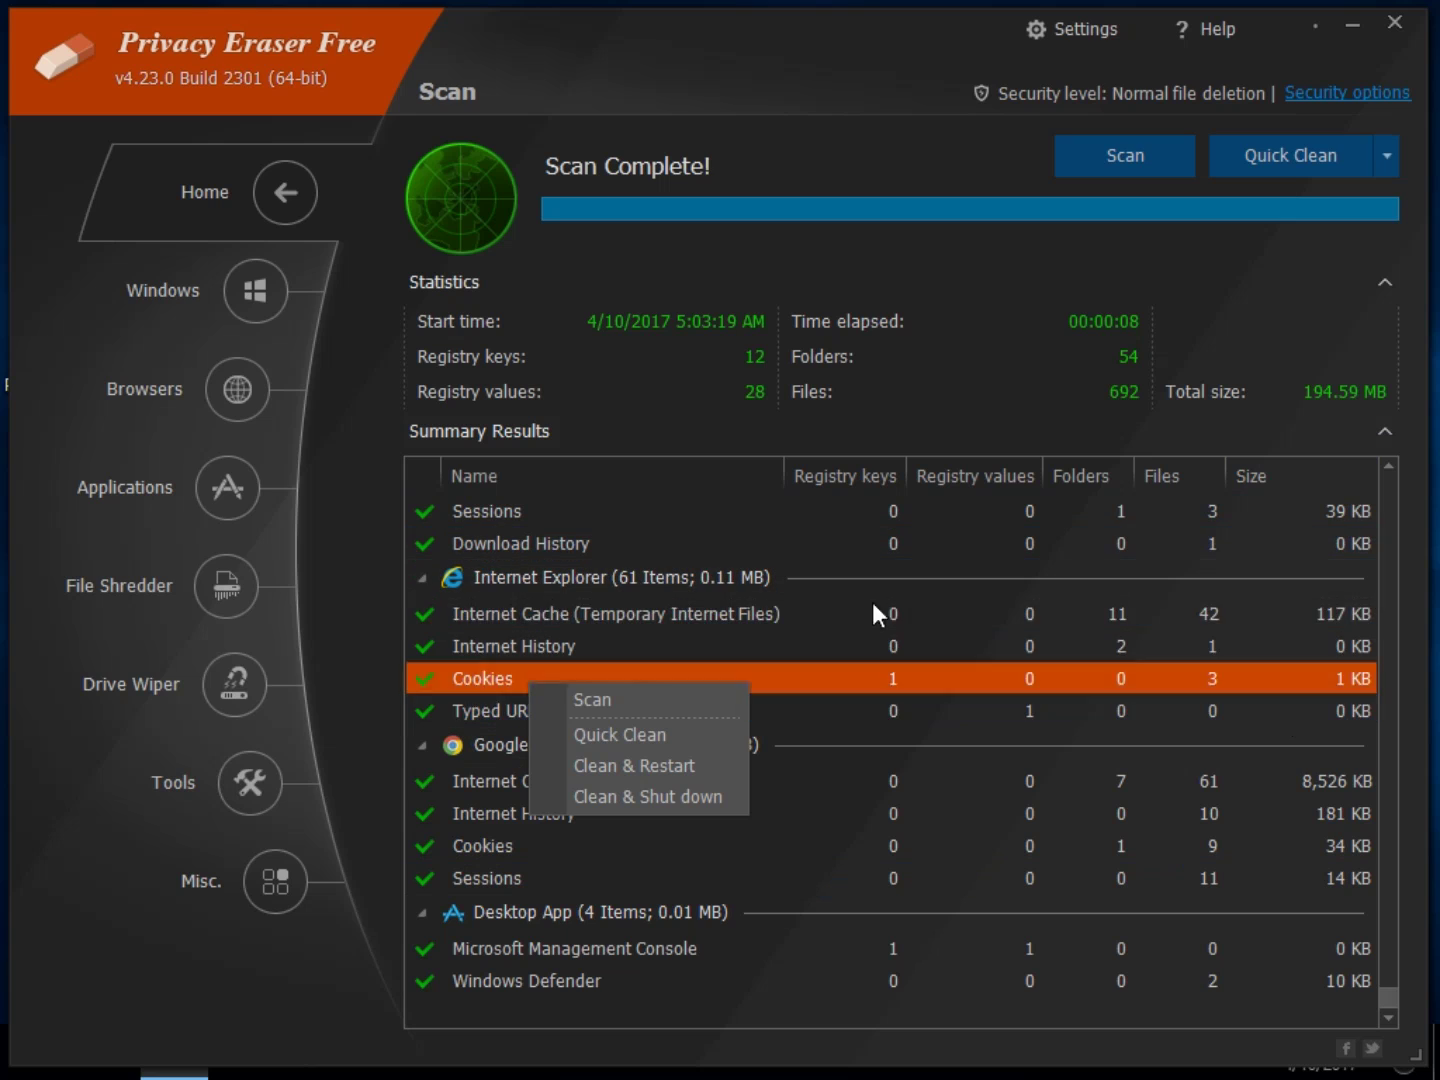
click(901, 690)
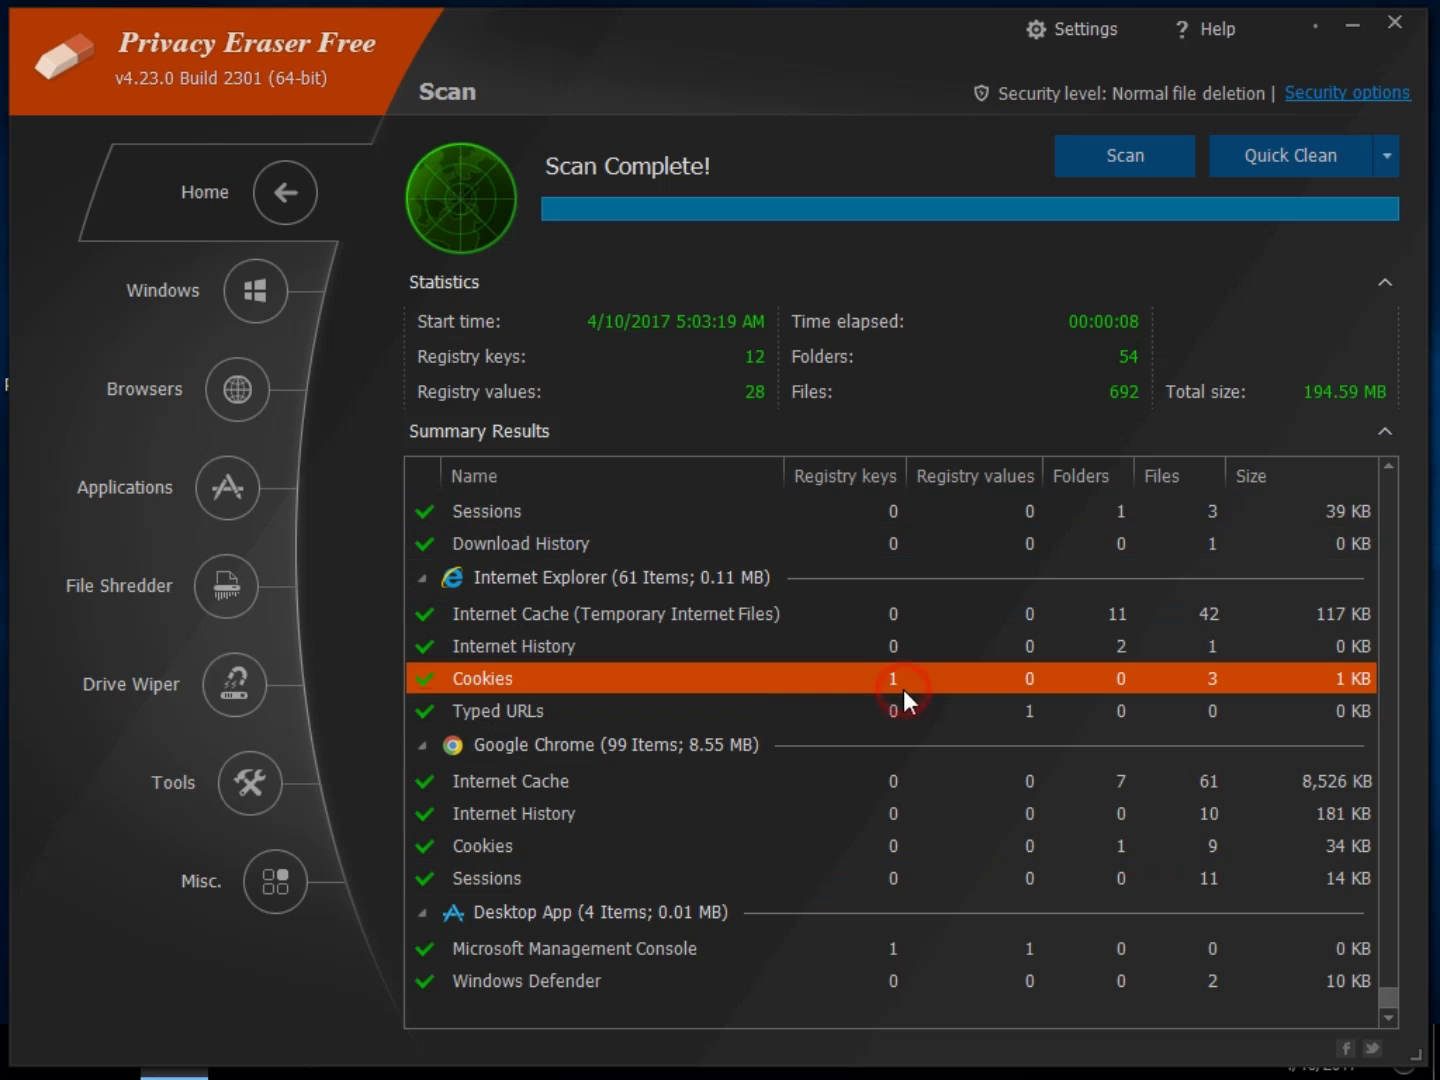
click(622, 820)
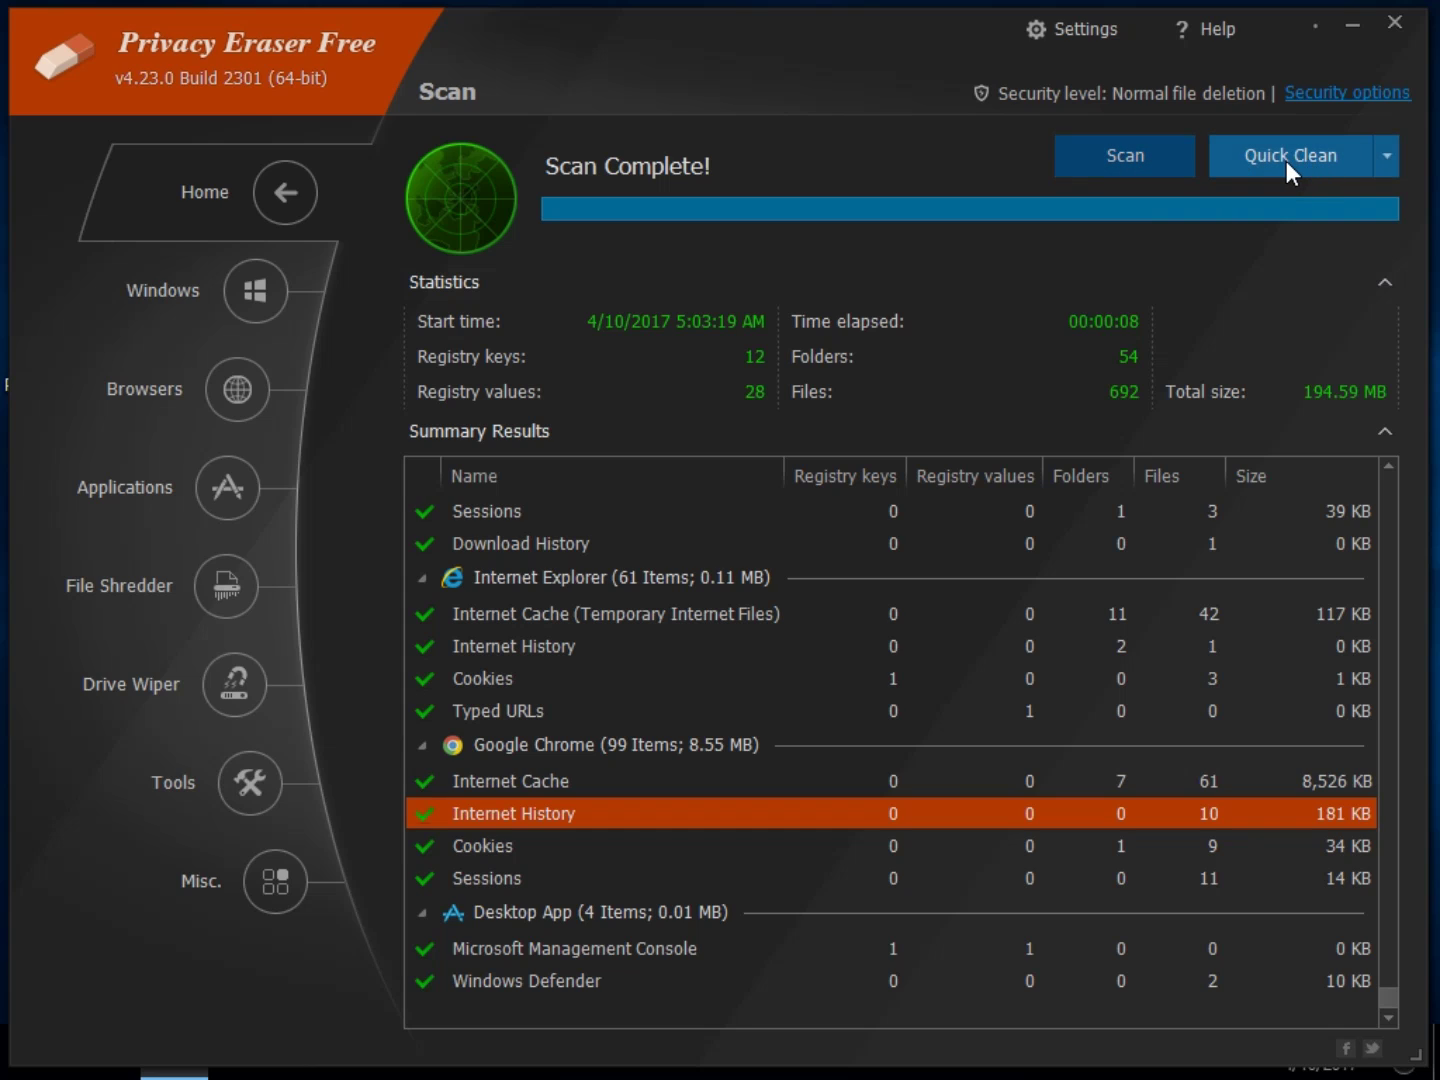
click(1387, 156)
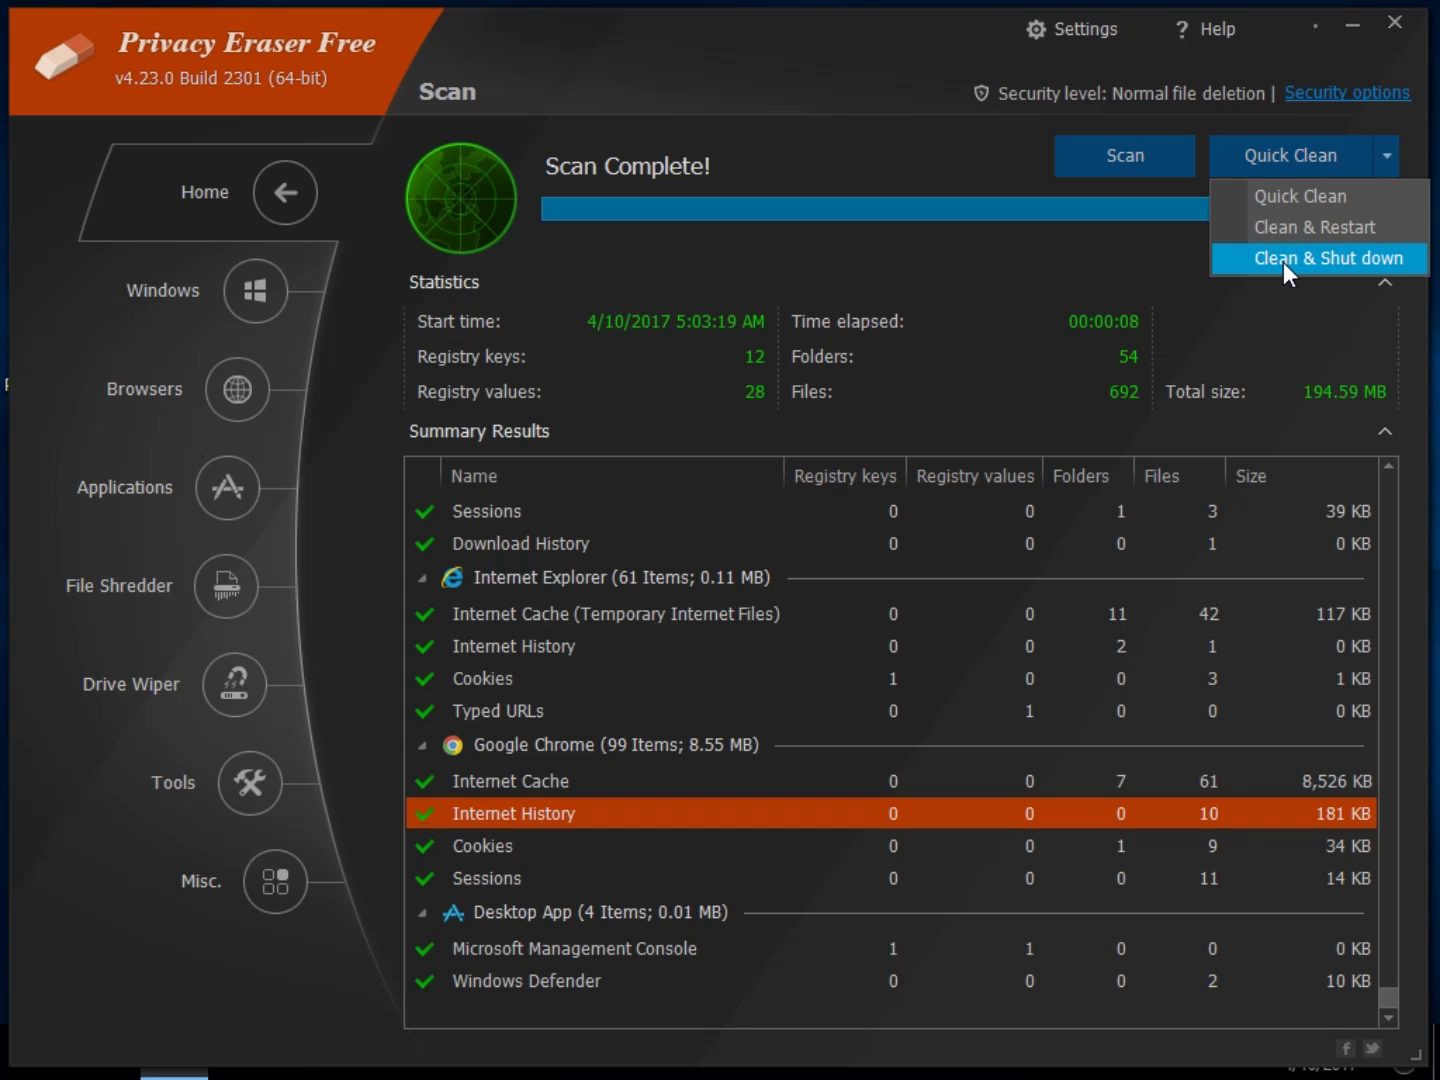
click(842, 68)
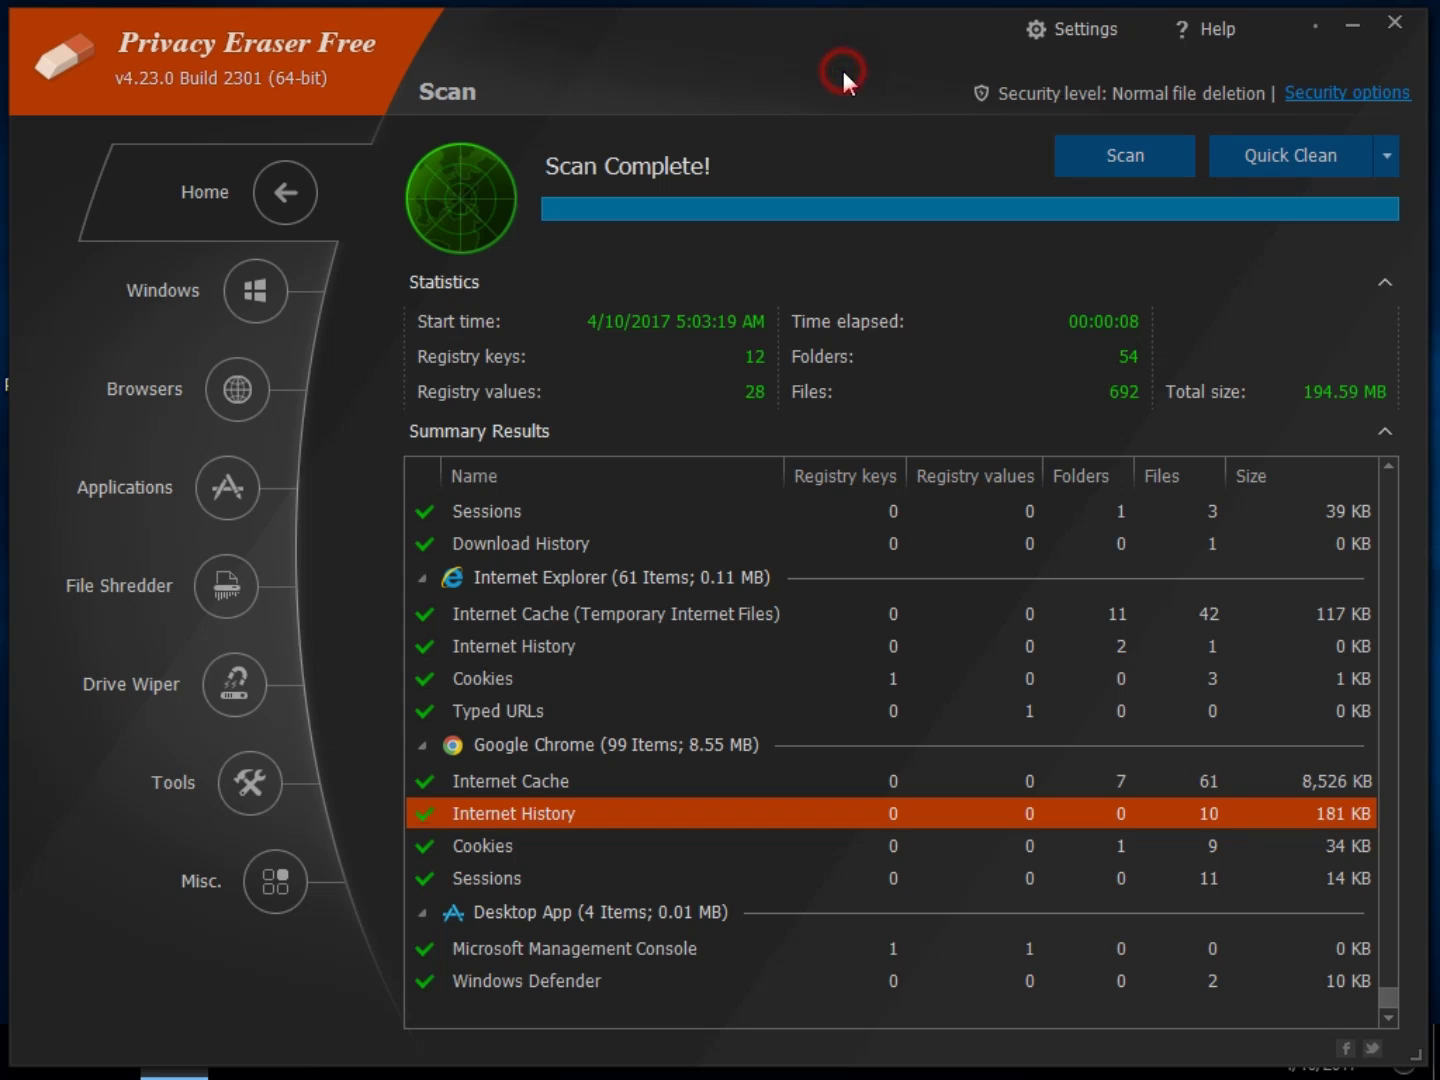
click(1346, 97)
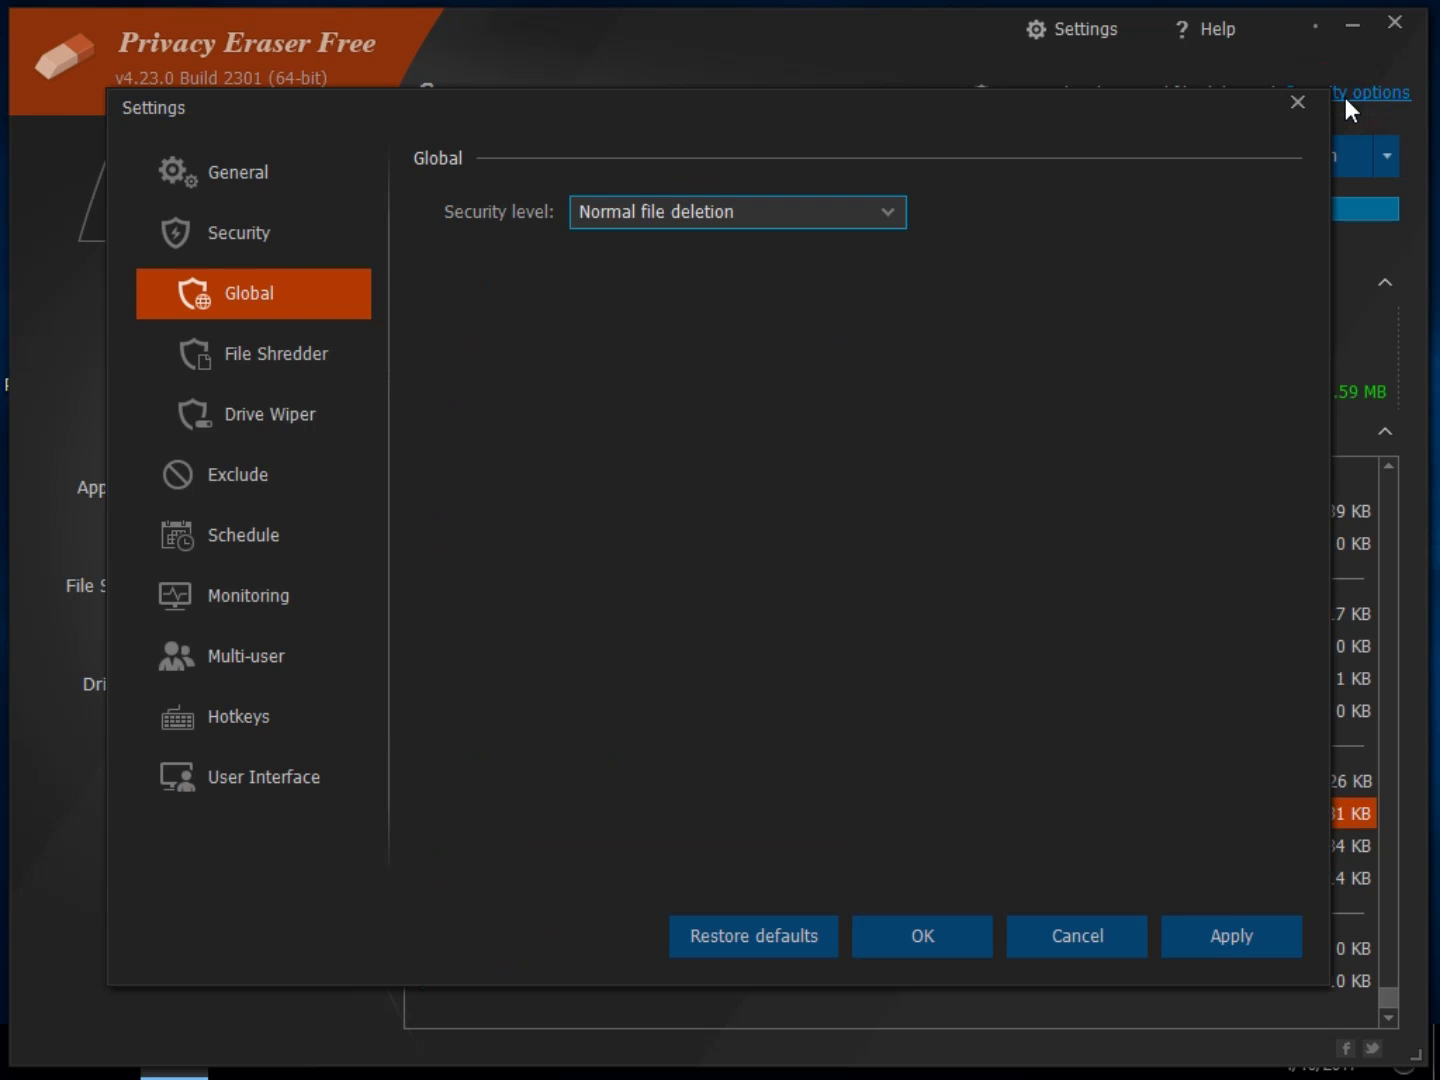
click(707, 214)
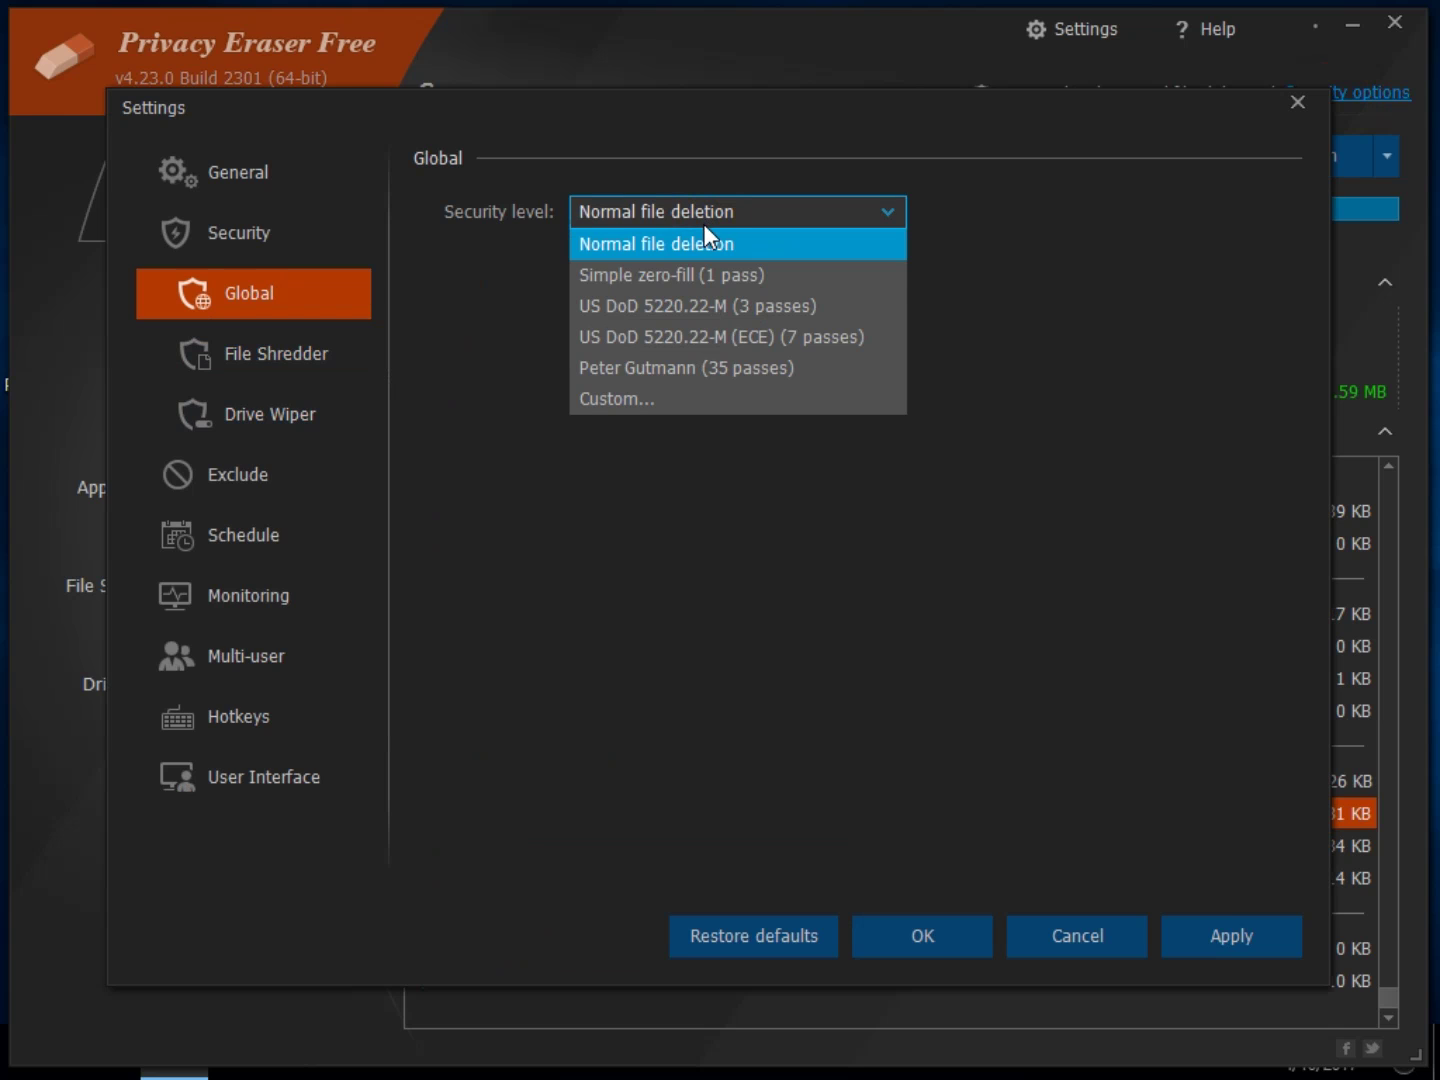
click(678, 268)
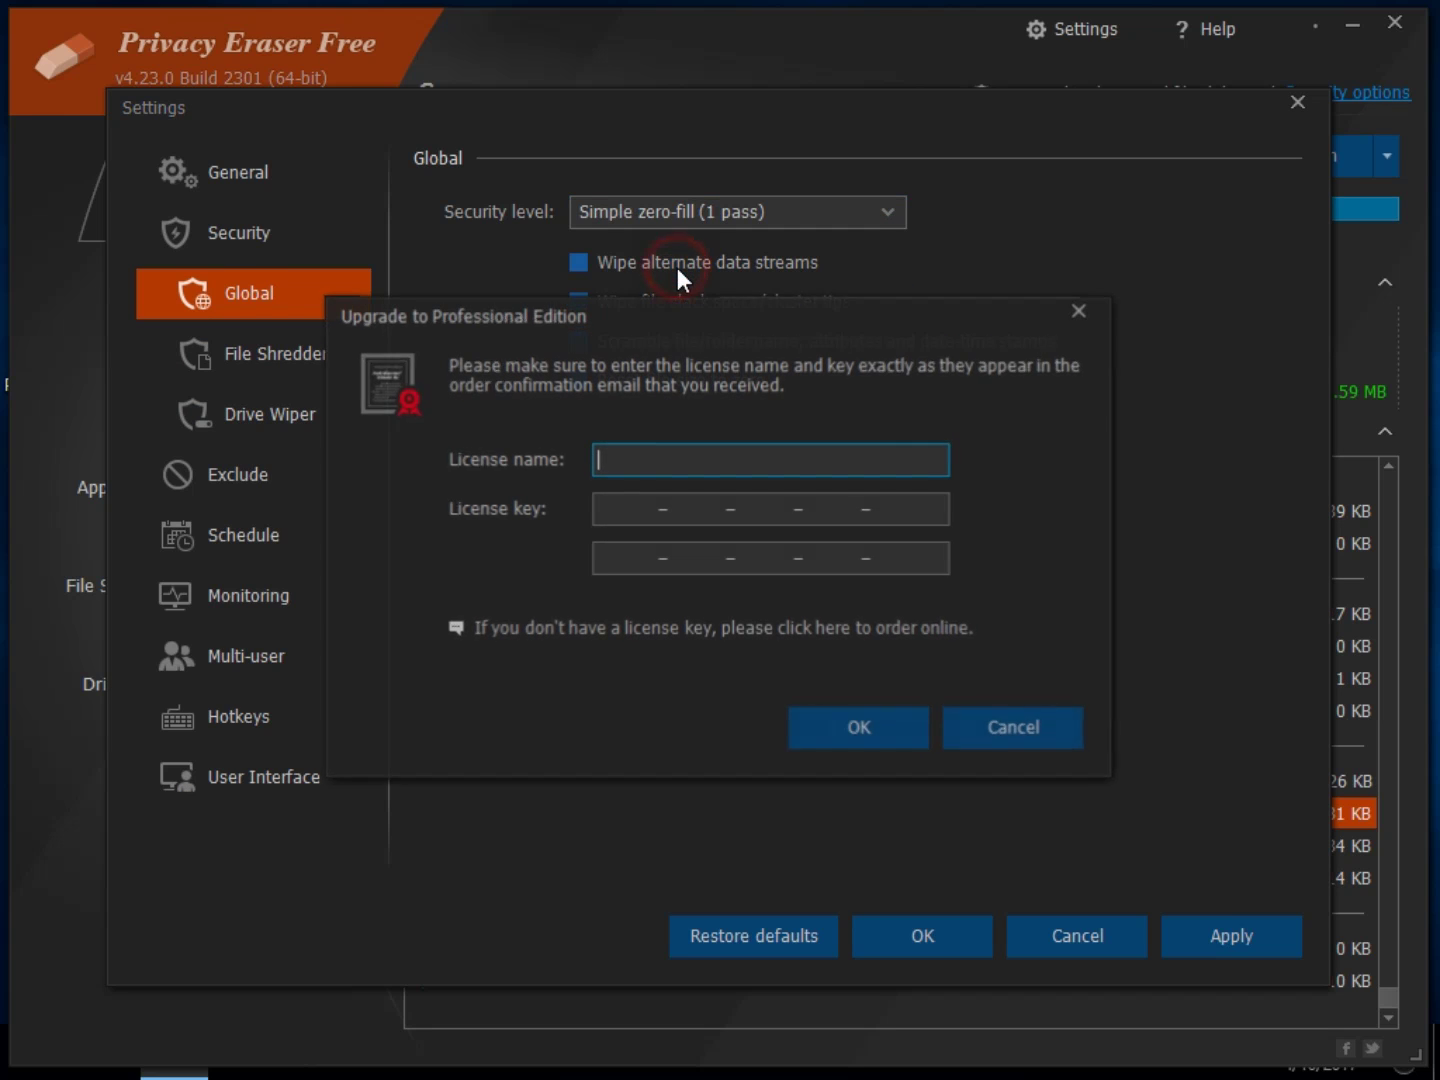
click(1078, 314)
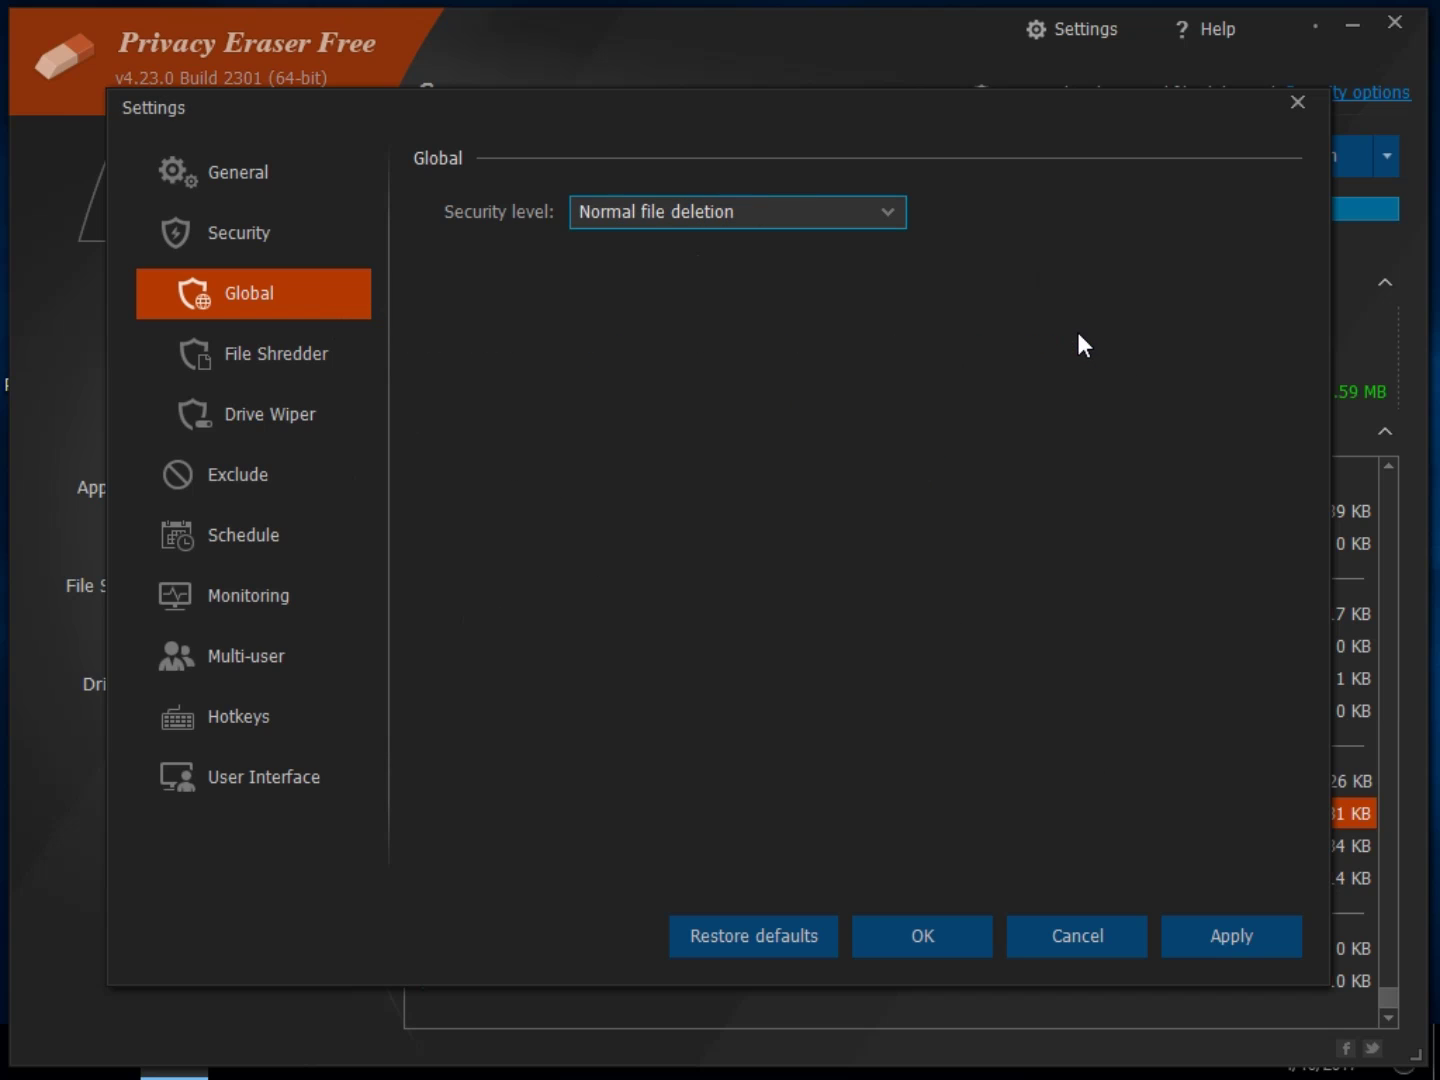
click(883, 214)
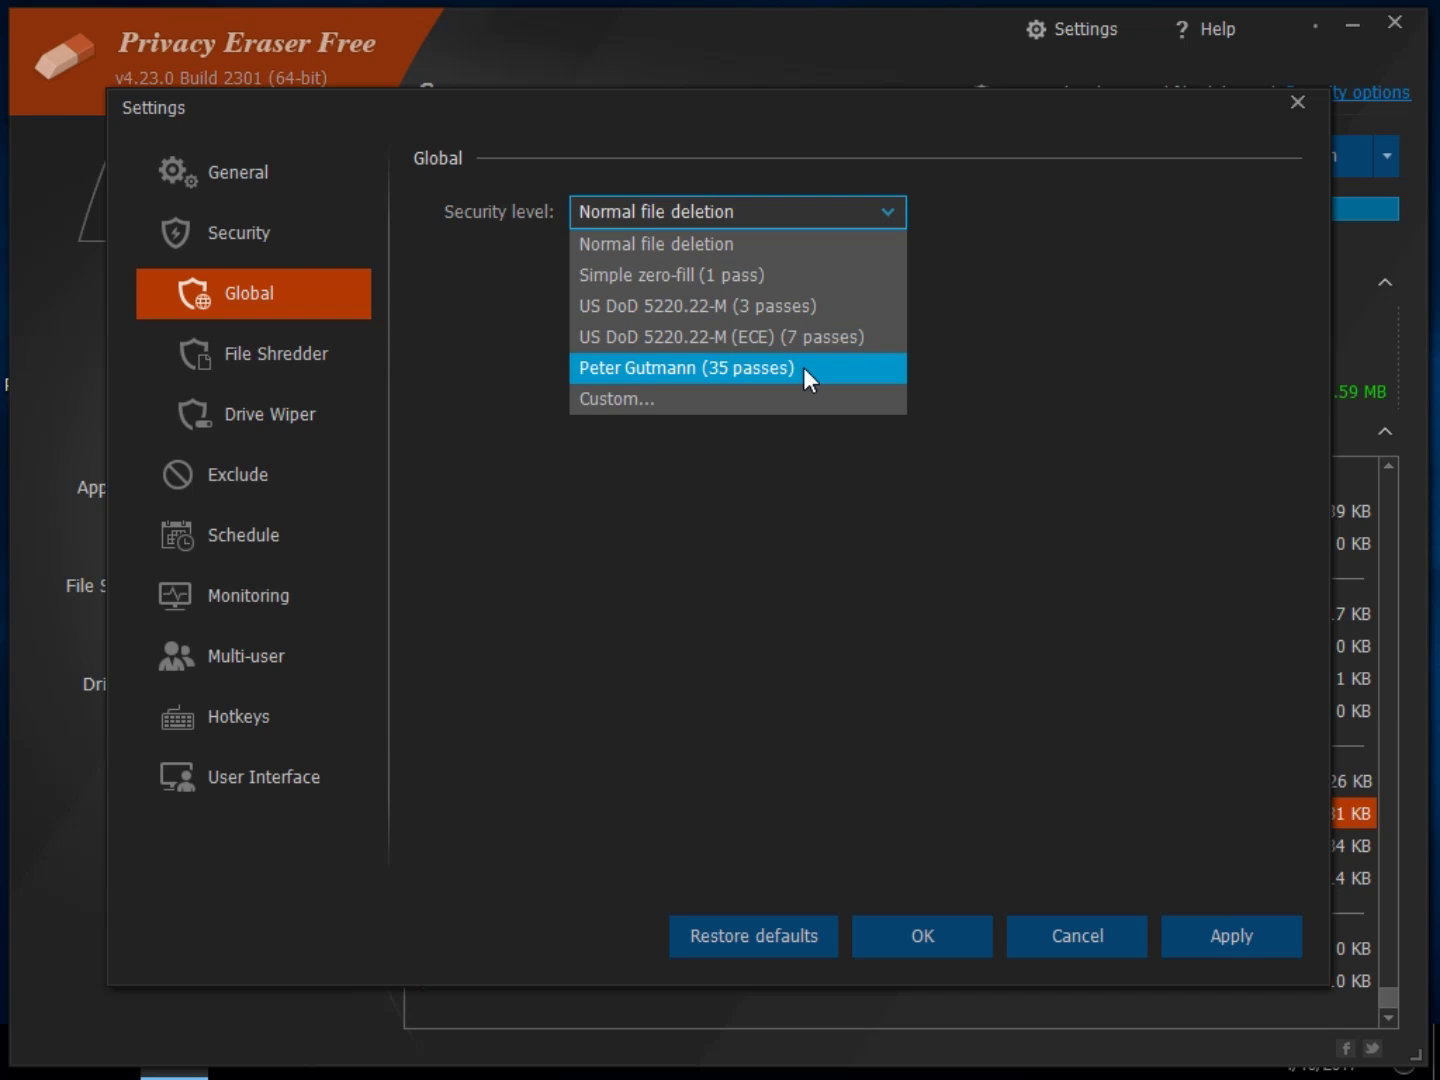
click(1008, 212)
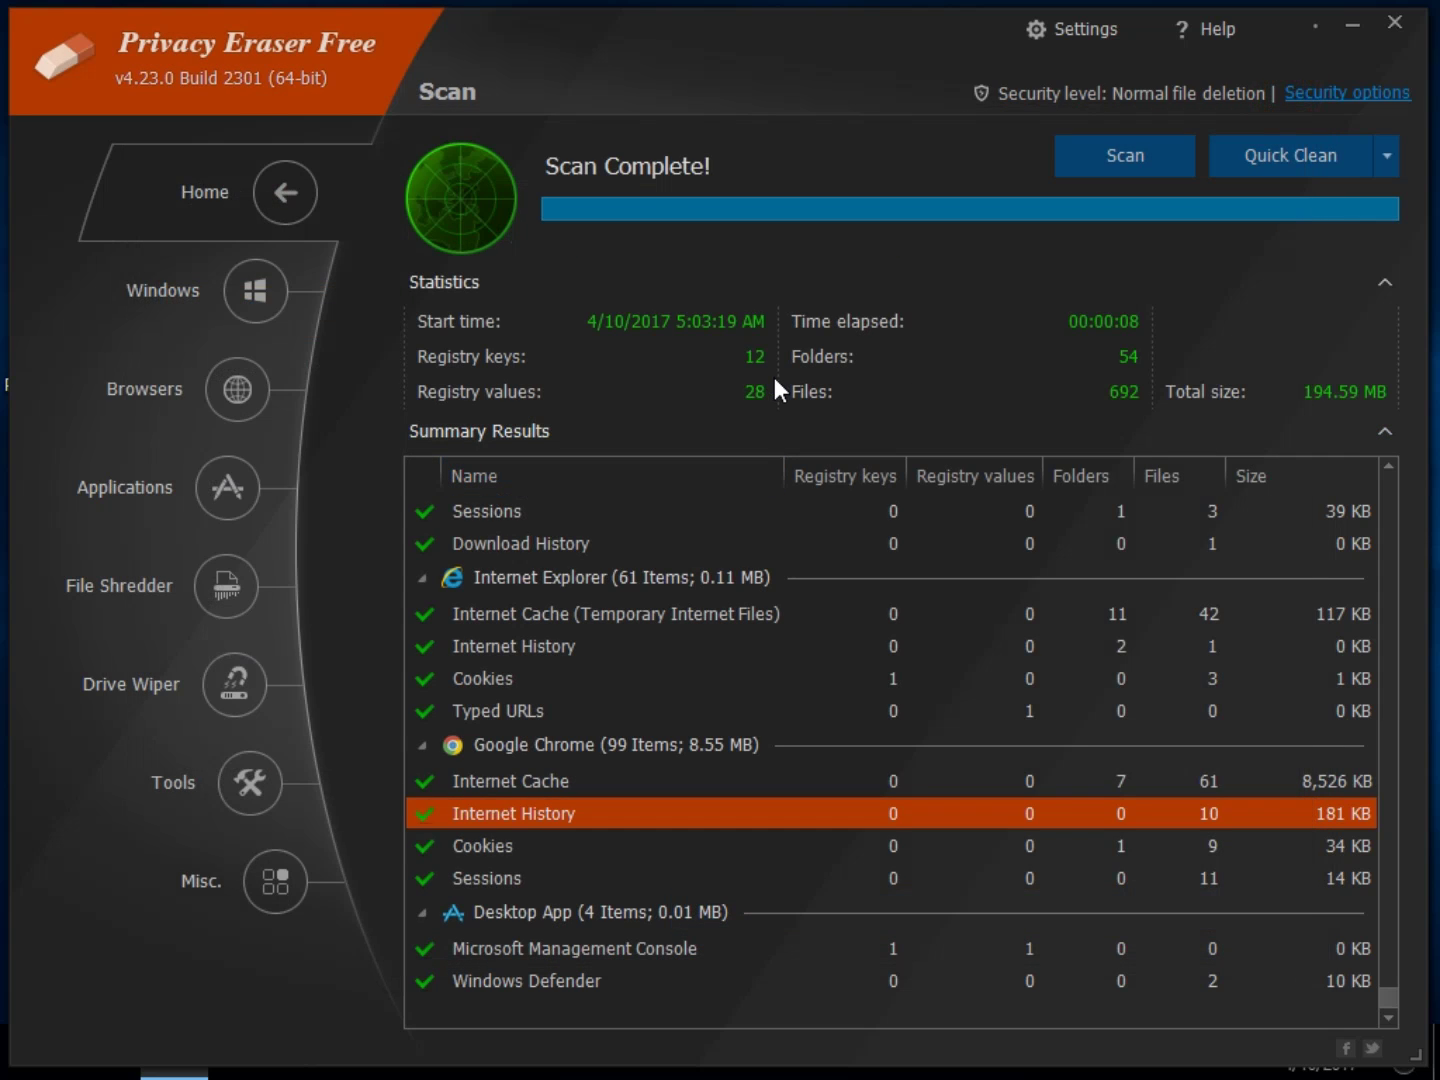
Step: In the Windows list, tick Windows Error Reporting and untick Windows Prefetch Files, then go to Browsers
click(195, 311)
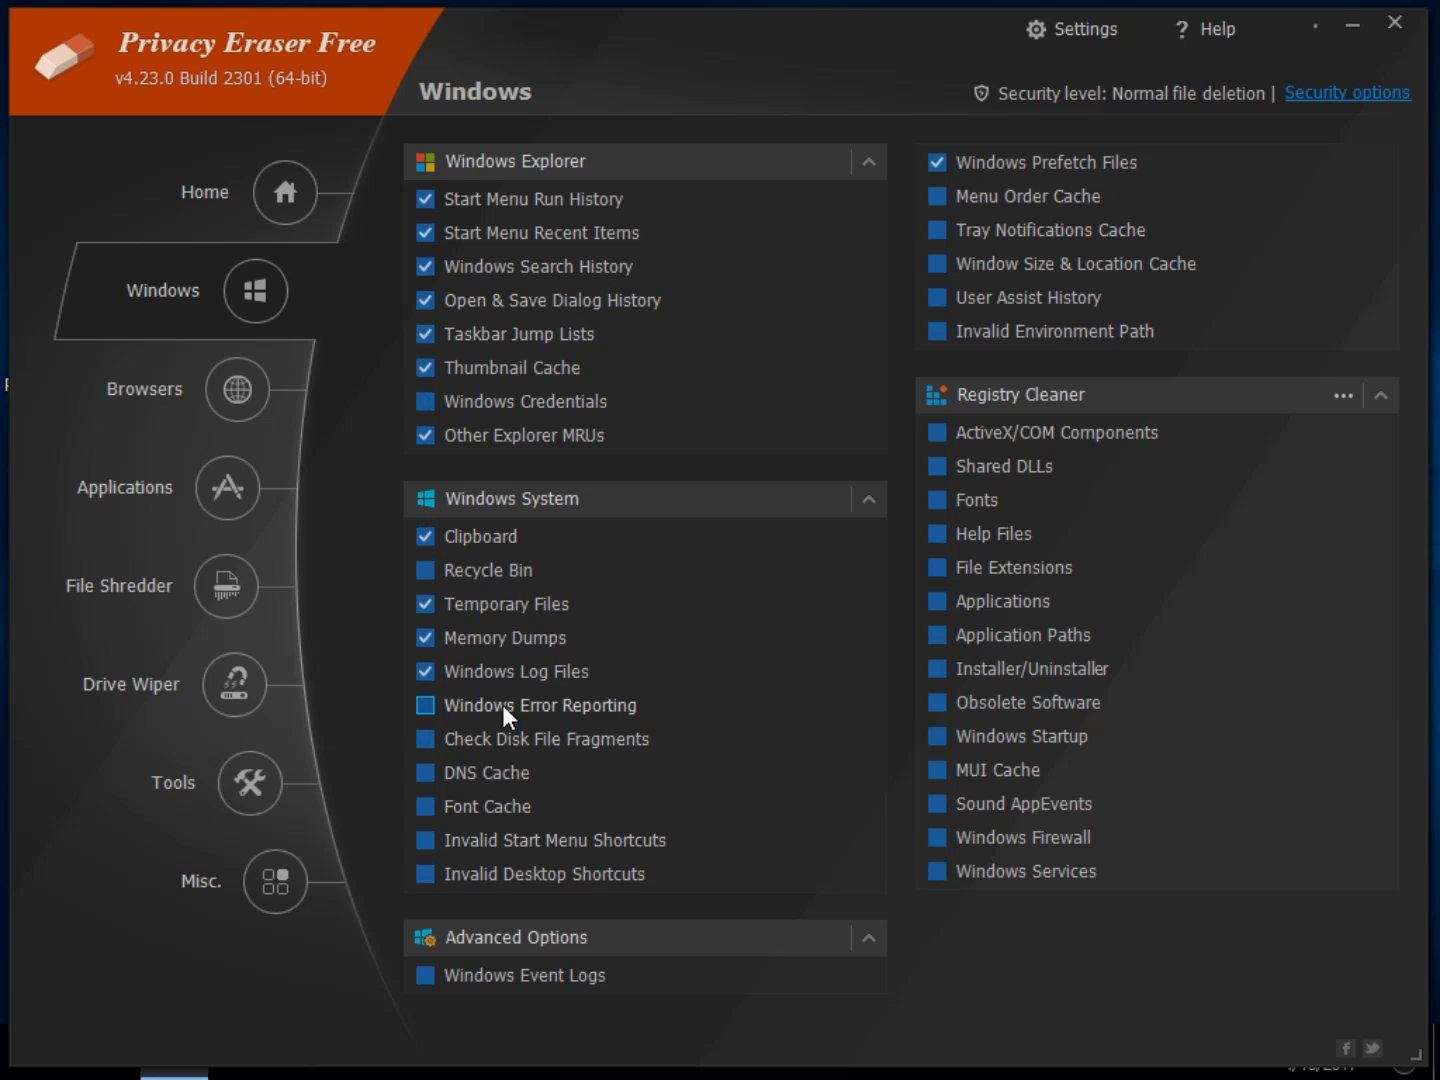
click(543, 706)
click(1004, 170)
click(235, 412)
Step: Untick Internet Explorer Cookies and decline clearing Microsoft Edge saved passwords
click(201, 394)
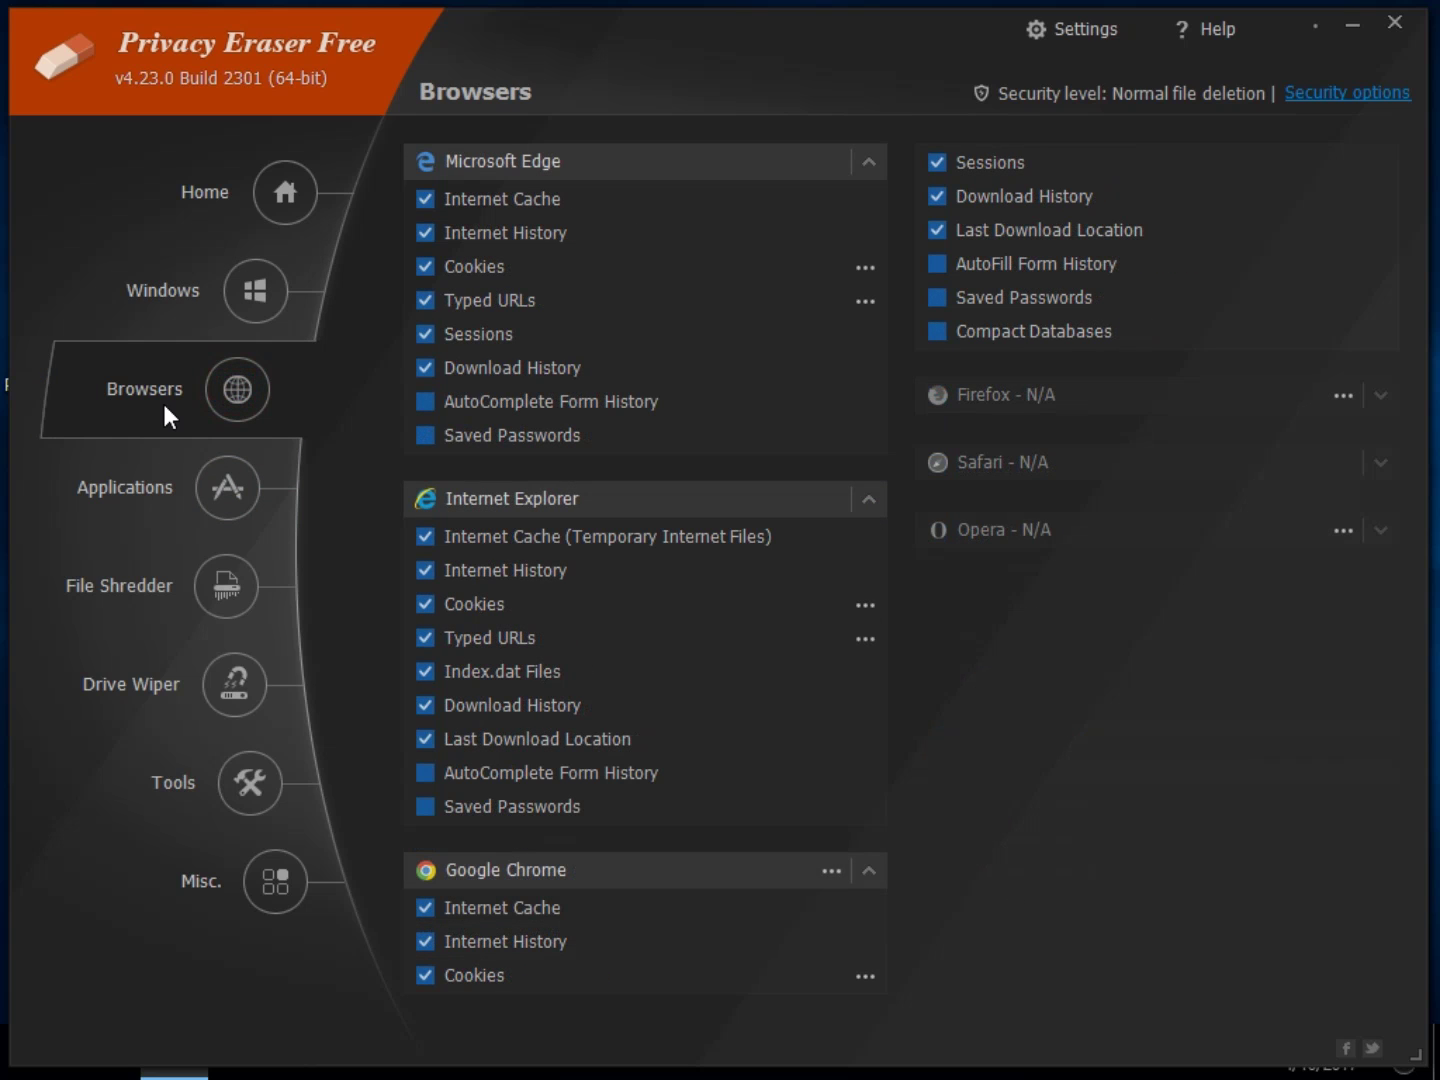
click(473, 603)
click(501, 435)
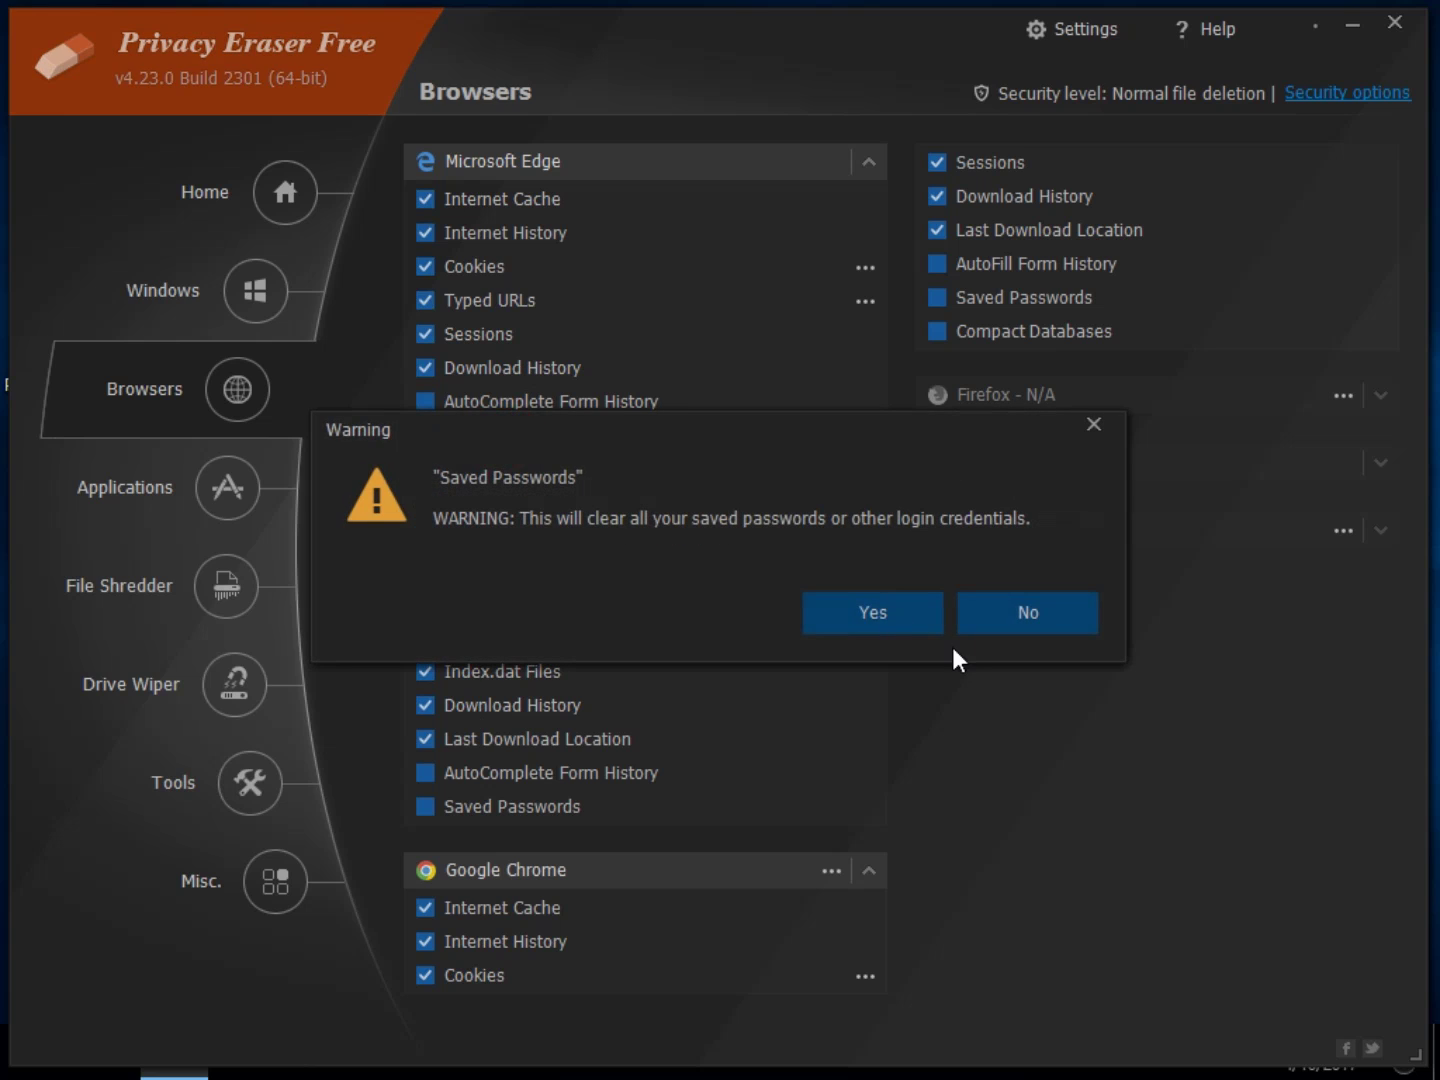
click(987, 610)
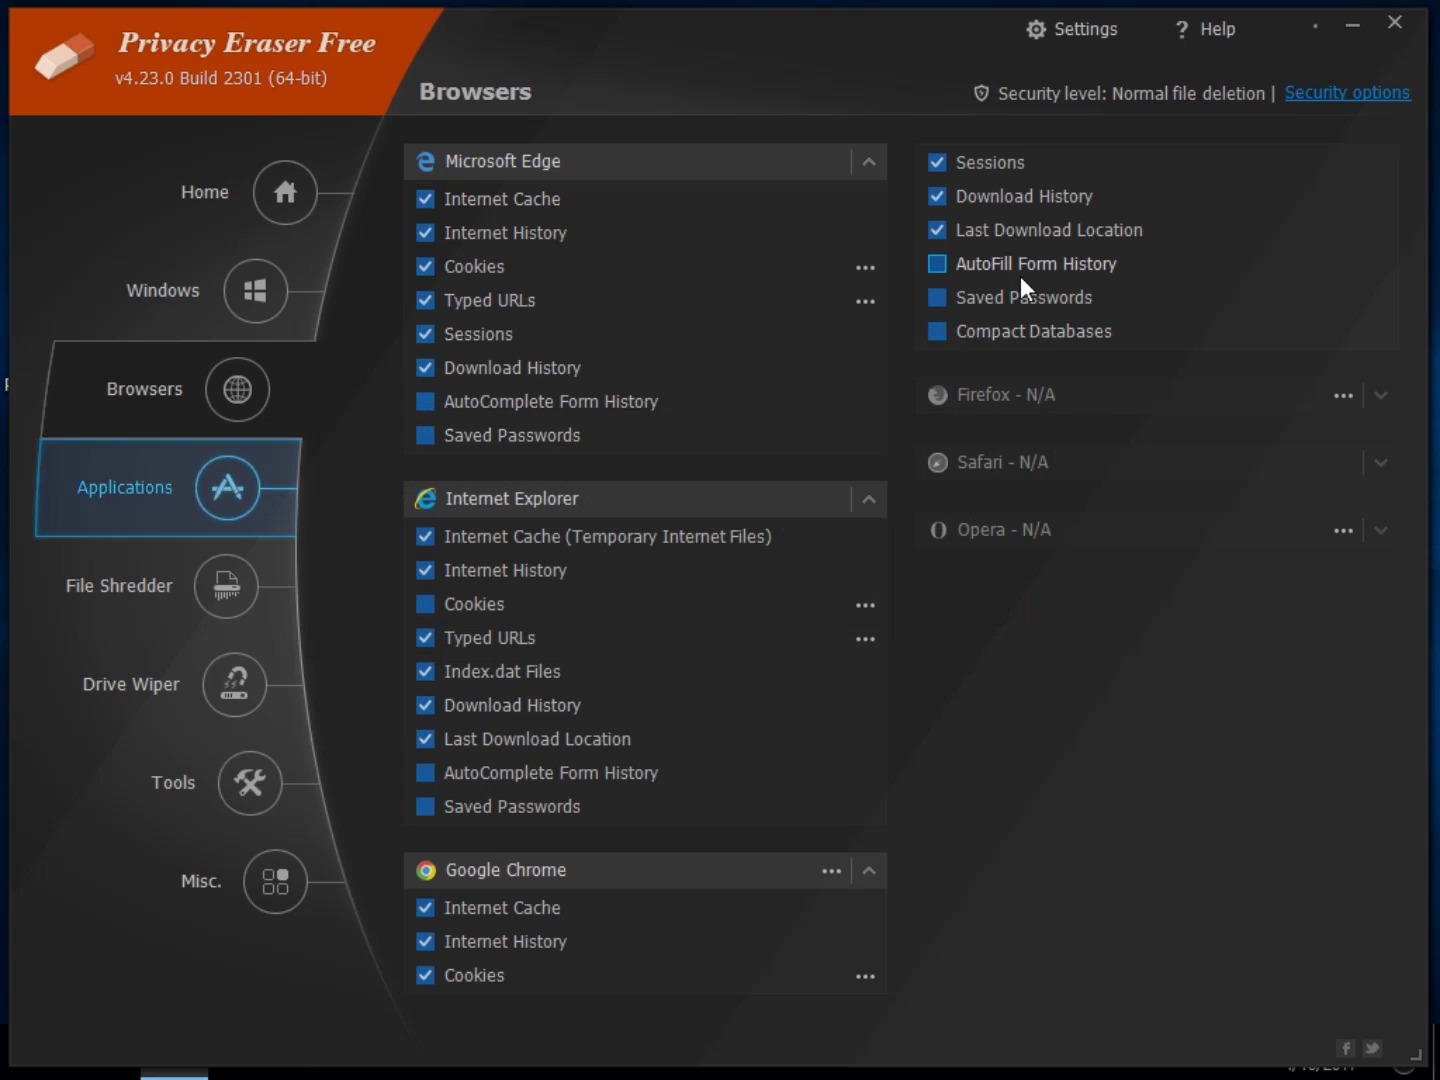
Step: View the Applications list, comparing its Custom and App Plug-ins tabs
click(122, 468)
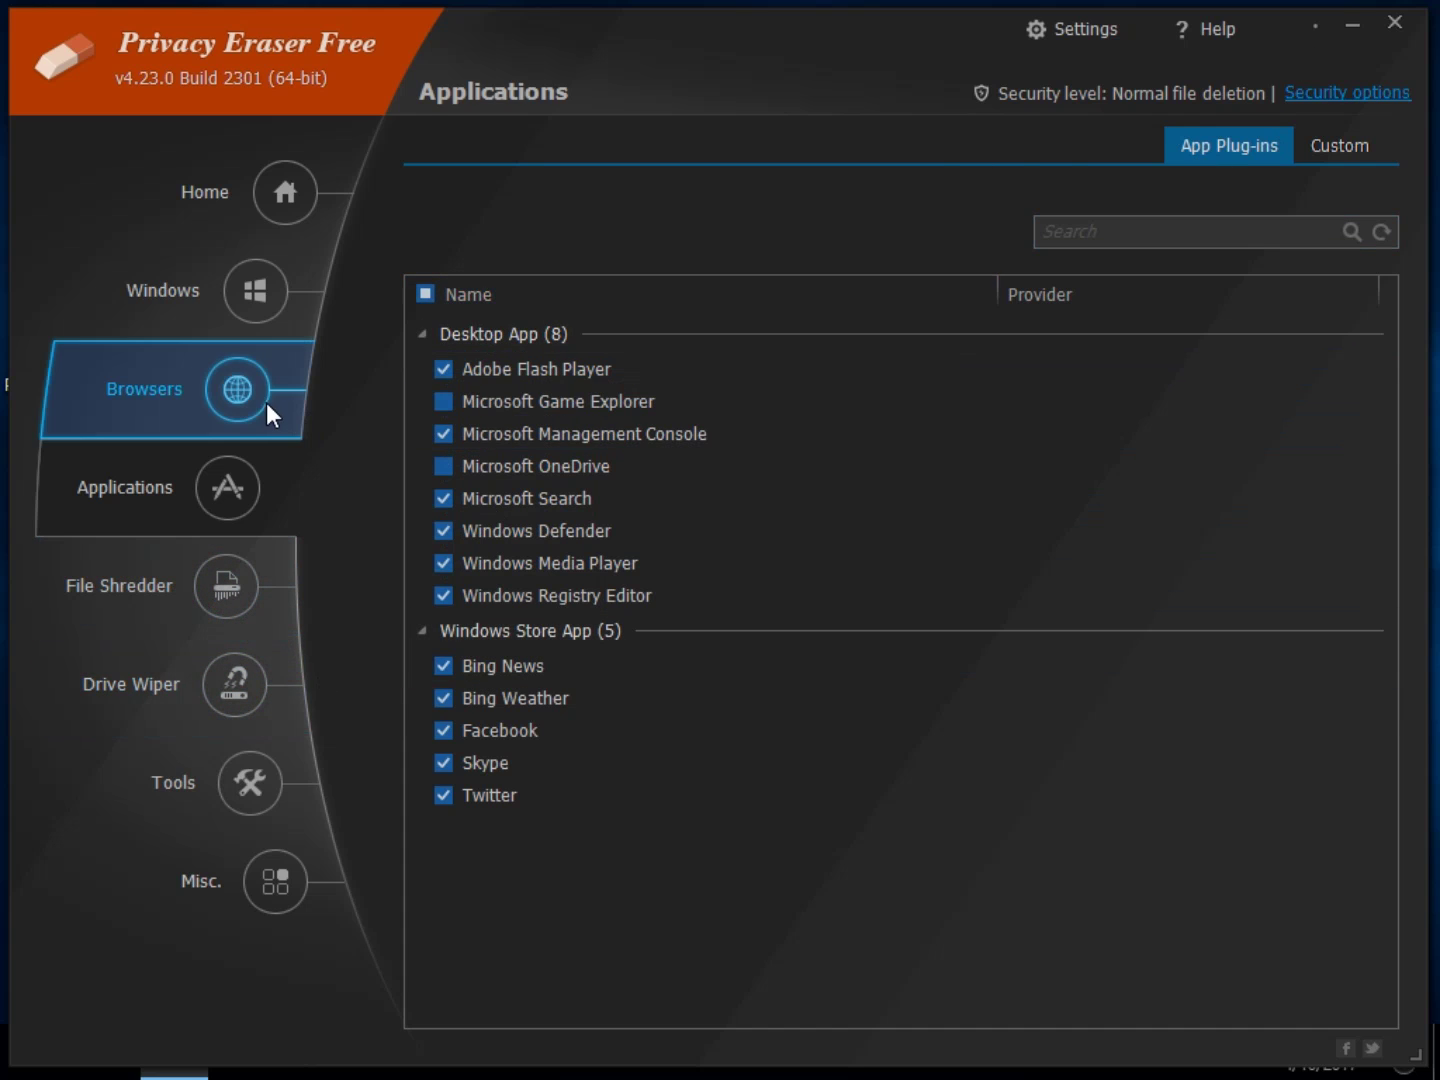
click(240, 392)
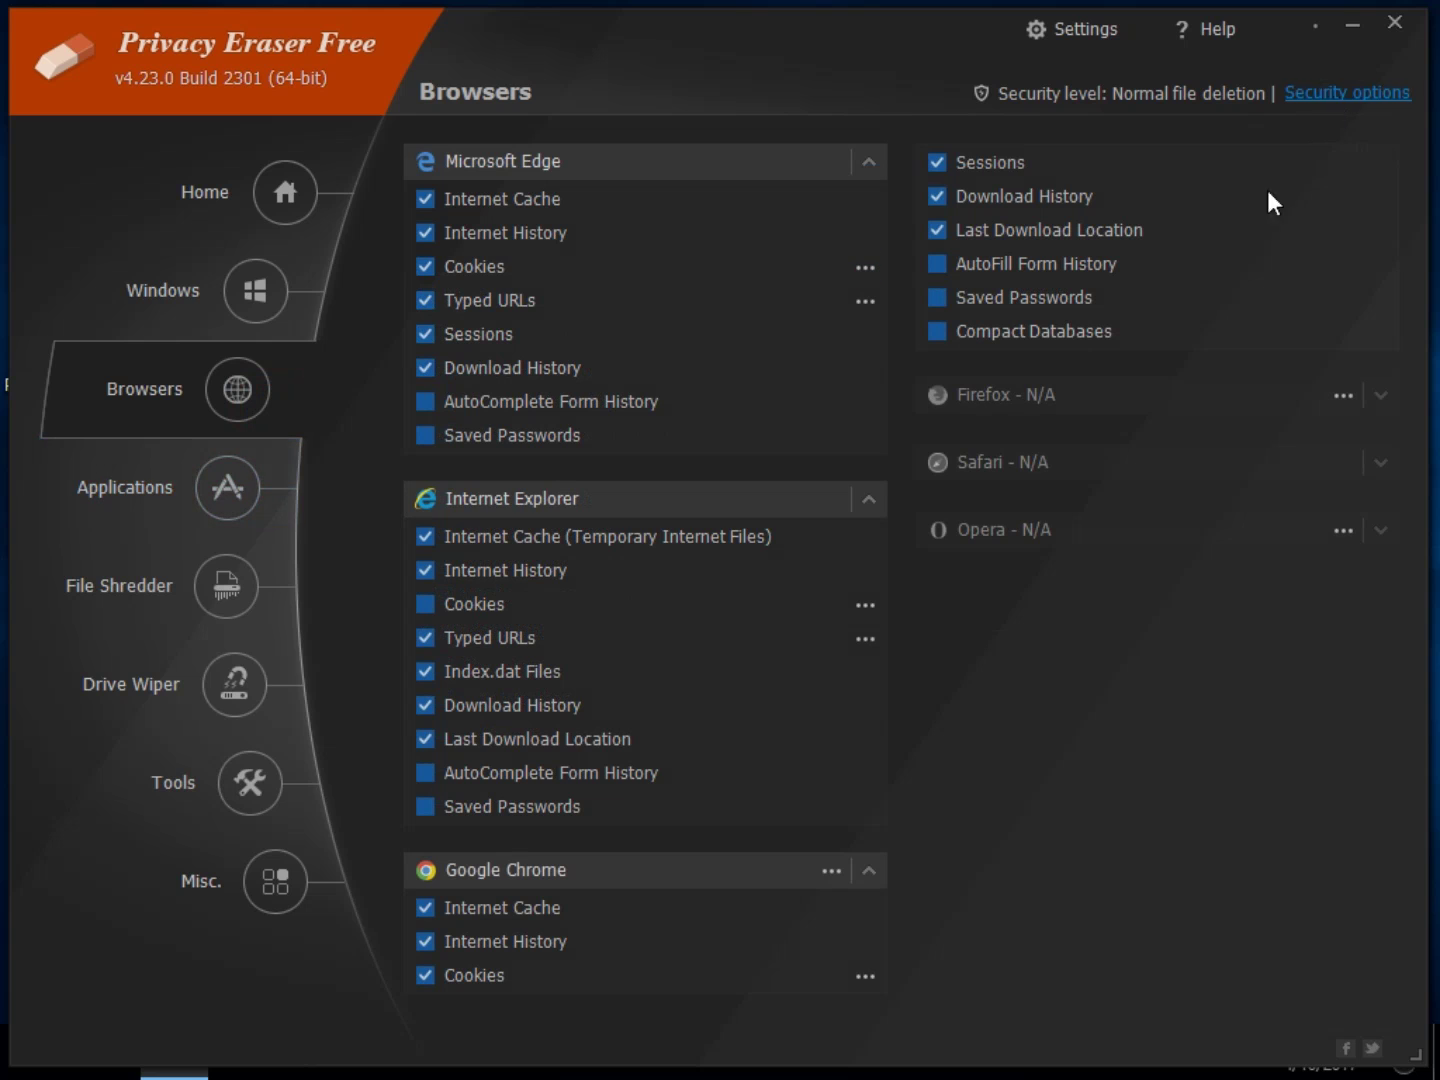
click(186, 483)
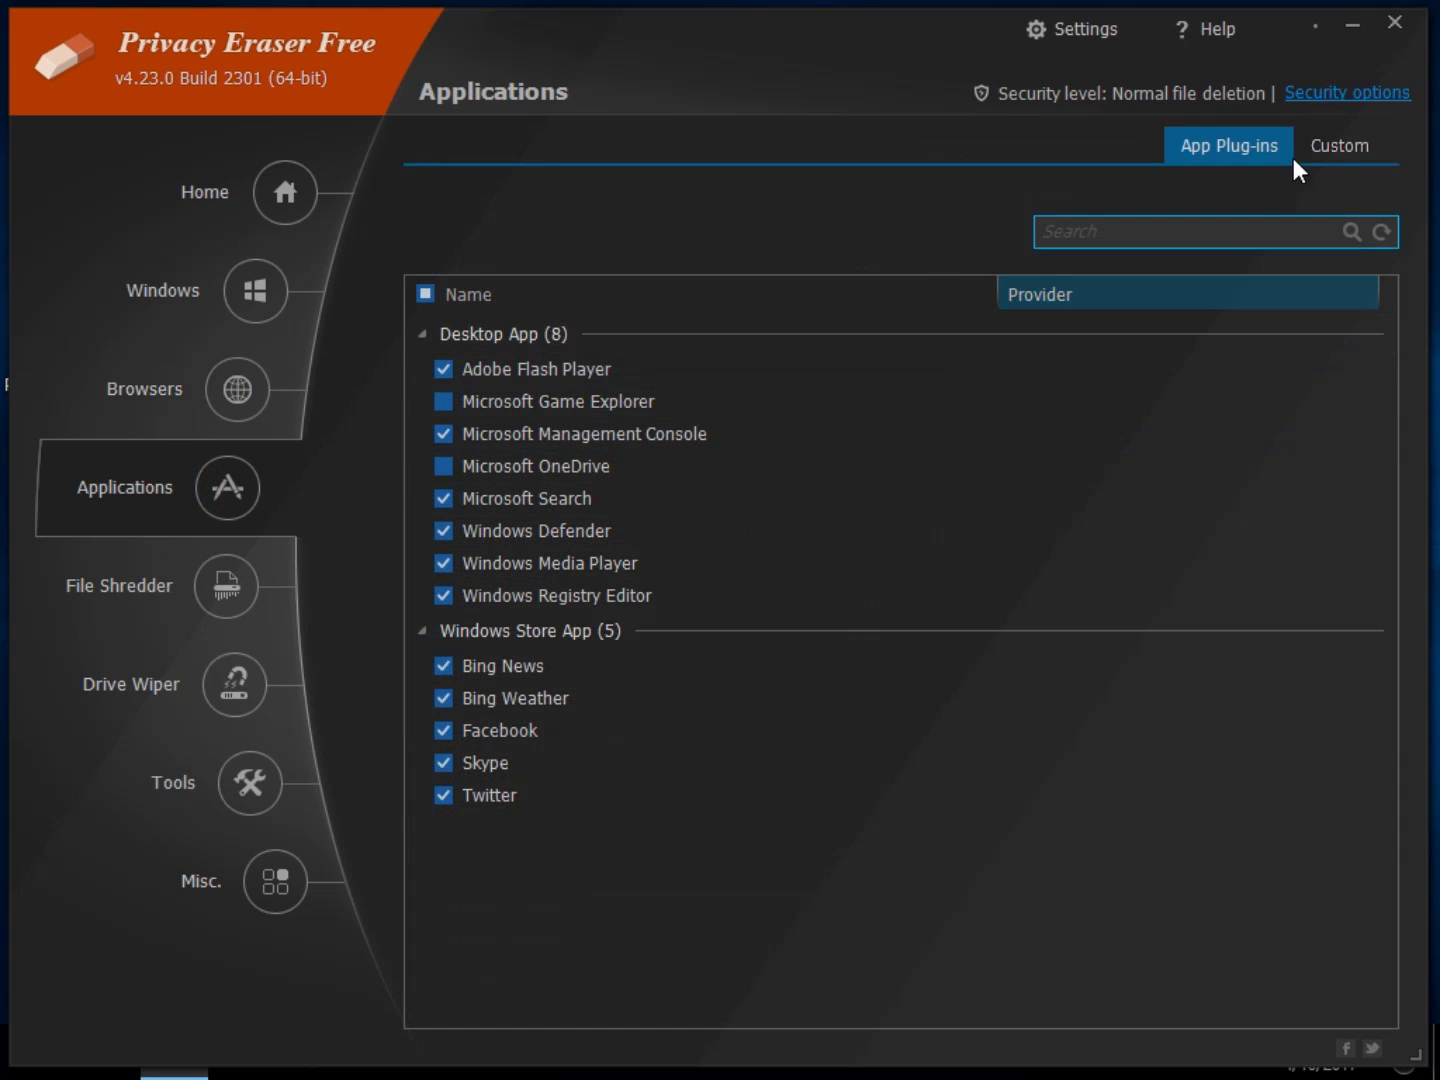
click(1343, 148)
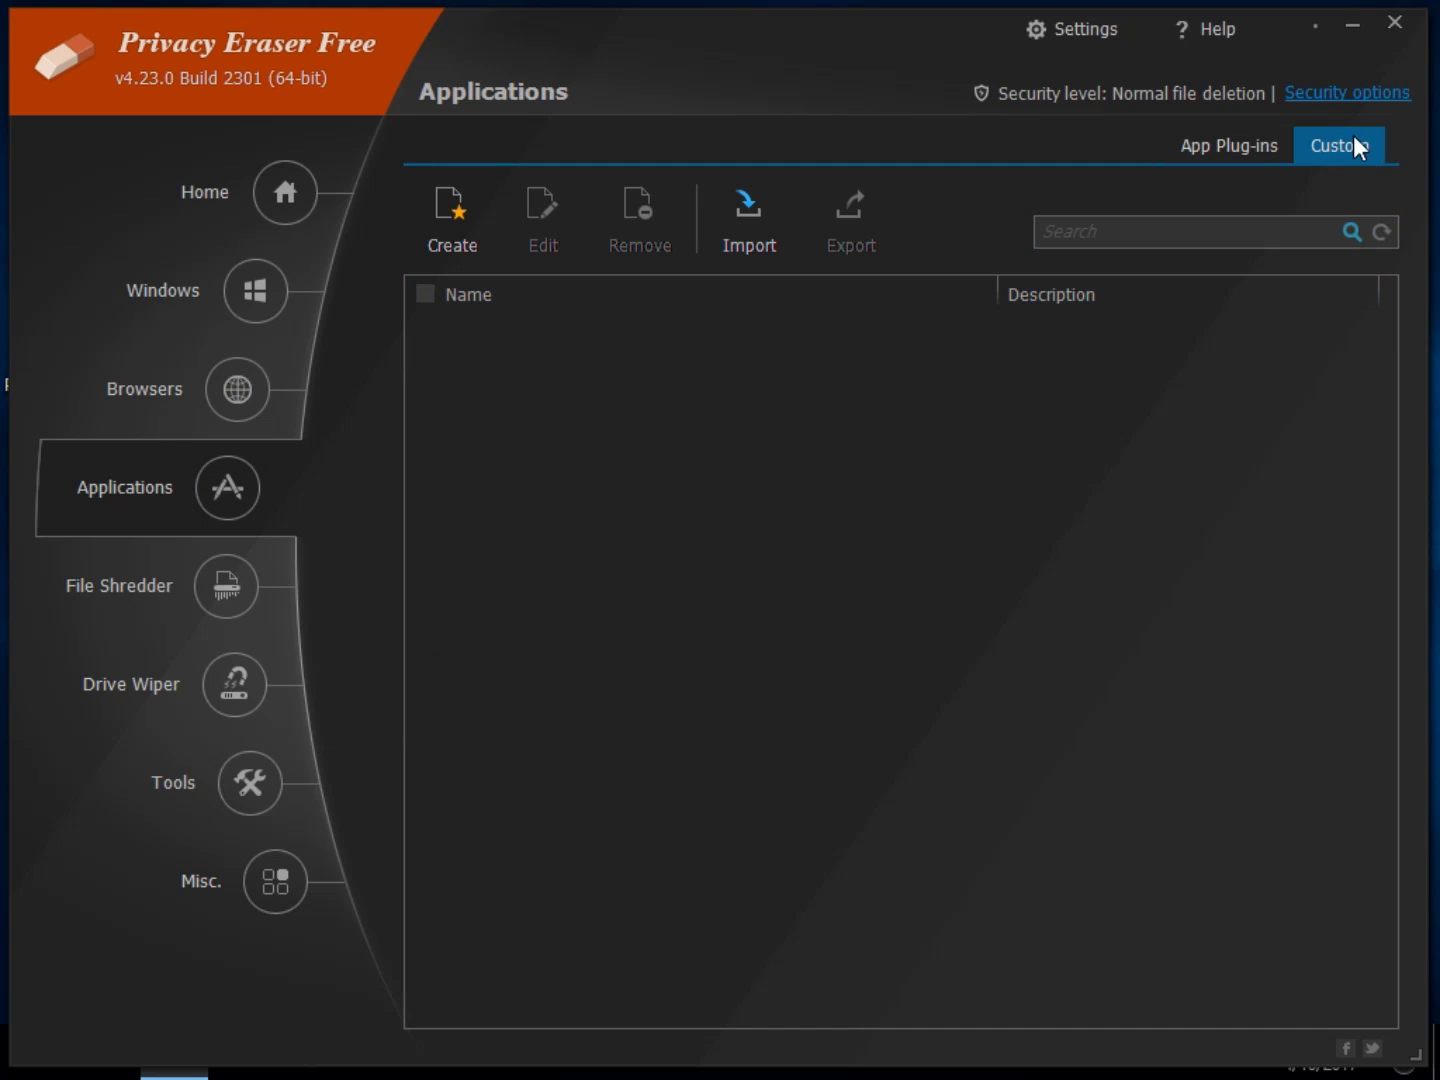
click(1229, 148)
Step: Add ChromeSetup.exe from Downloads to the File Shredder list, then remove it again
click(236, 592)
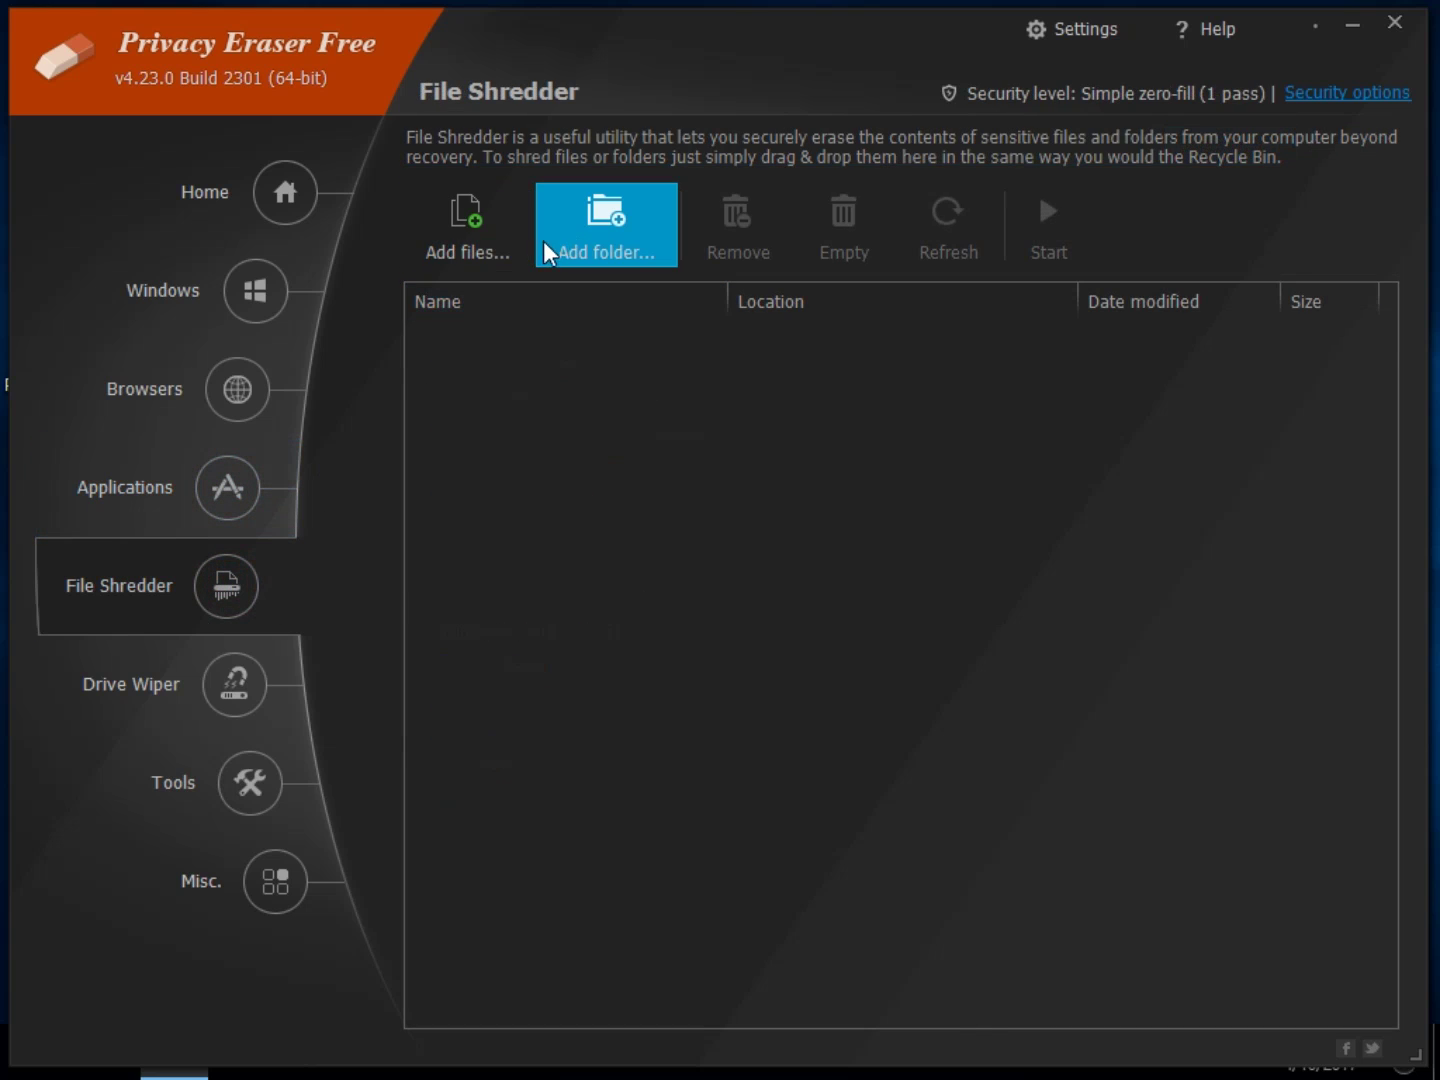
click(470, 248)
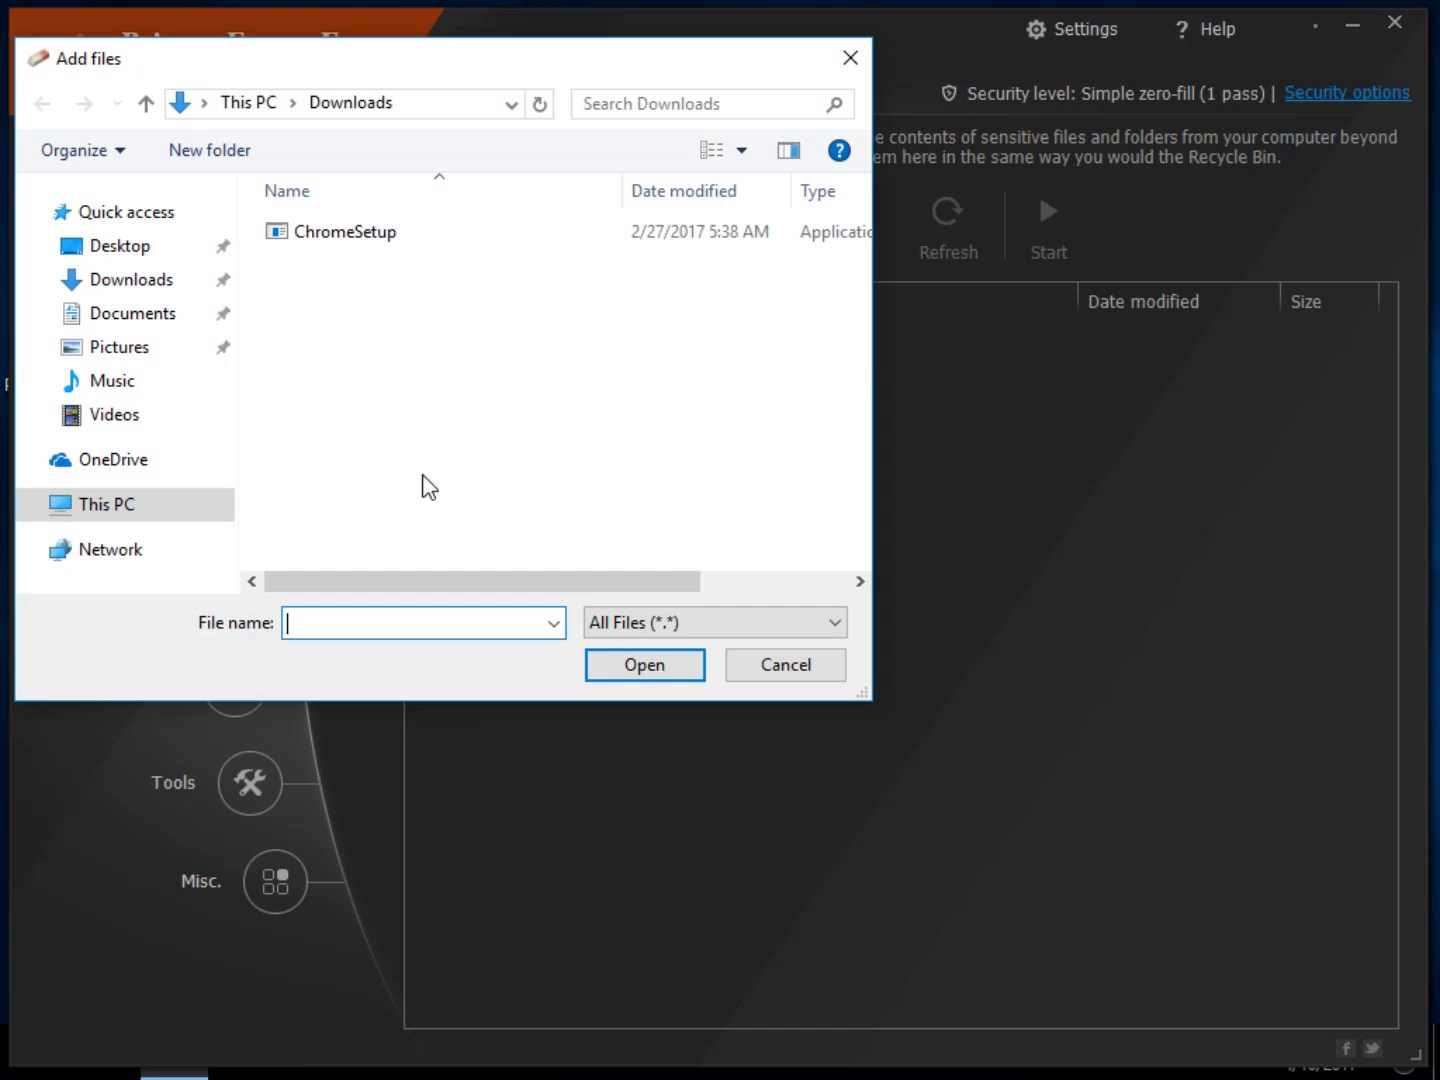
click(165, 283)
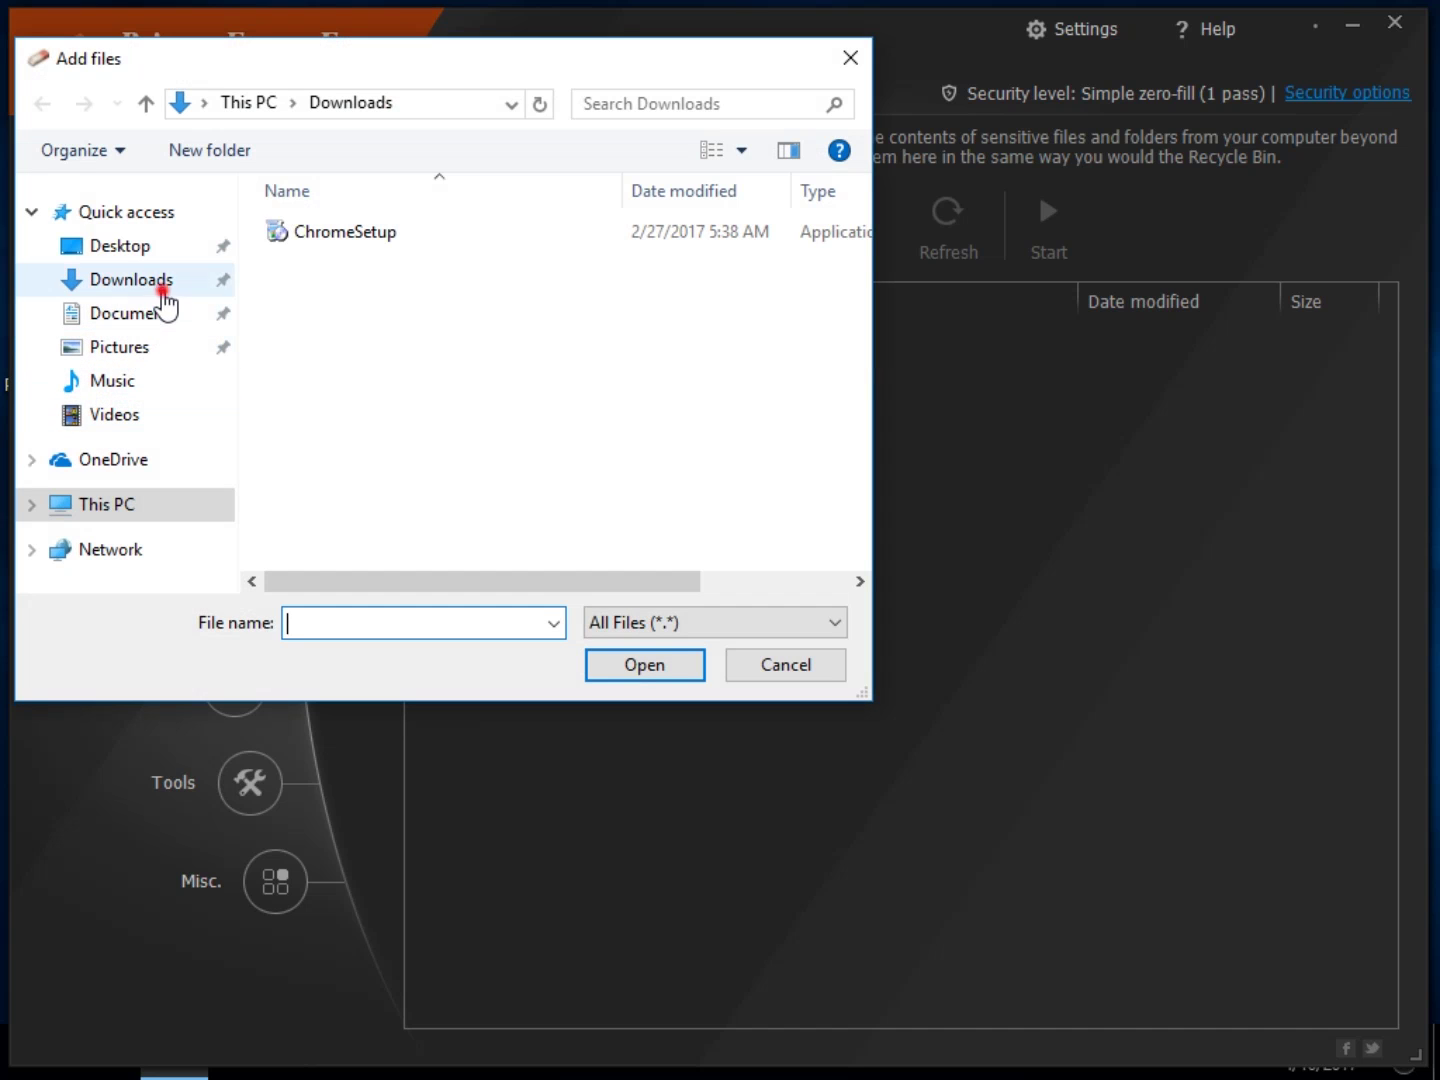
click(350, 228)
double_click(350, 230)
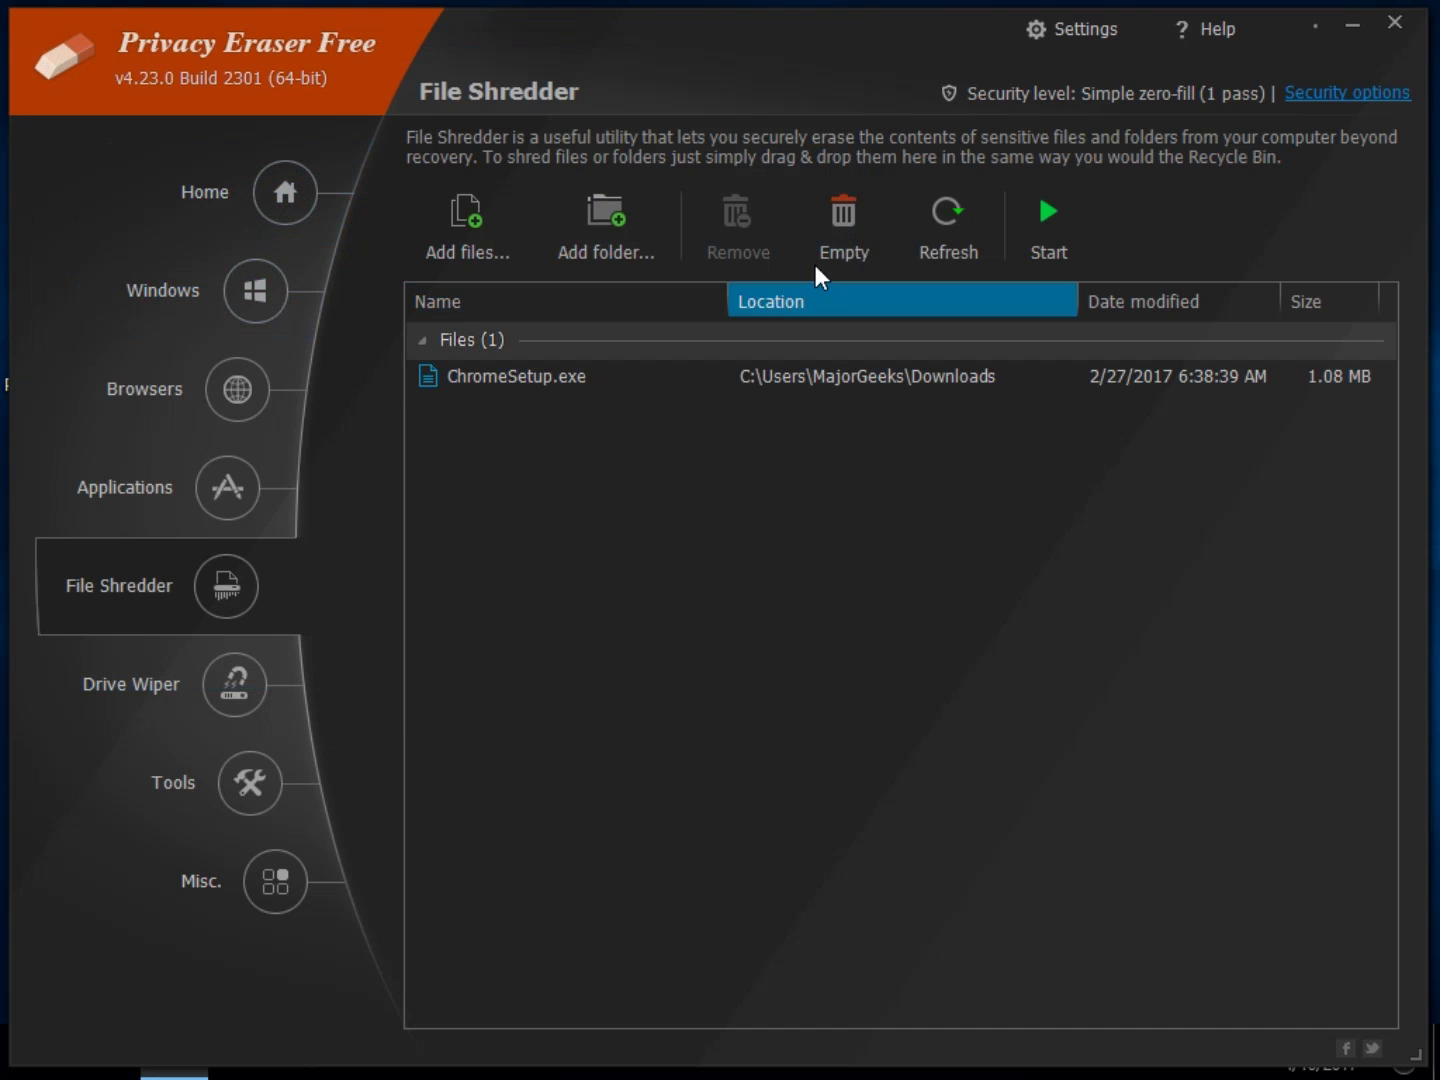
click(544, 376)
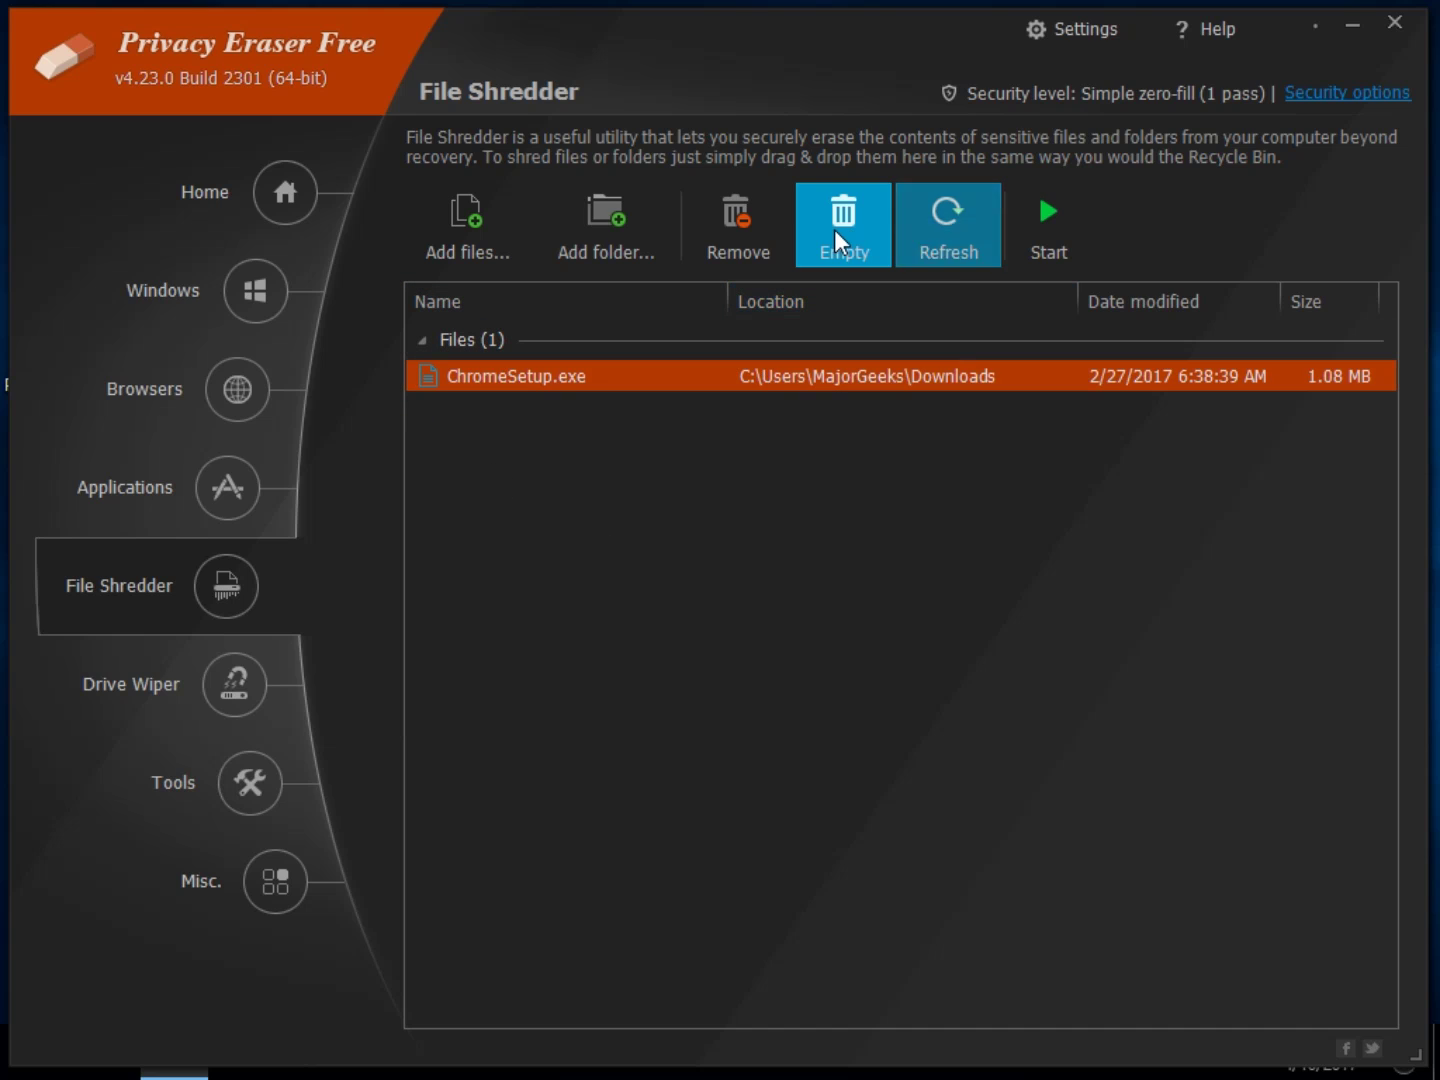
click(740, 230)
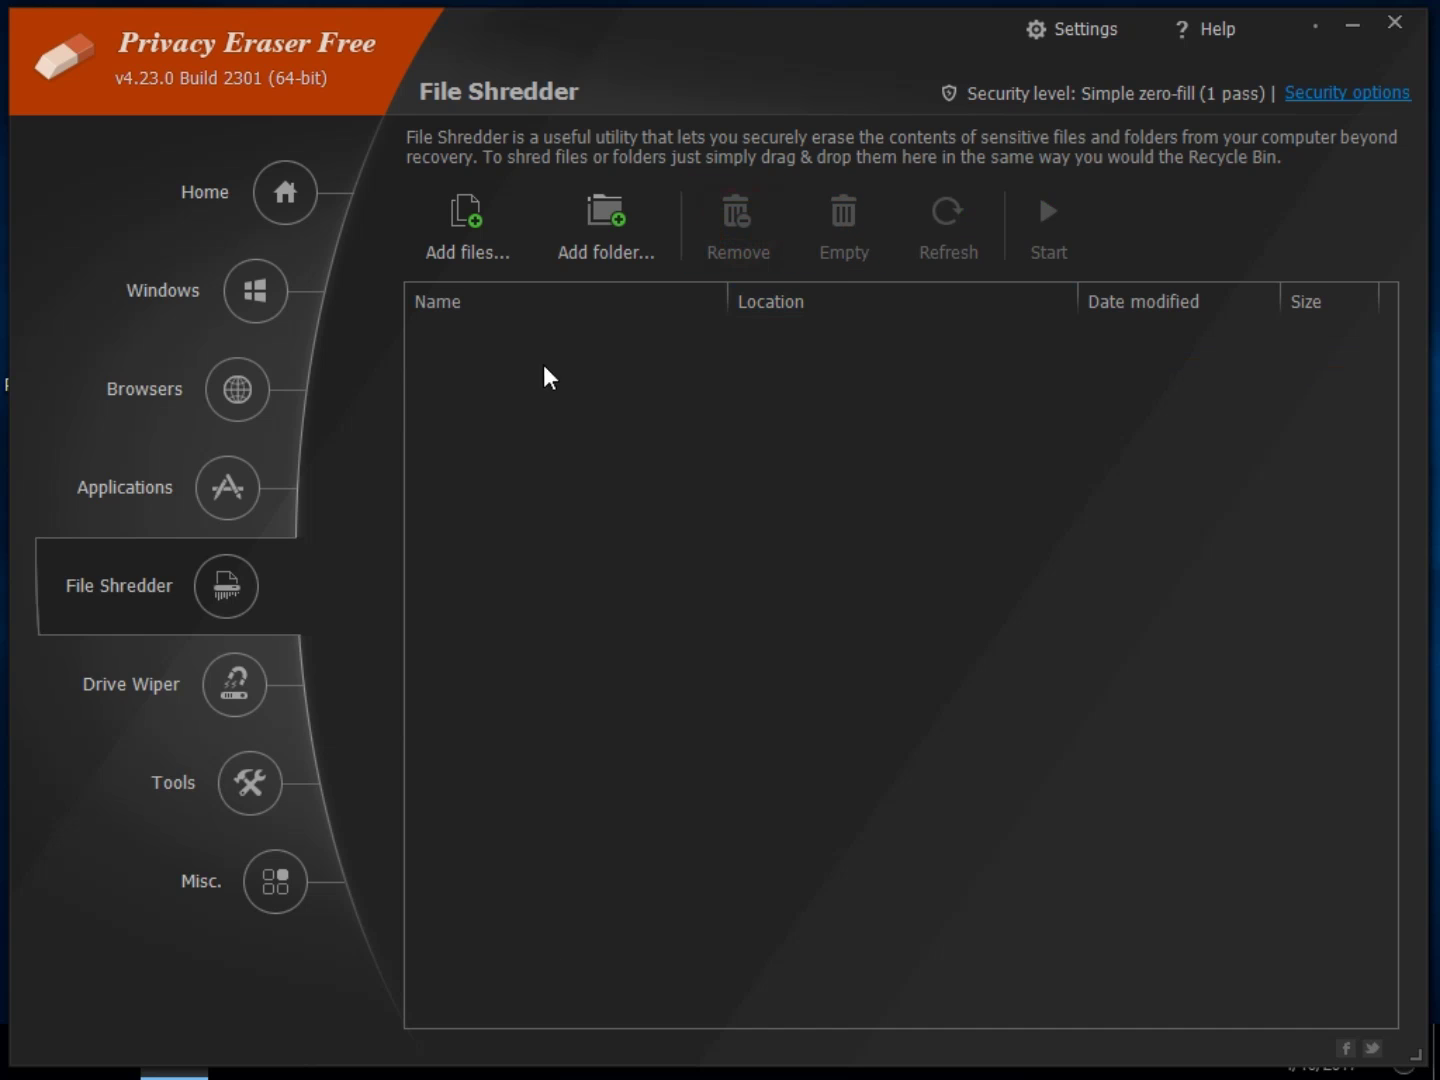
Step: On the Drive Wiper page, tick Local Disk (C:) and then untick it
click(178, 680)
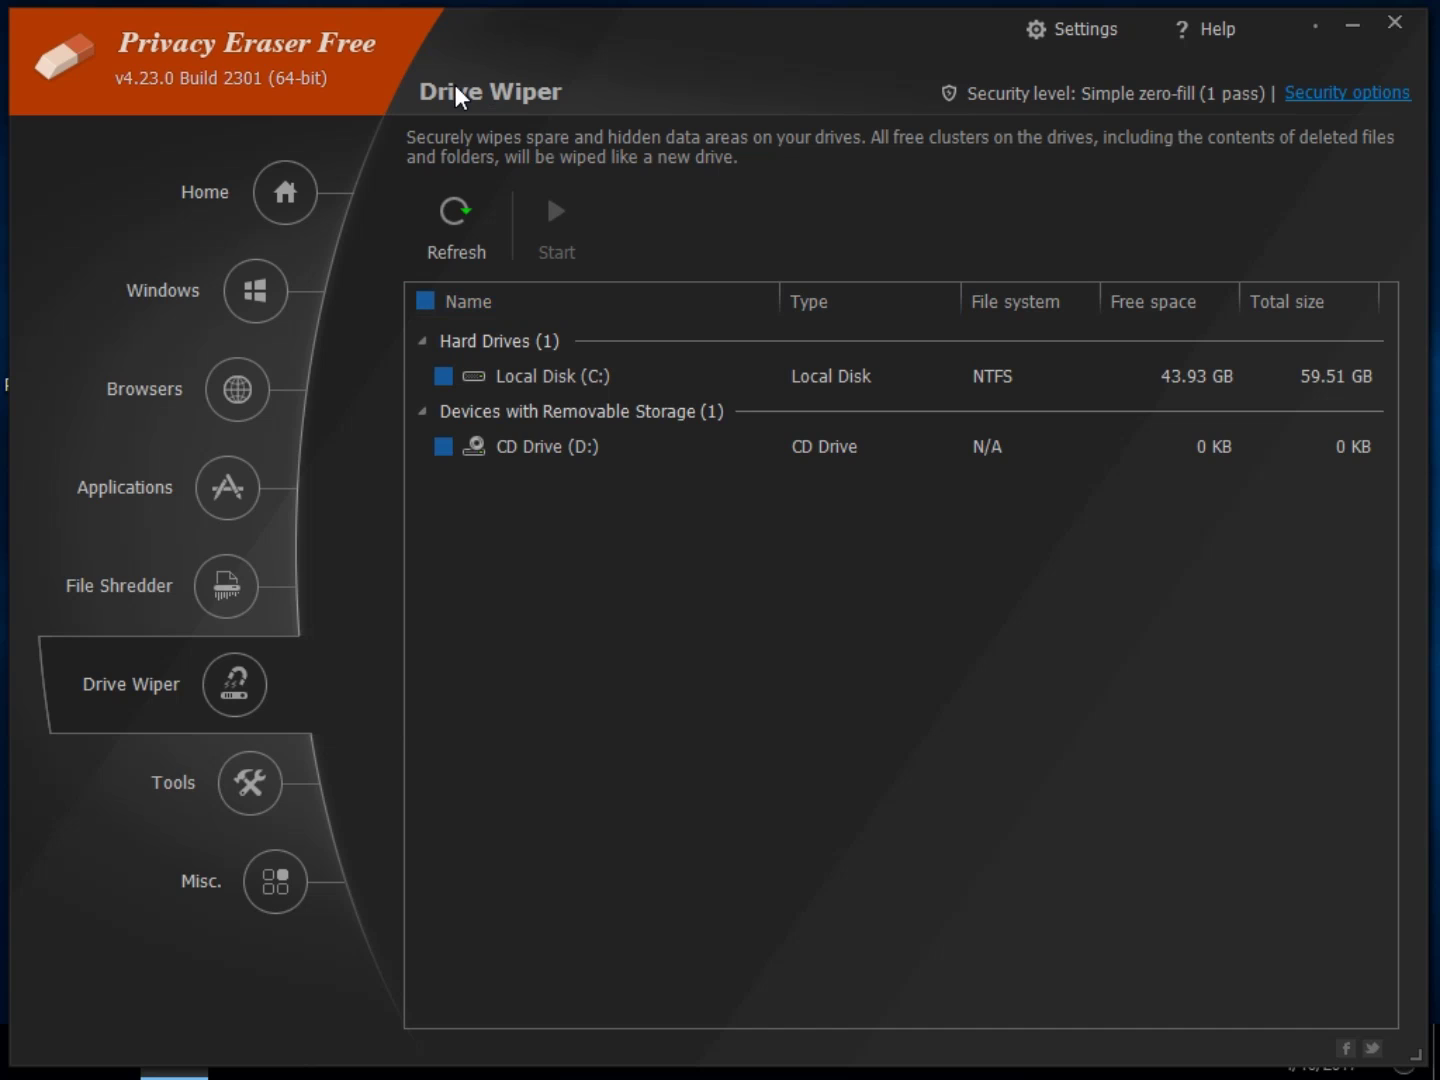
click(443, 376)
click(443, 376)
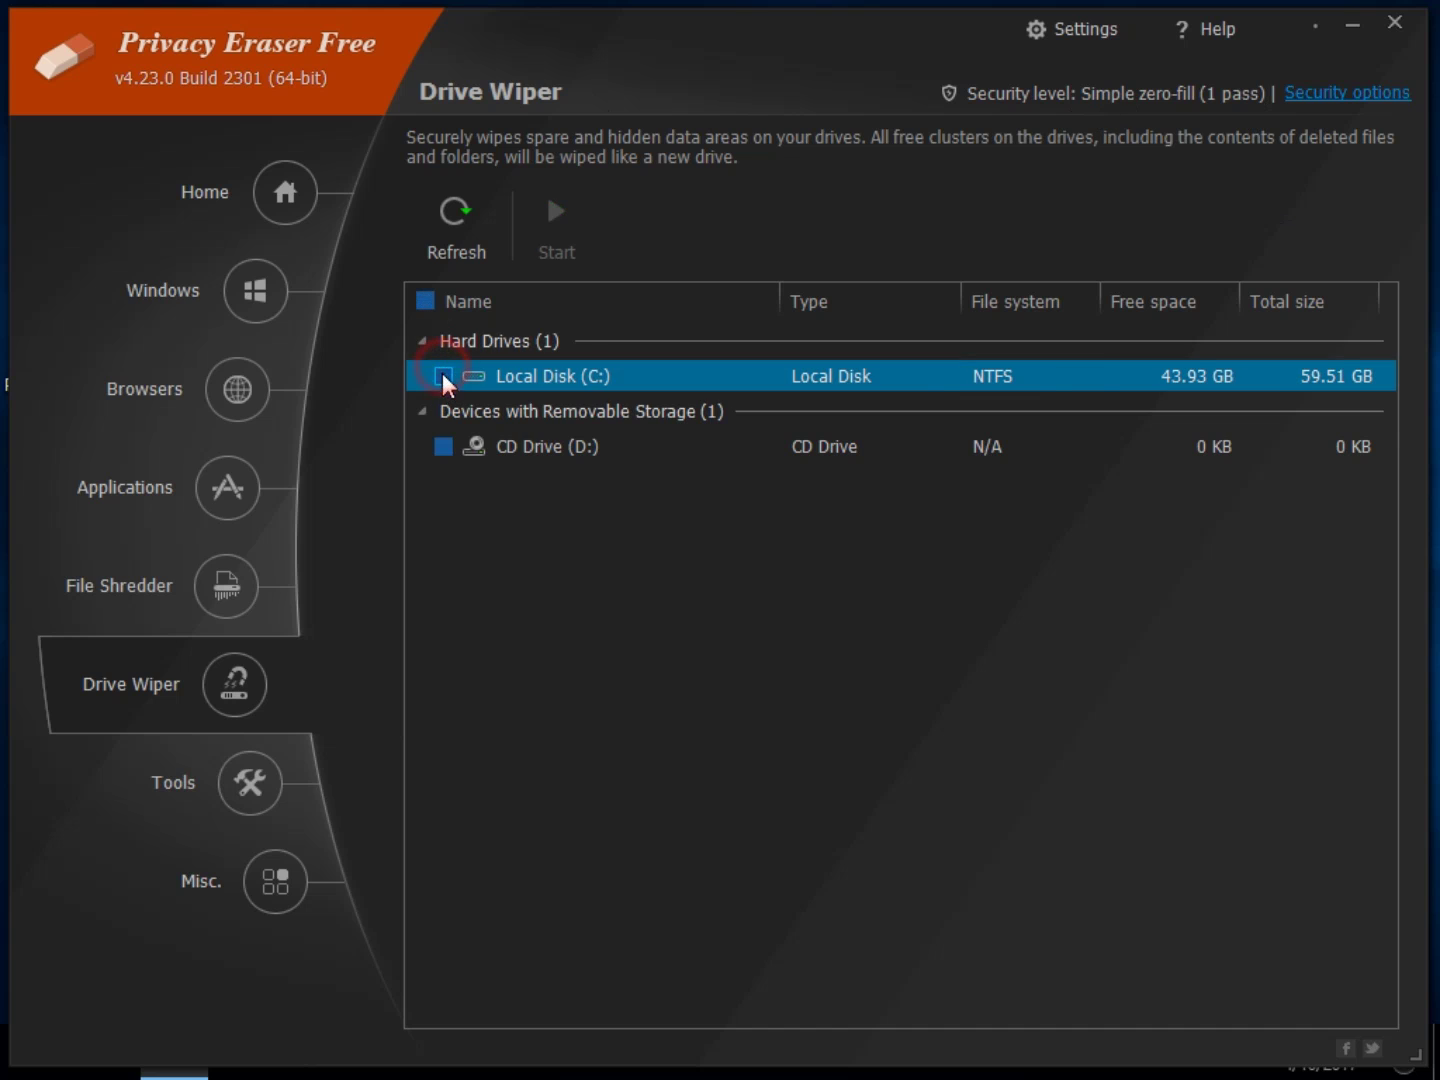
Step: In Tools, select the WindowsDefender startup entry, then view the Uninstaller program list
click(187, 779)
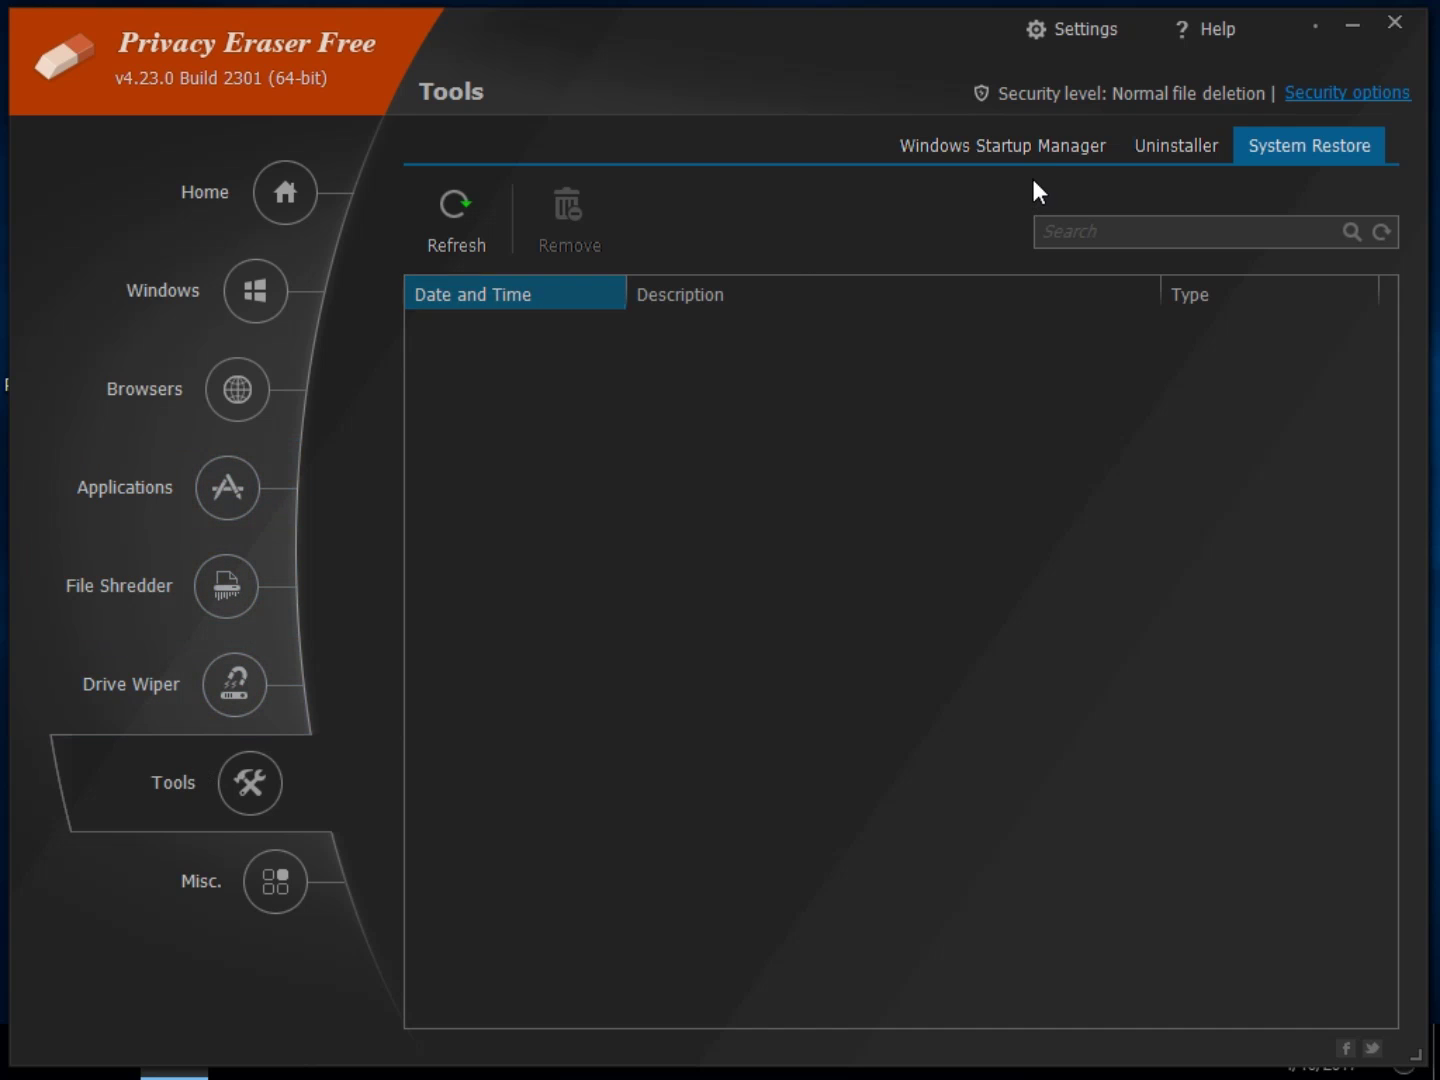
click(1025, 146)
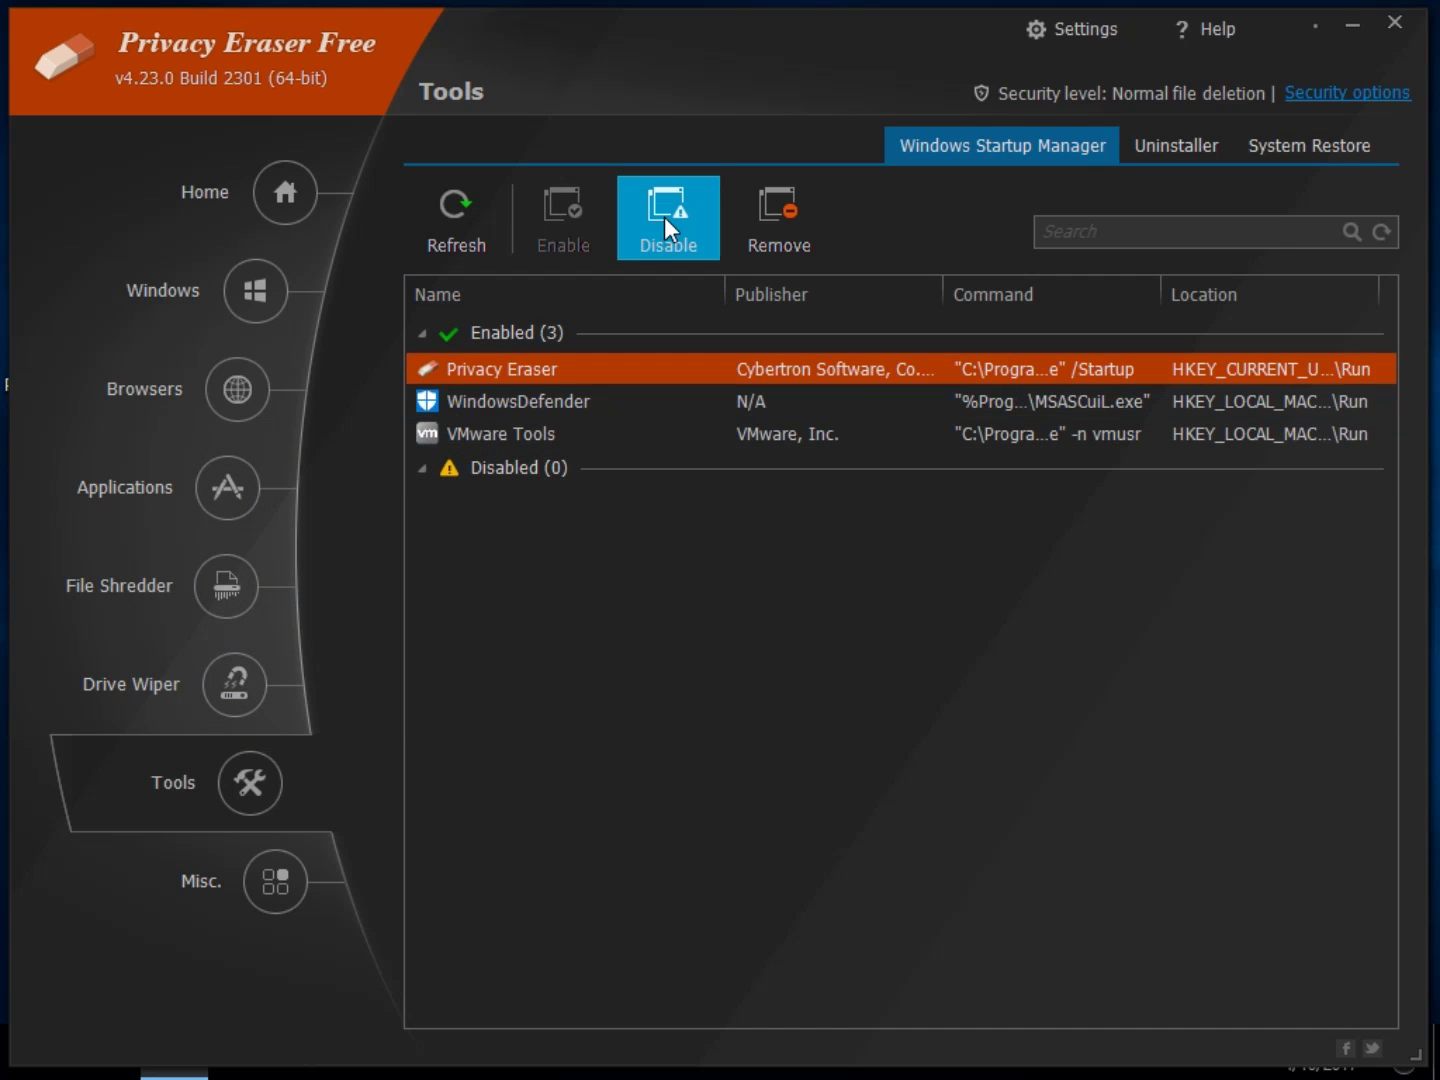
click(554, 400)
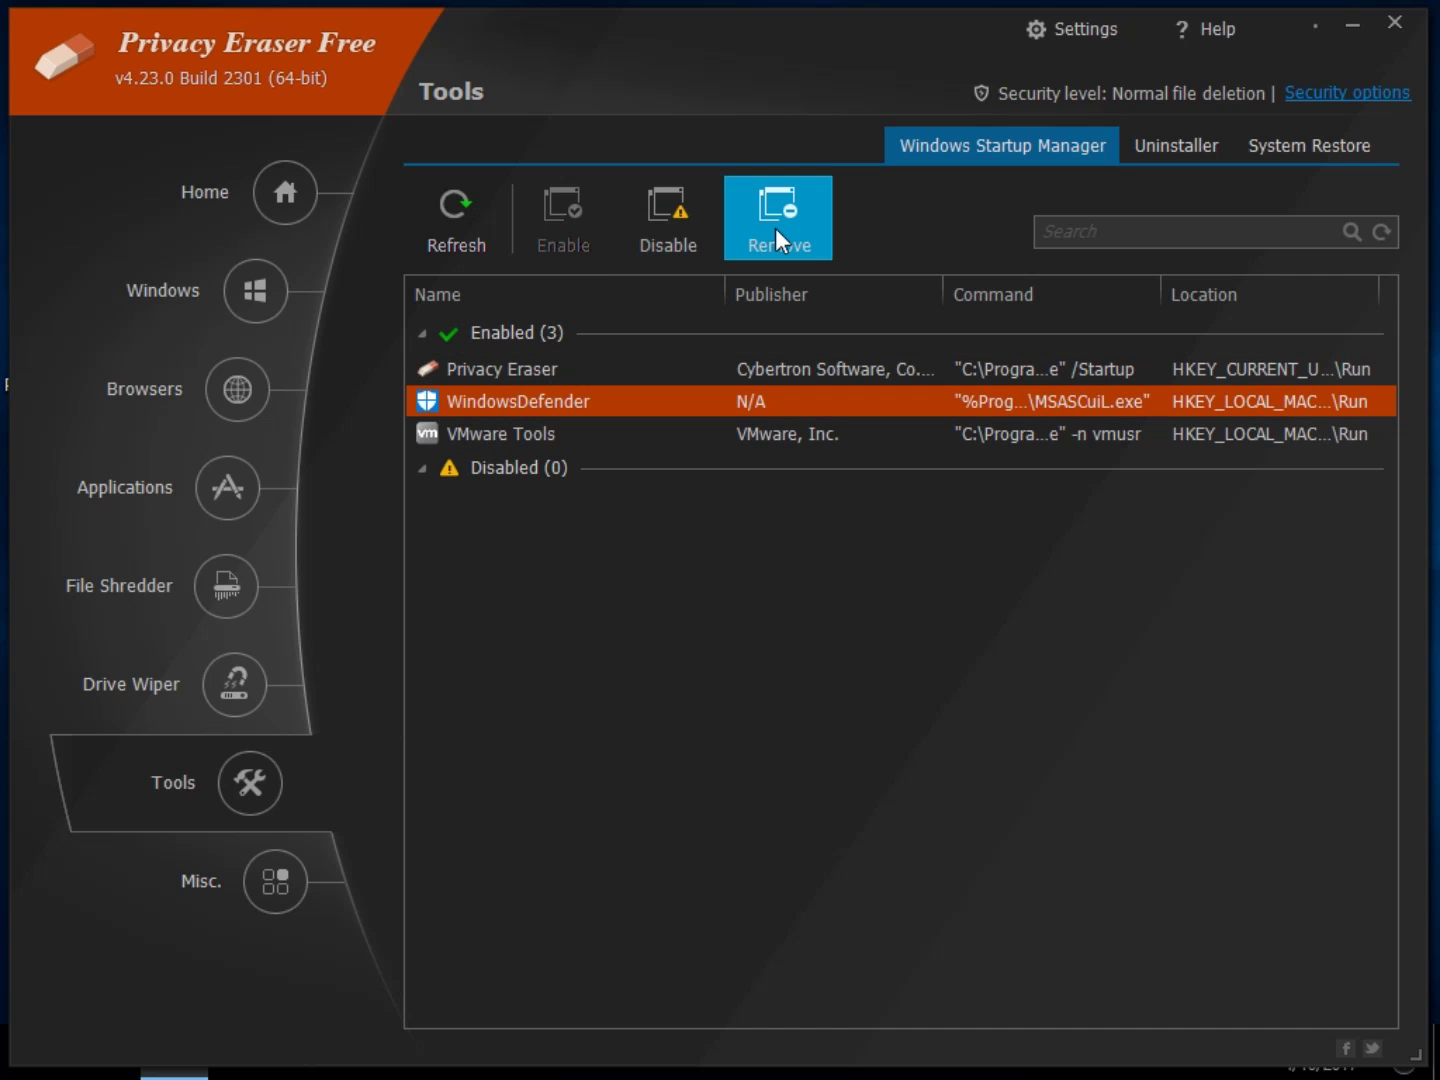
click(1188, 147)
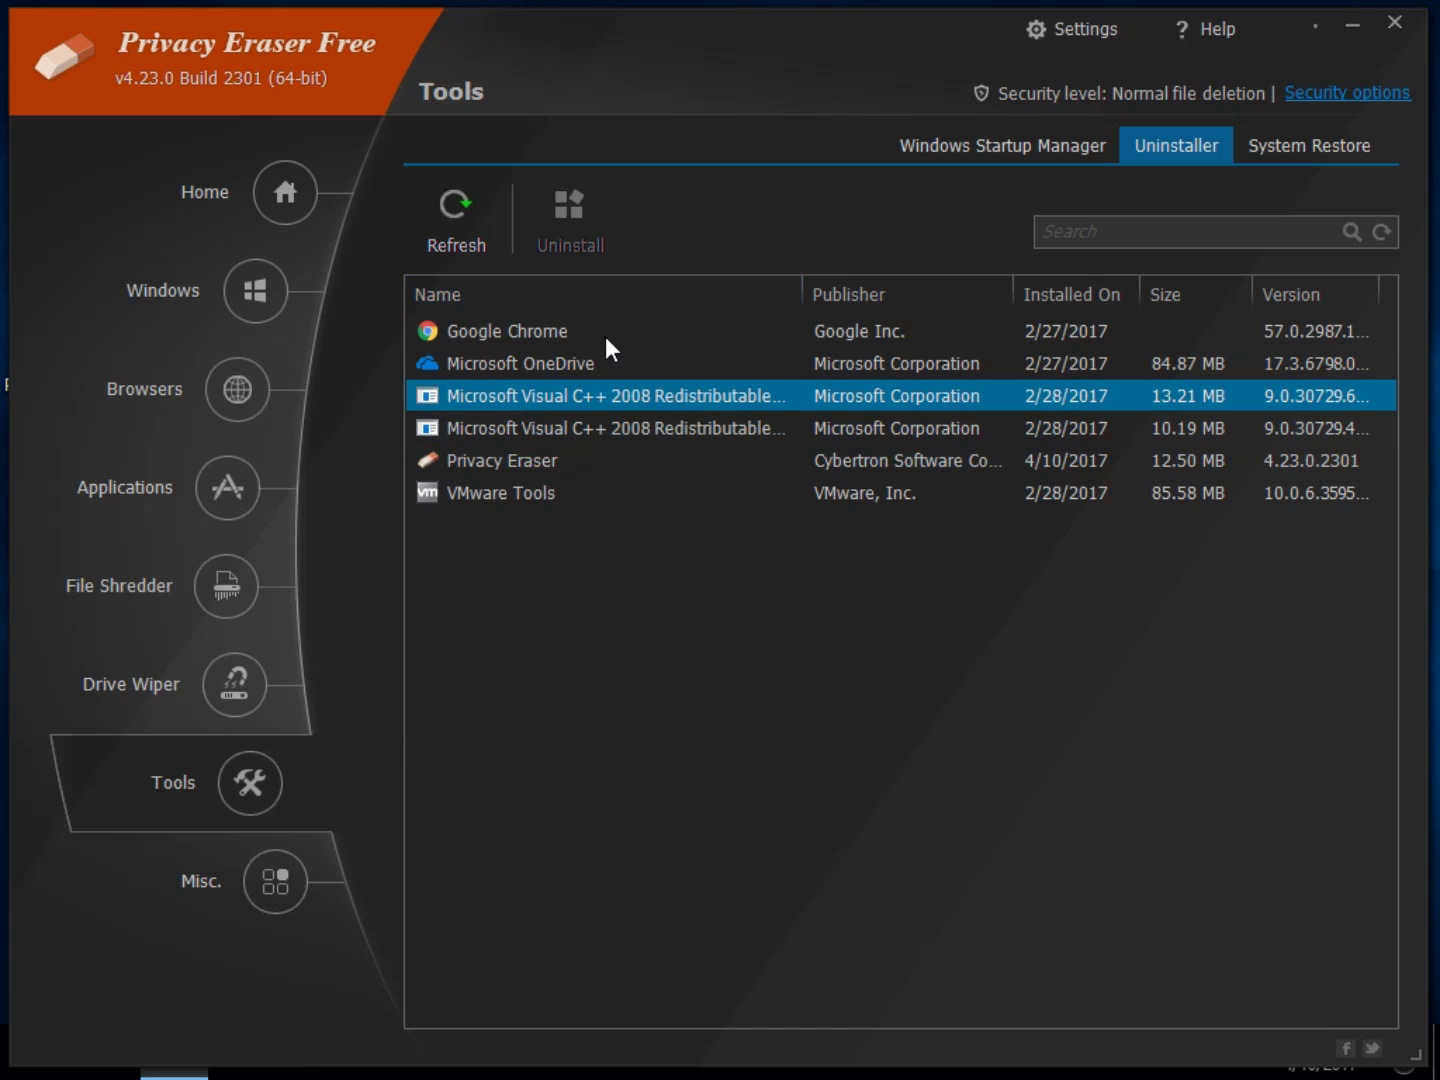
Step: Show the empty System Restore point list, then move to the Misc. section
click(1306, 143)
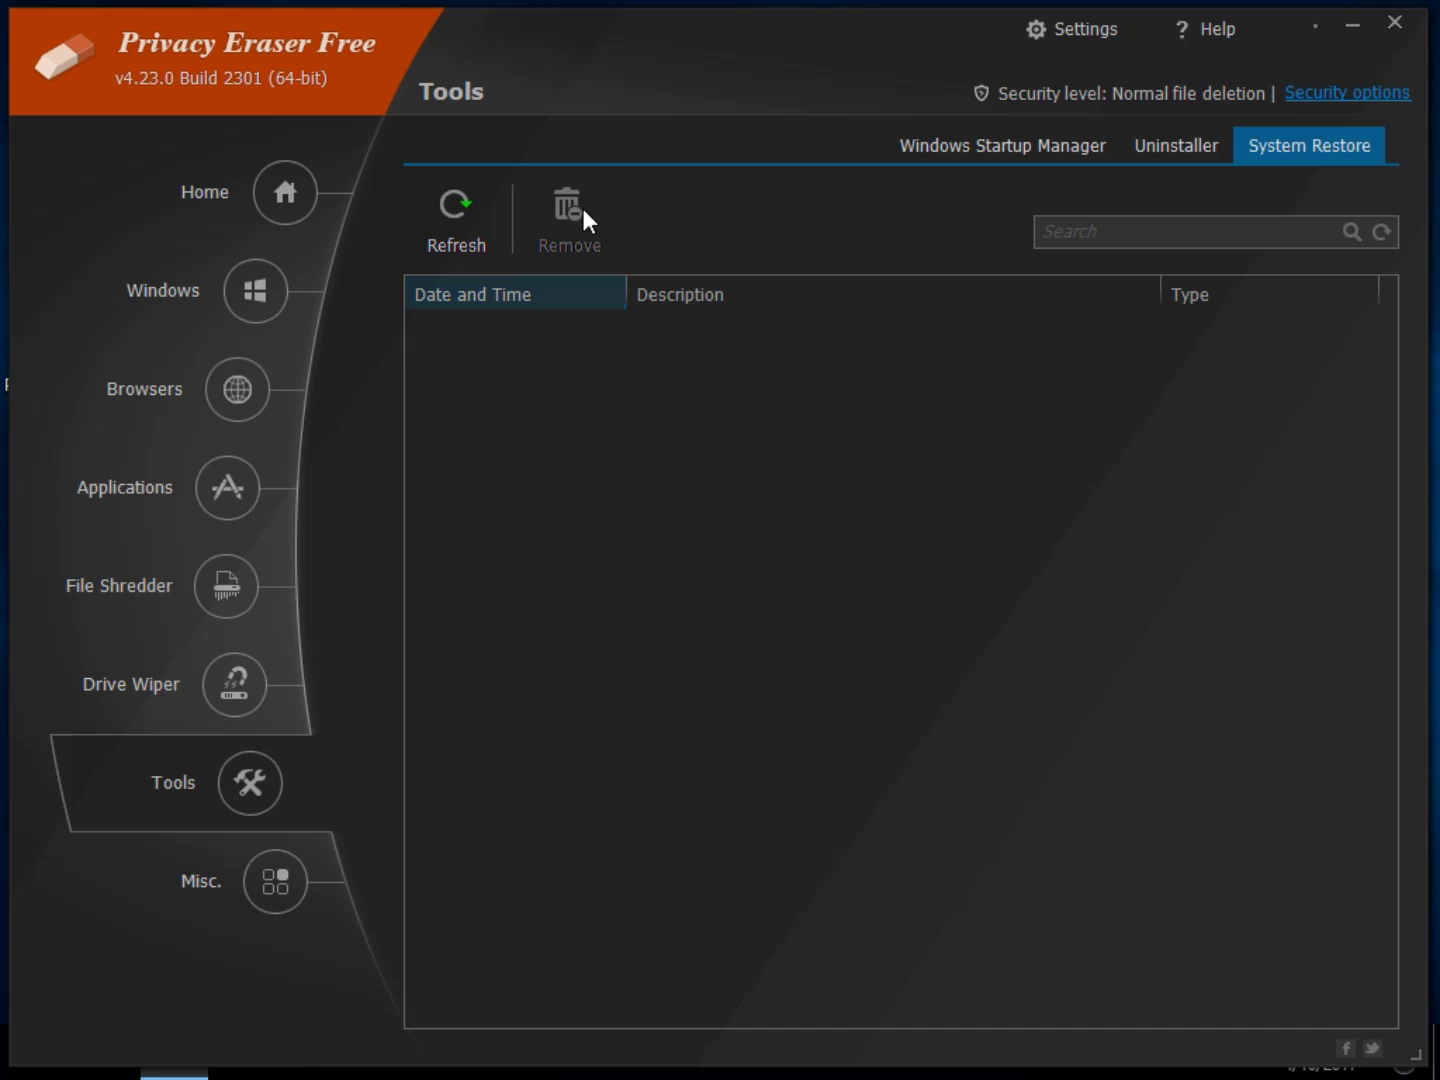
click(162, 865)
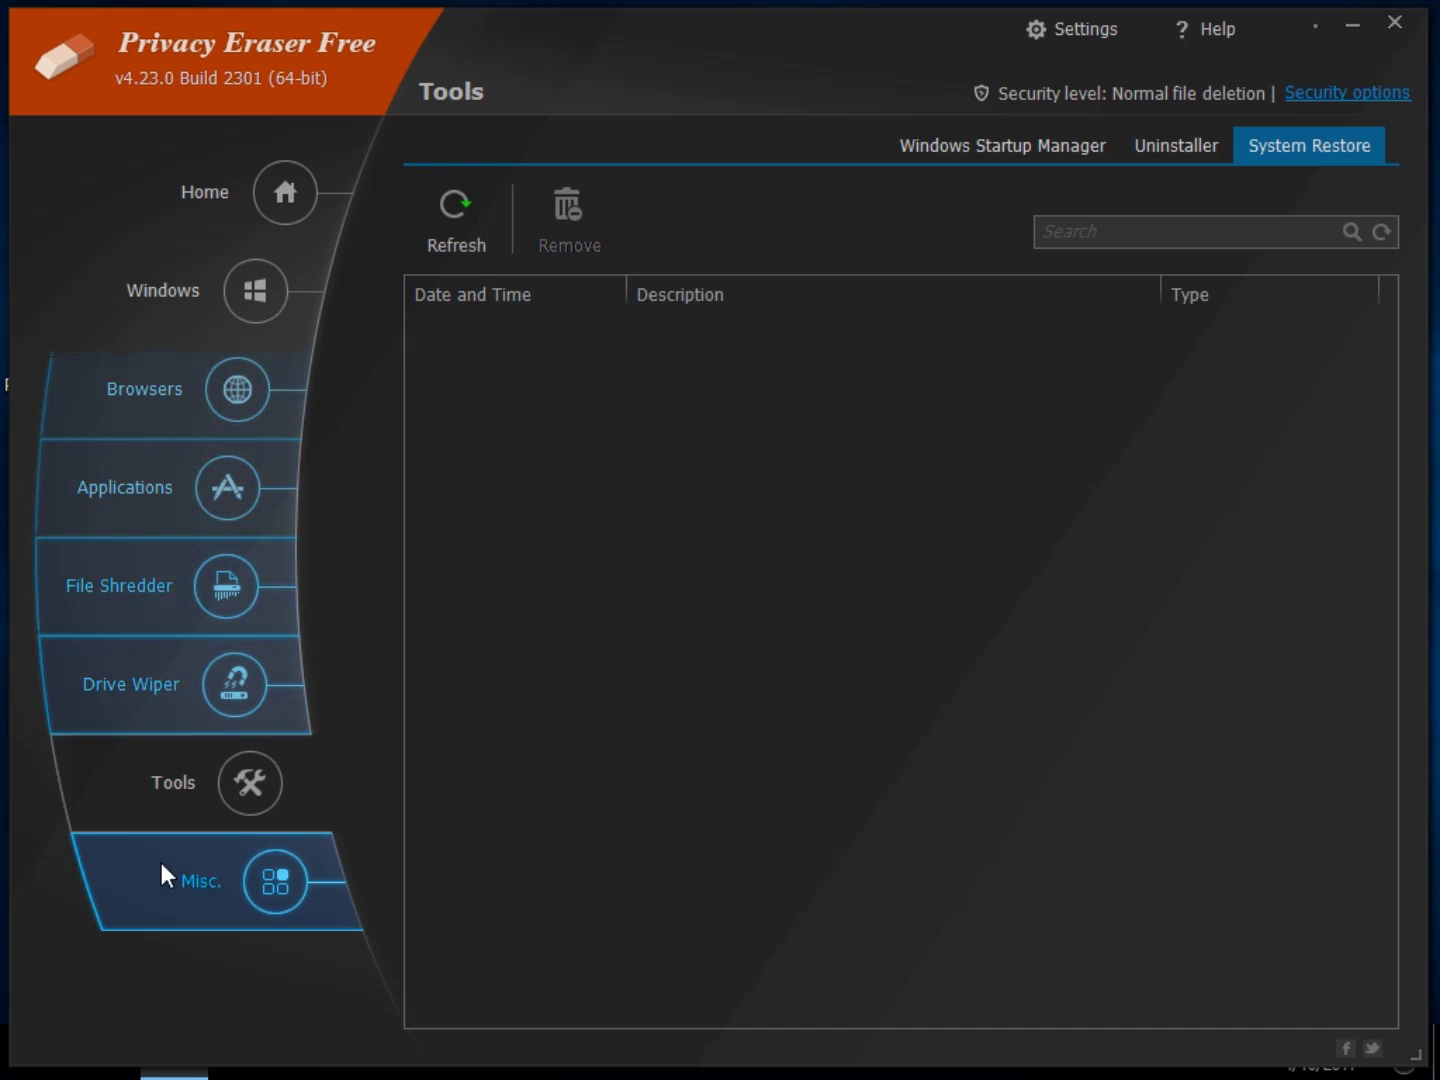
Step: Look over the Internet Explorer Settings page, then return to the Add-ons Manager
click(245, 894)
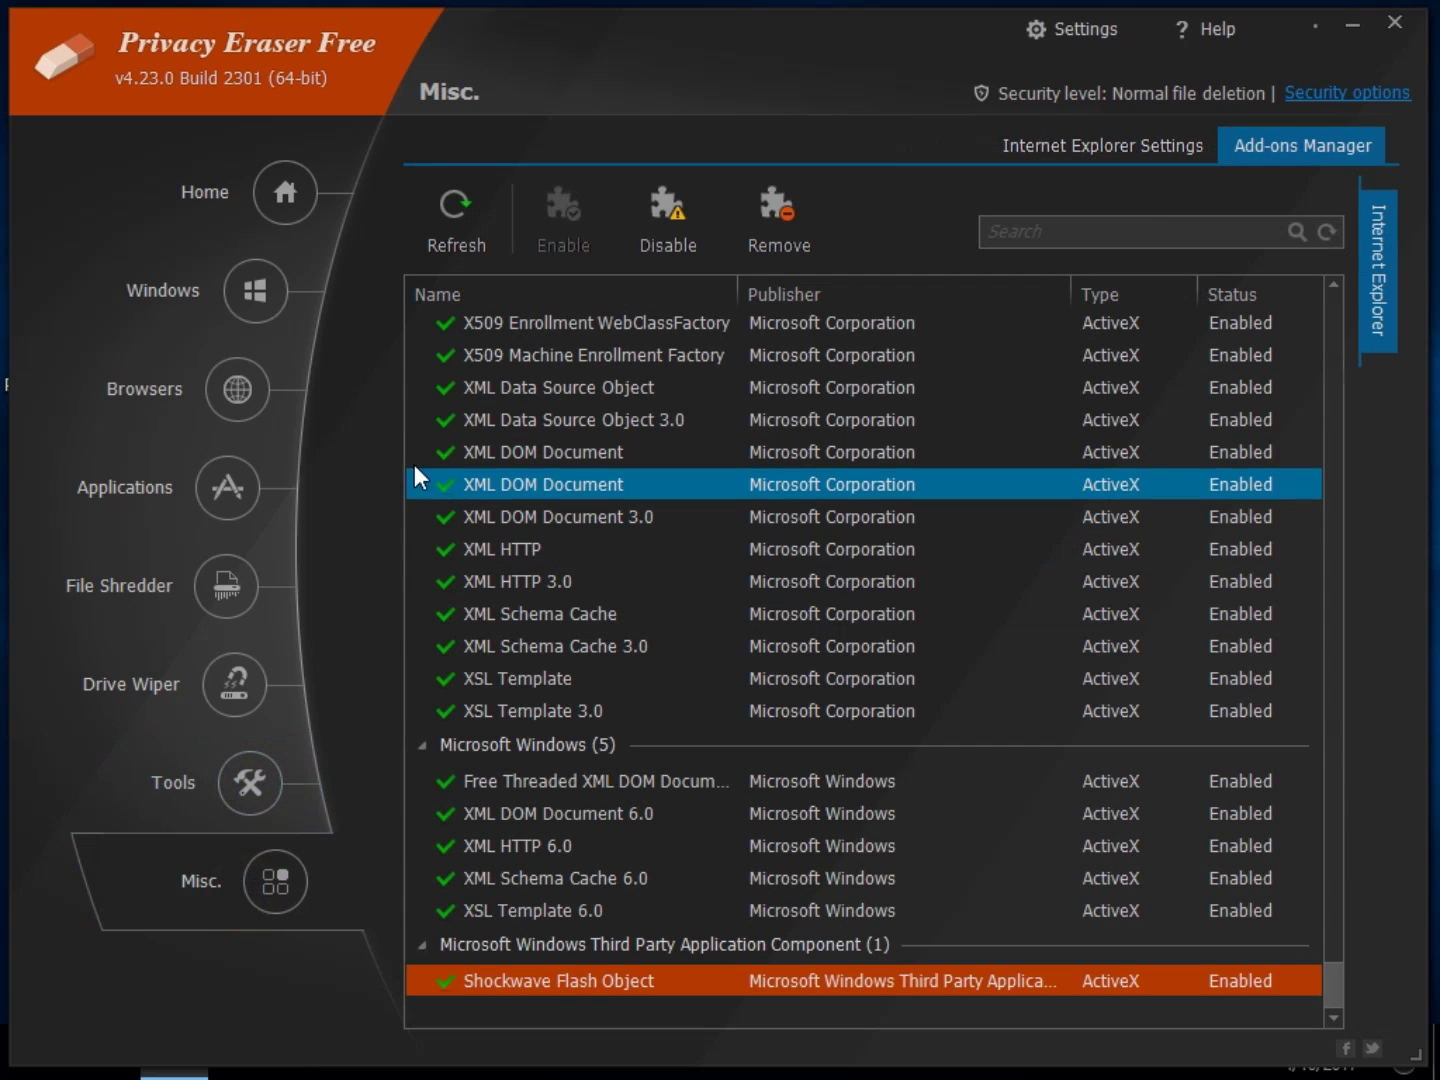
click(1066, 150)
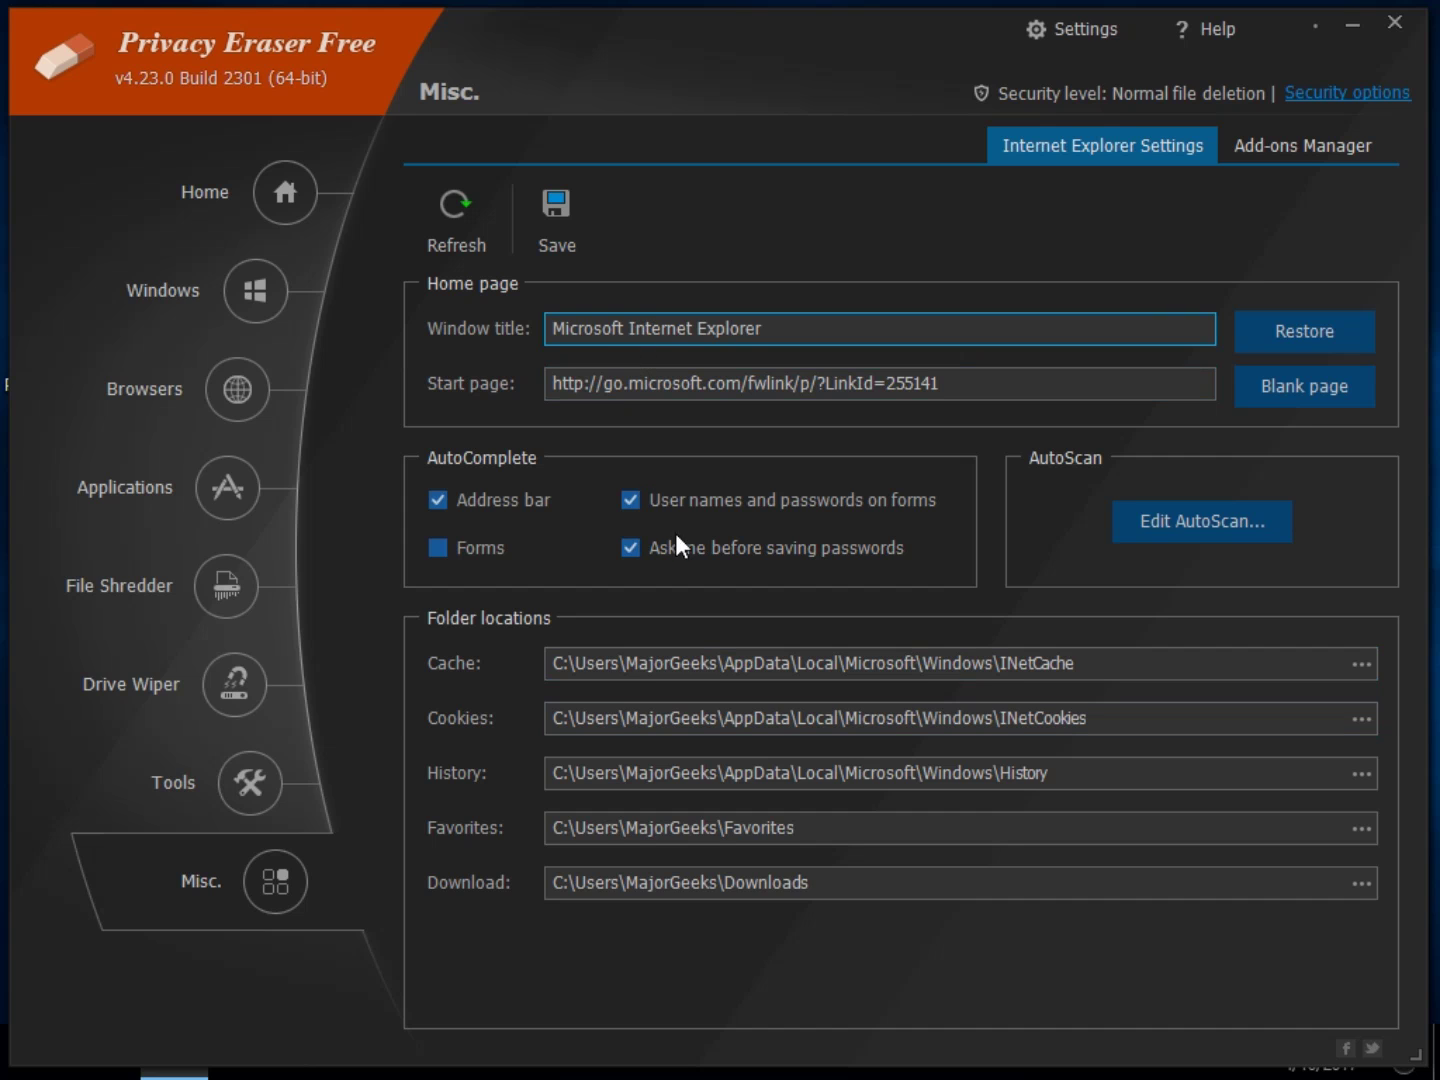
click(1277, 143)
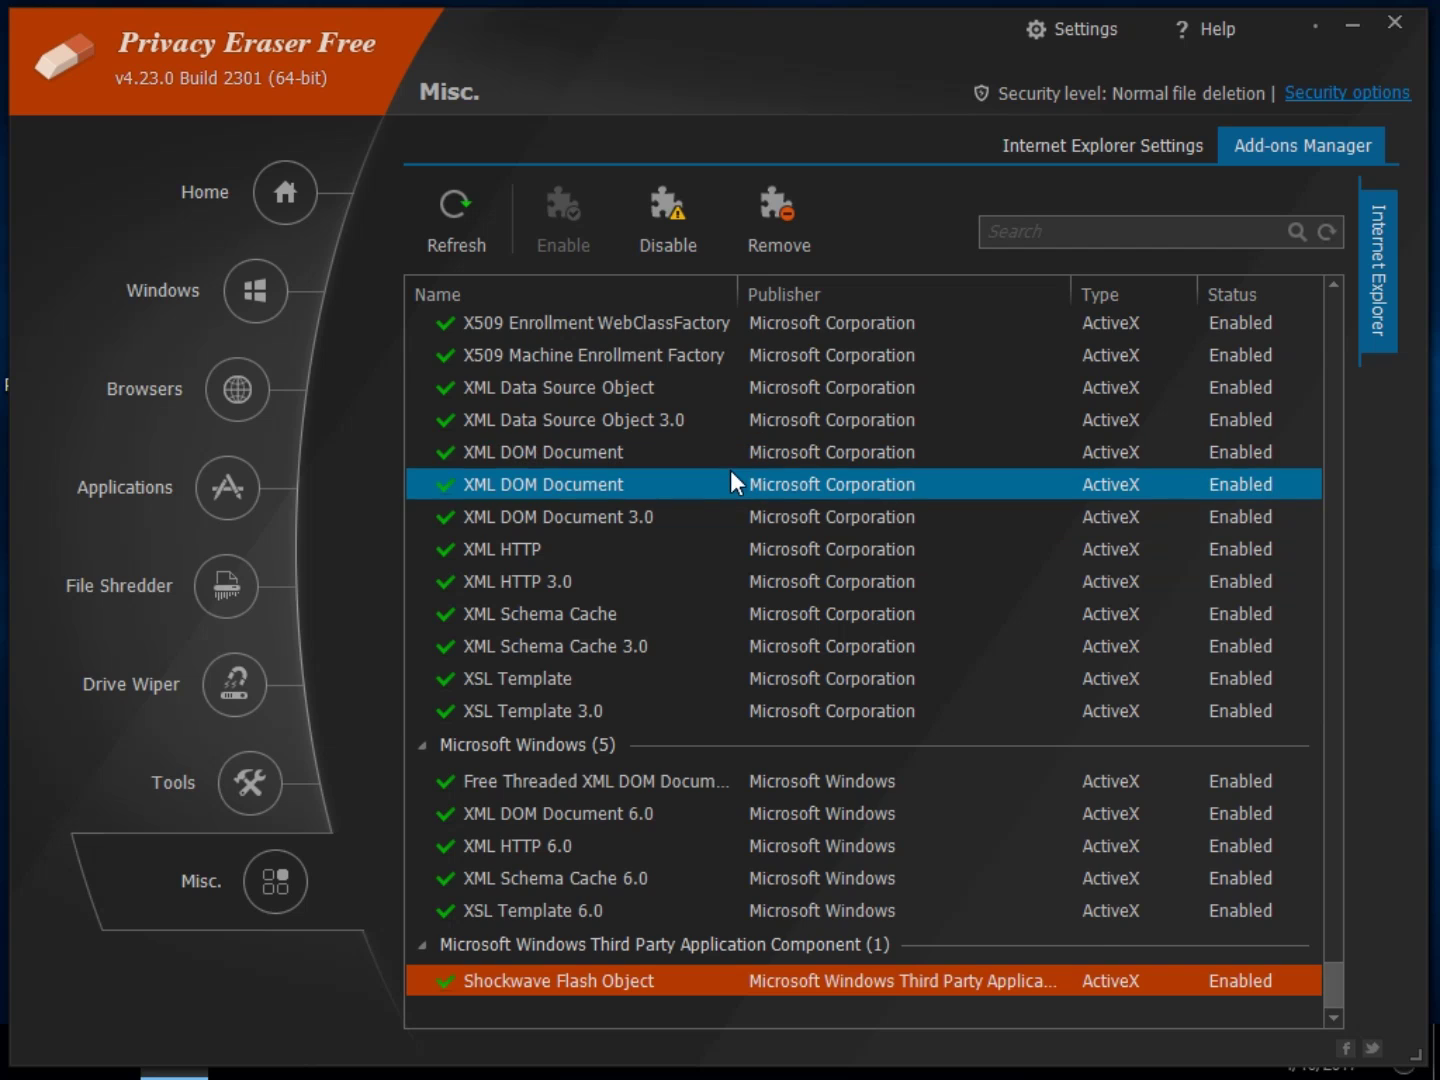
Step: Start removing the Google Update Plugin add-on but answer No so it stays
scroll(730, 470, up, 7)
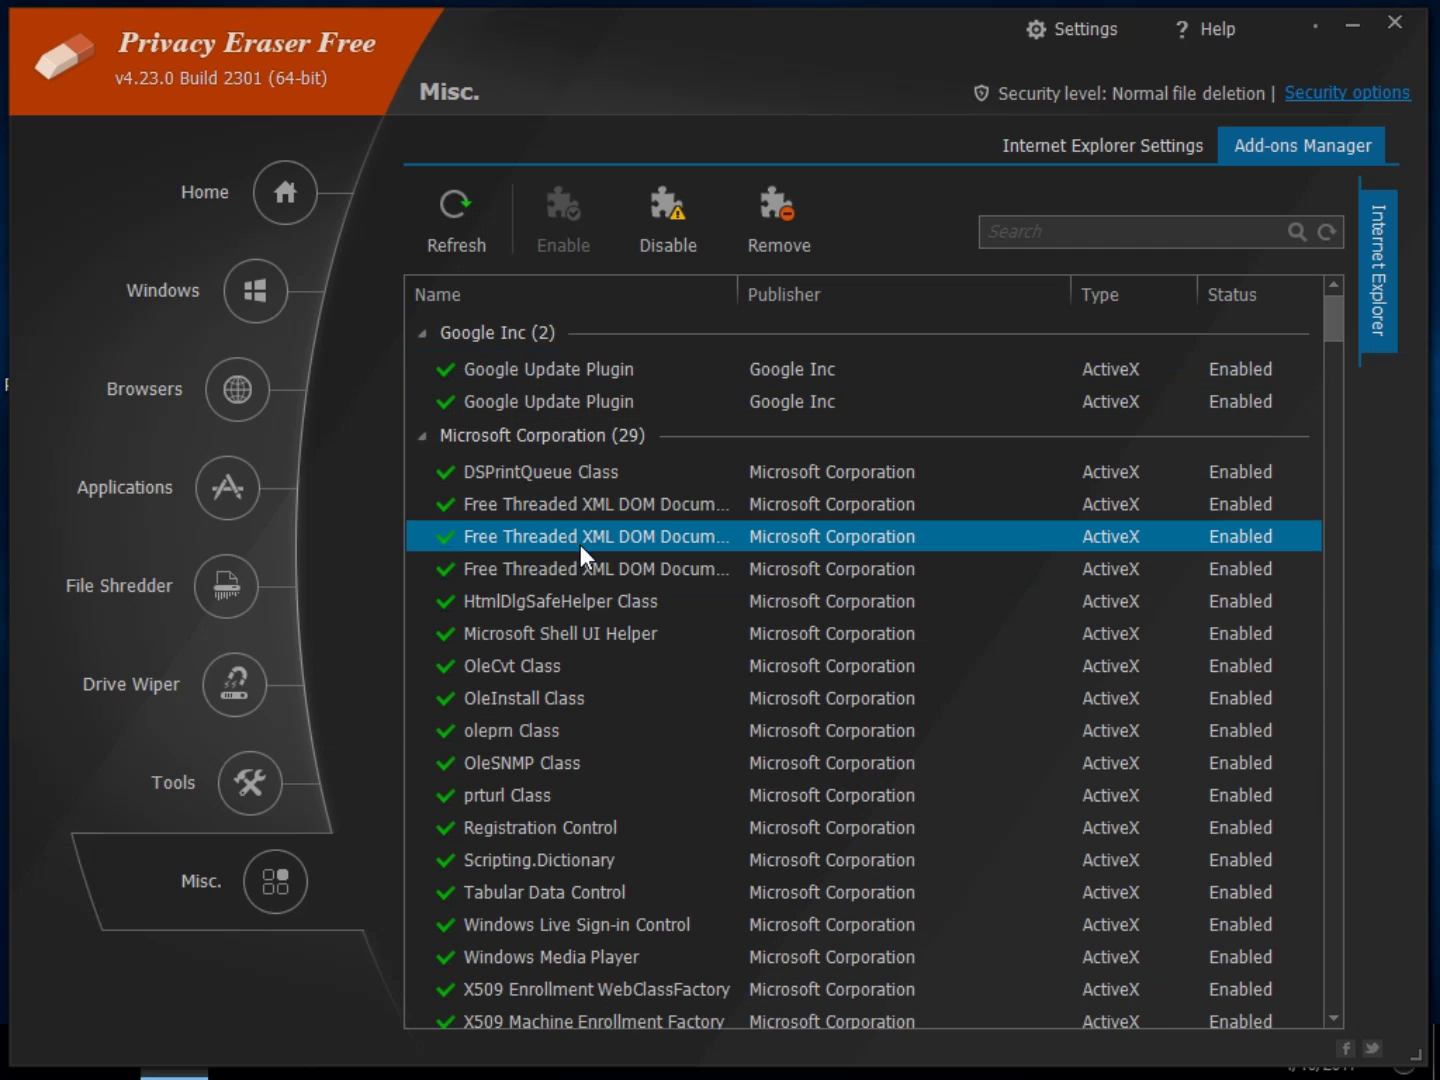
scroll(560, 600, down, 5)
scroll(549, 629, down, 3)
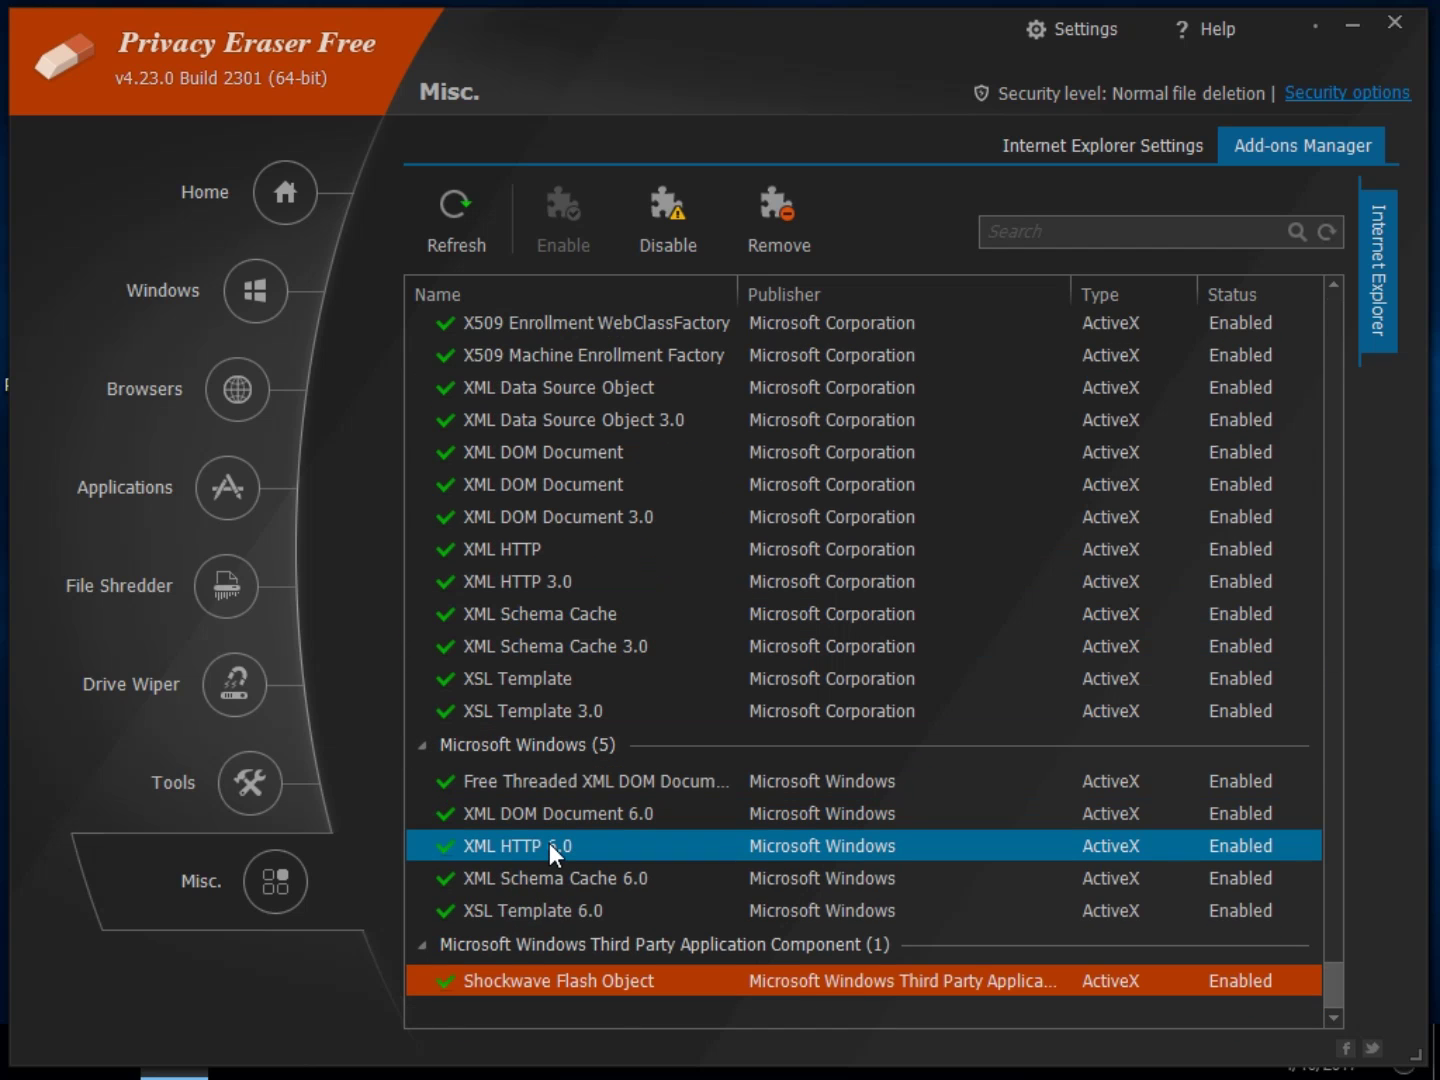
scroll(549, 843, up, 10)
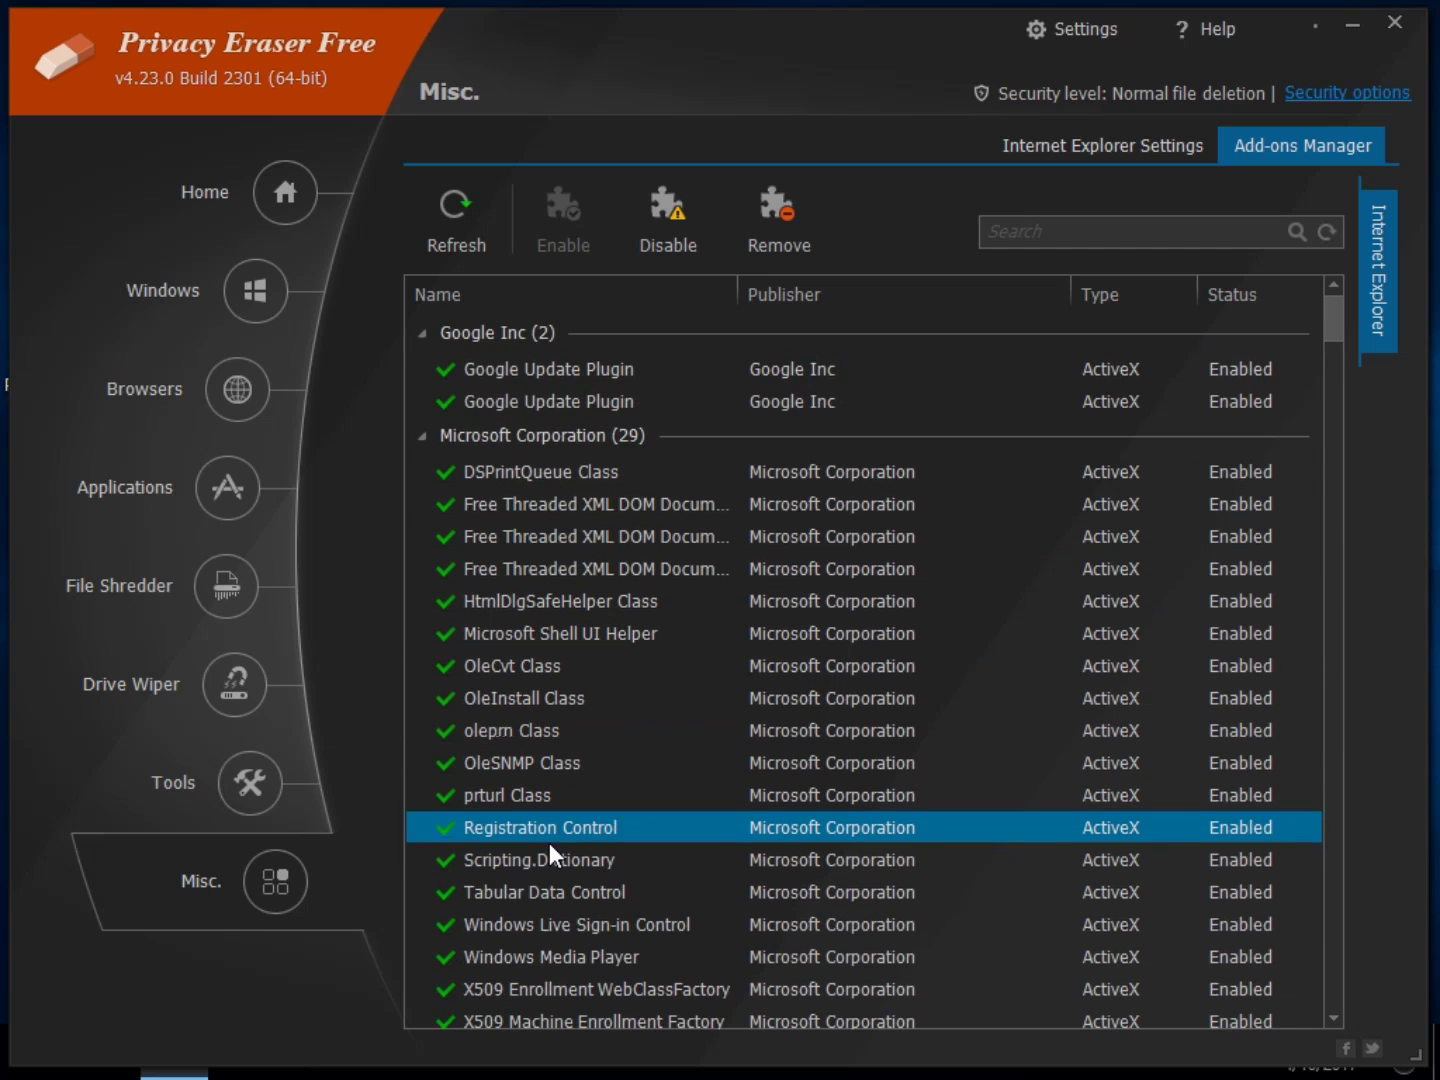
click(553, 377)
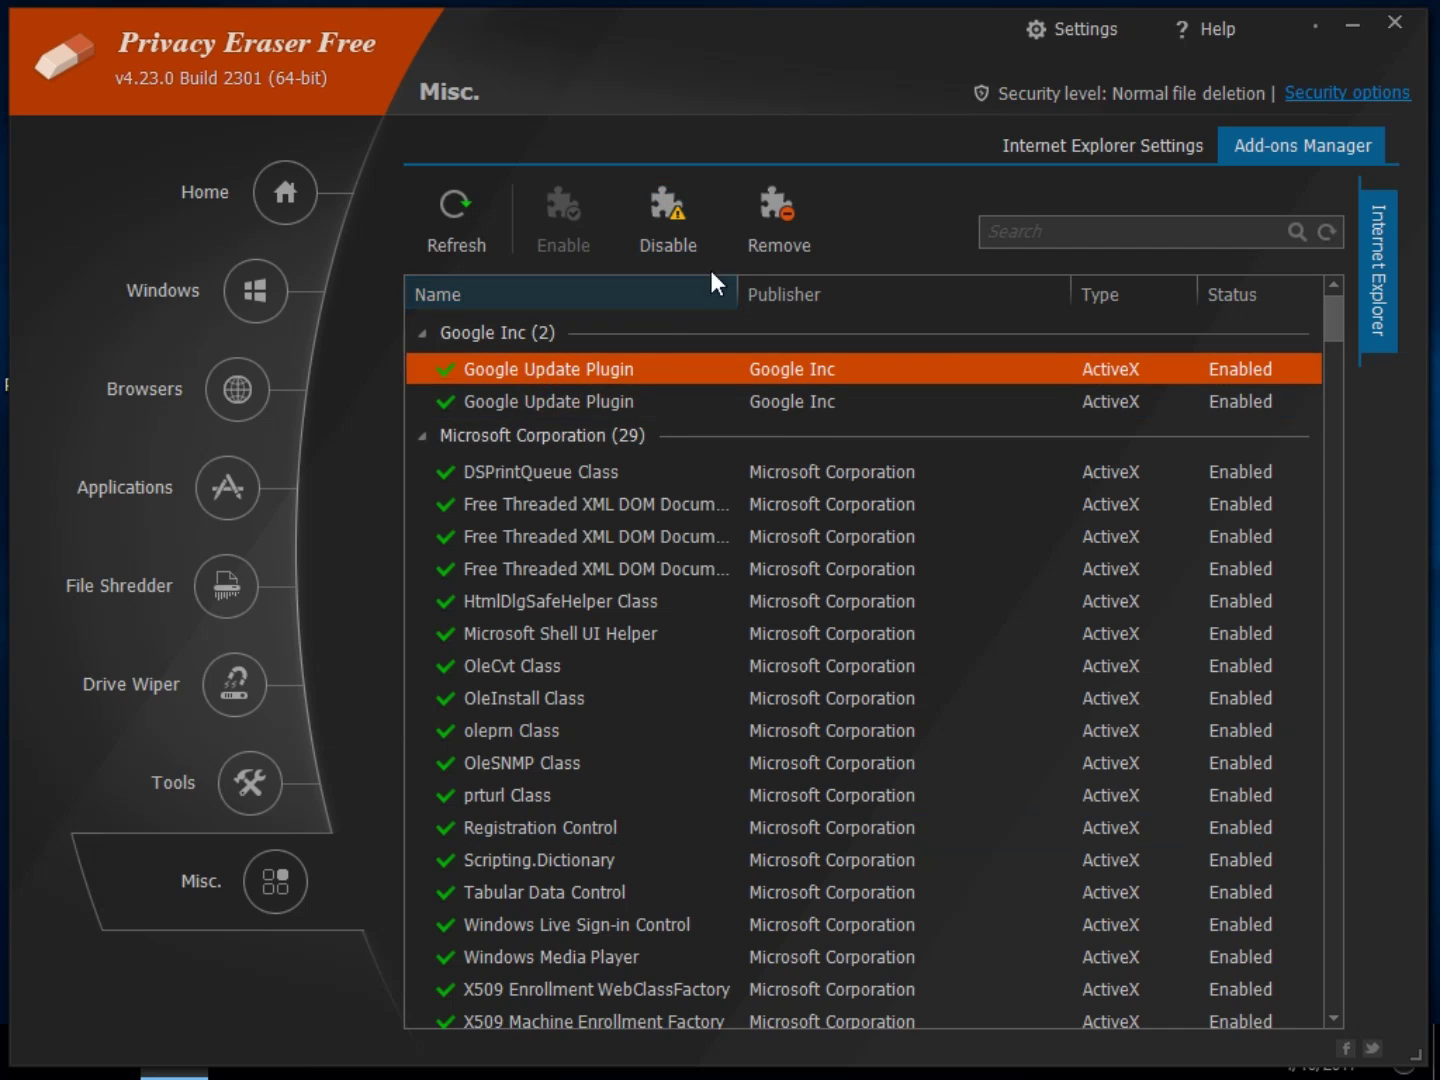
click(770, 215)
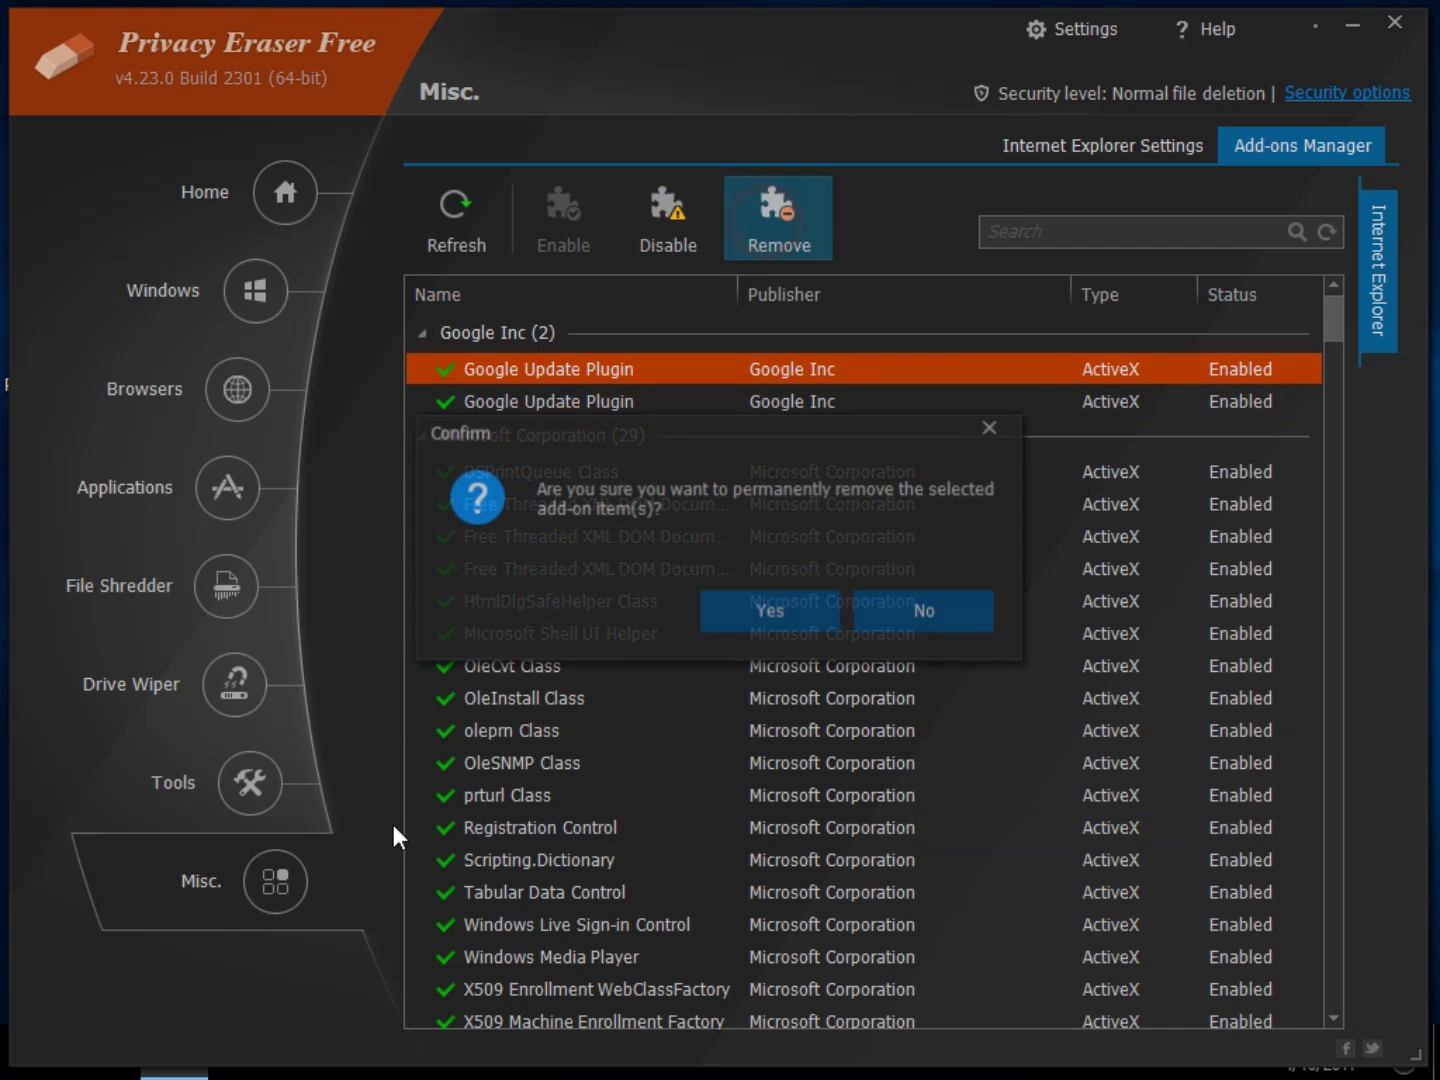
click(927, 608)
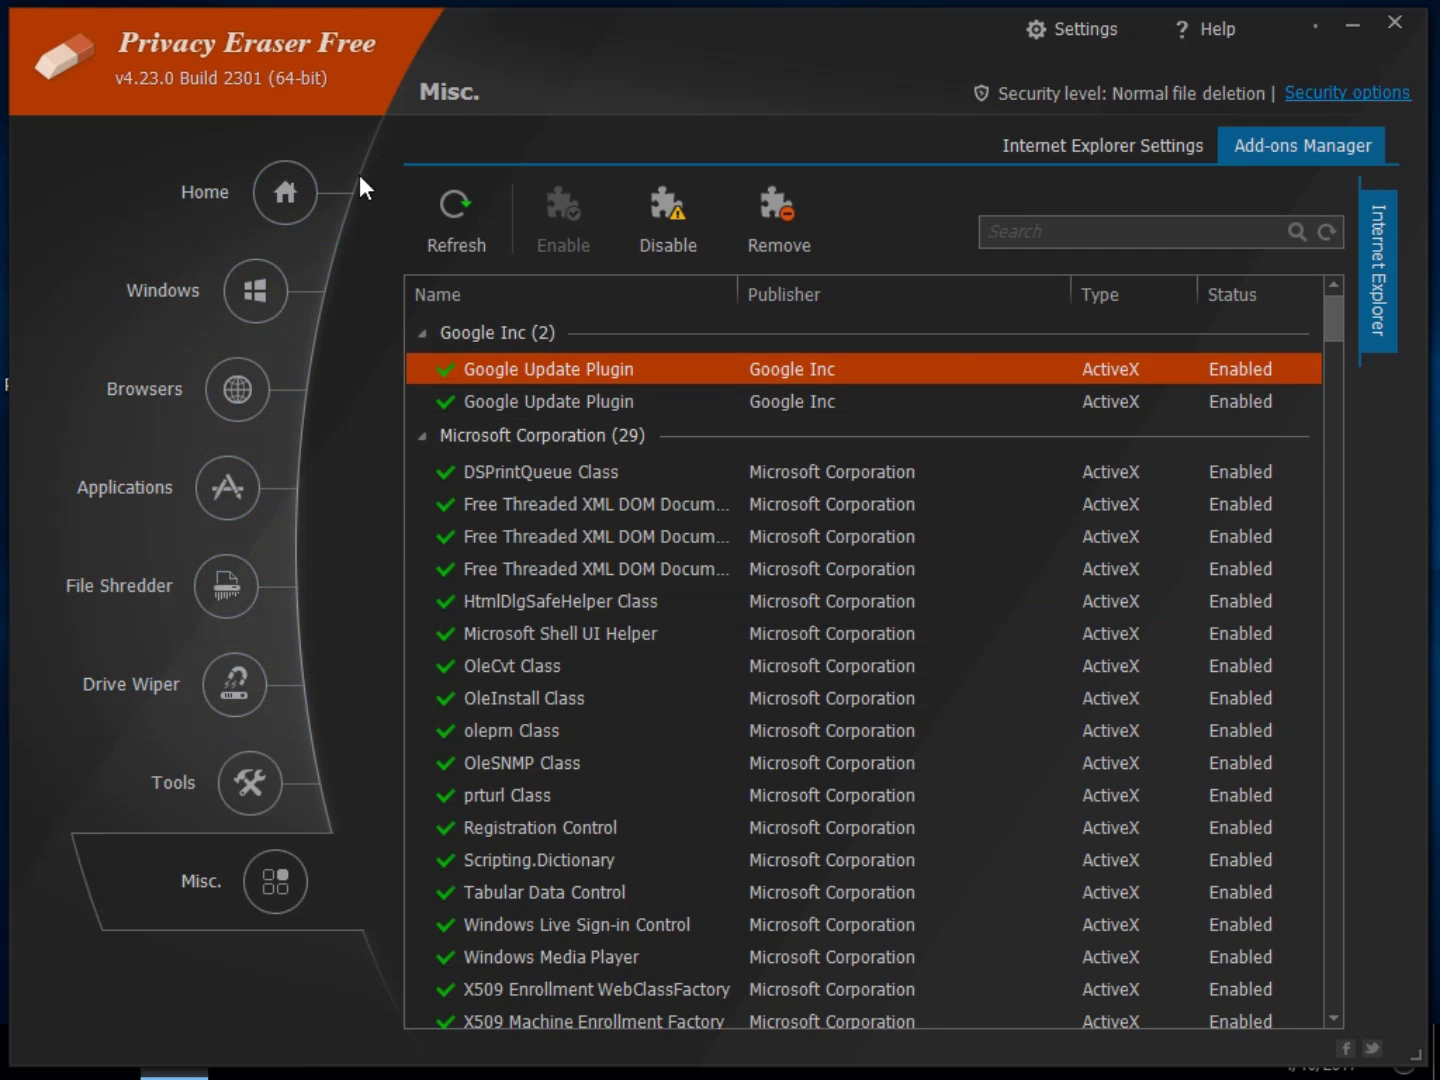
Step: Return to the Home dashboard, then open Settings, close it with Esc, and reopen it
click(287, 211)
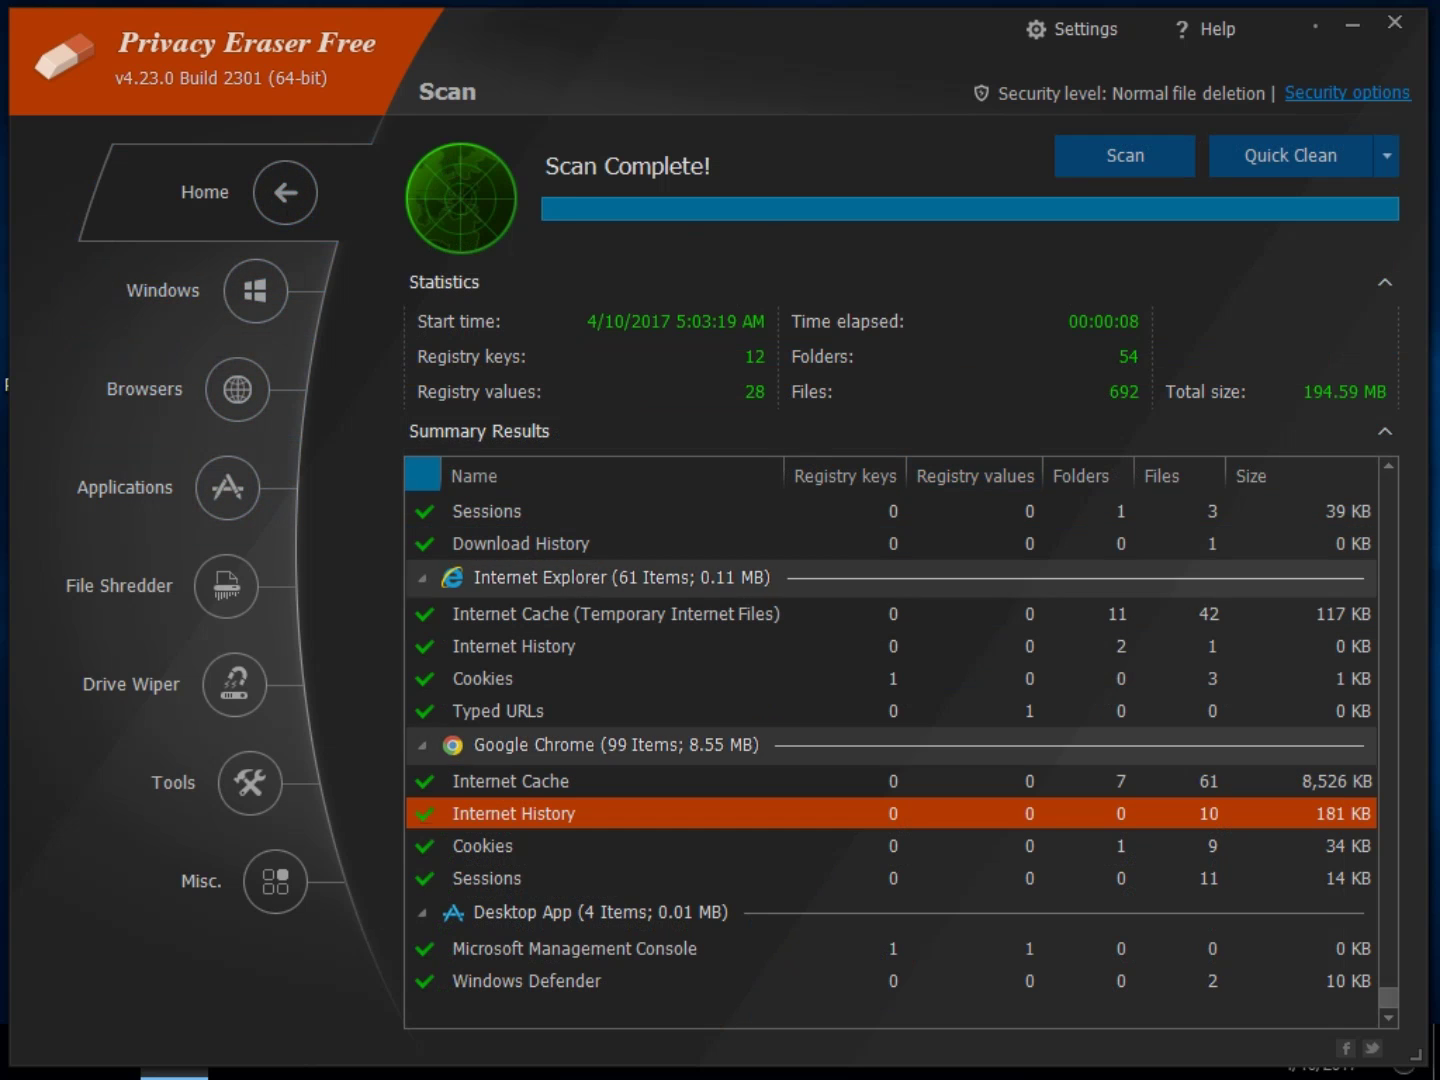
click(286, 196)
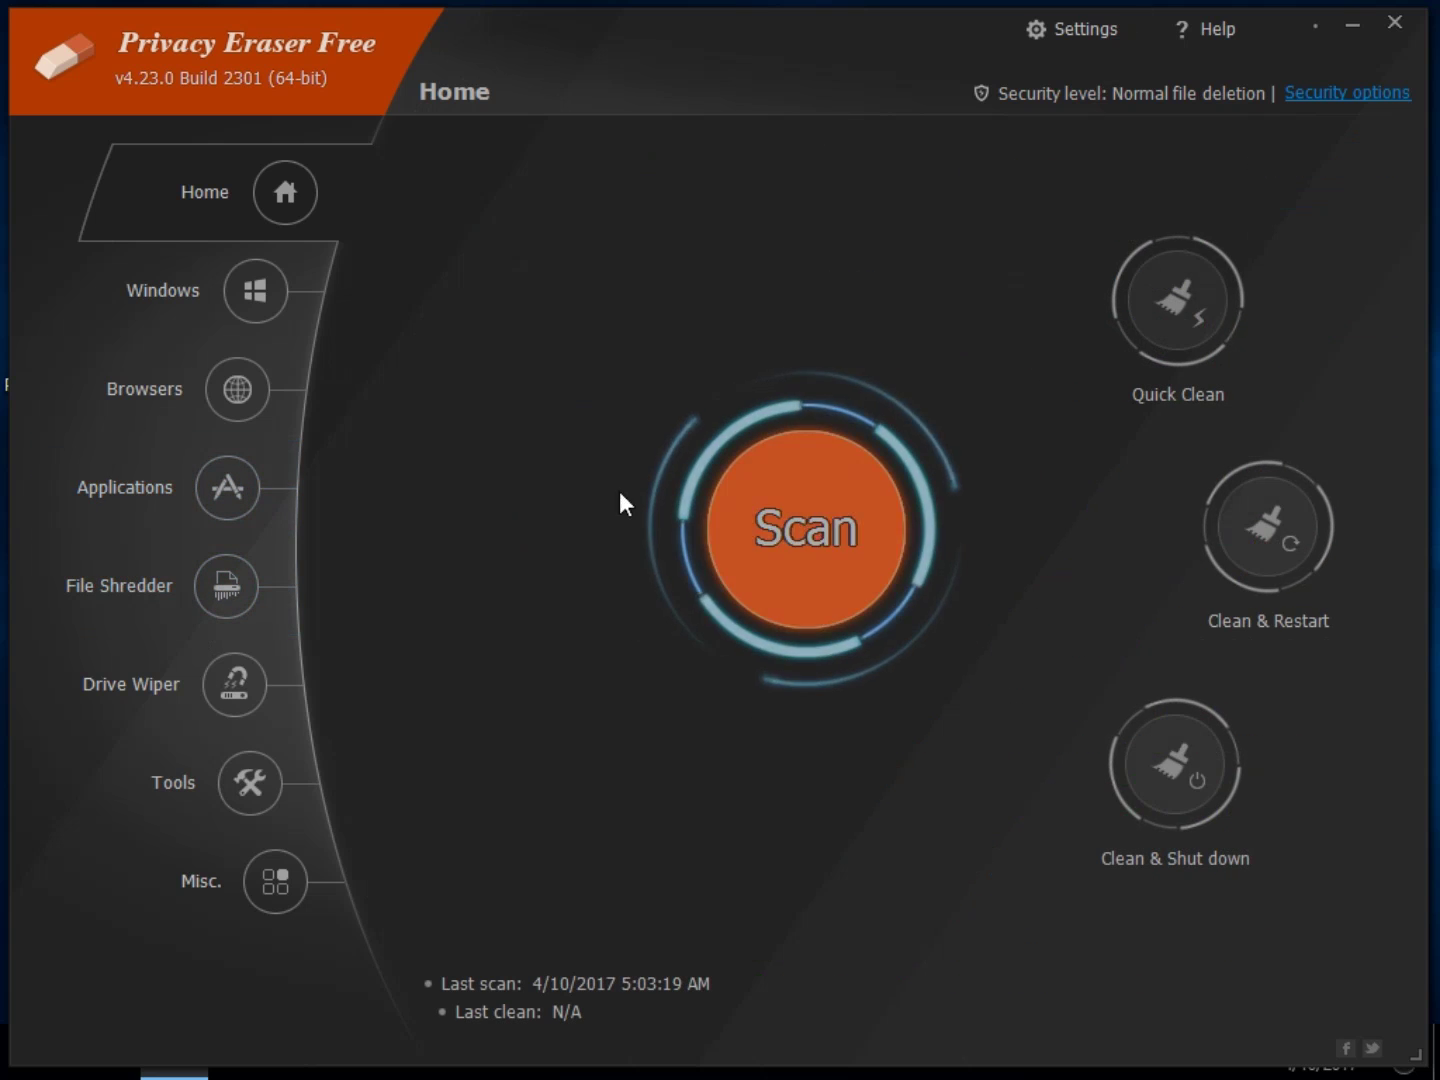
click(1089, 28)
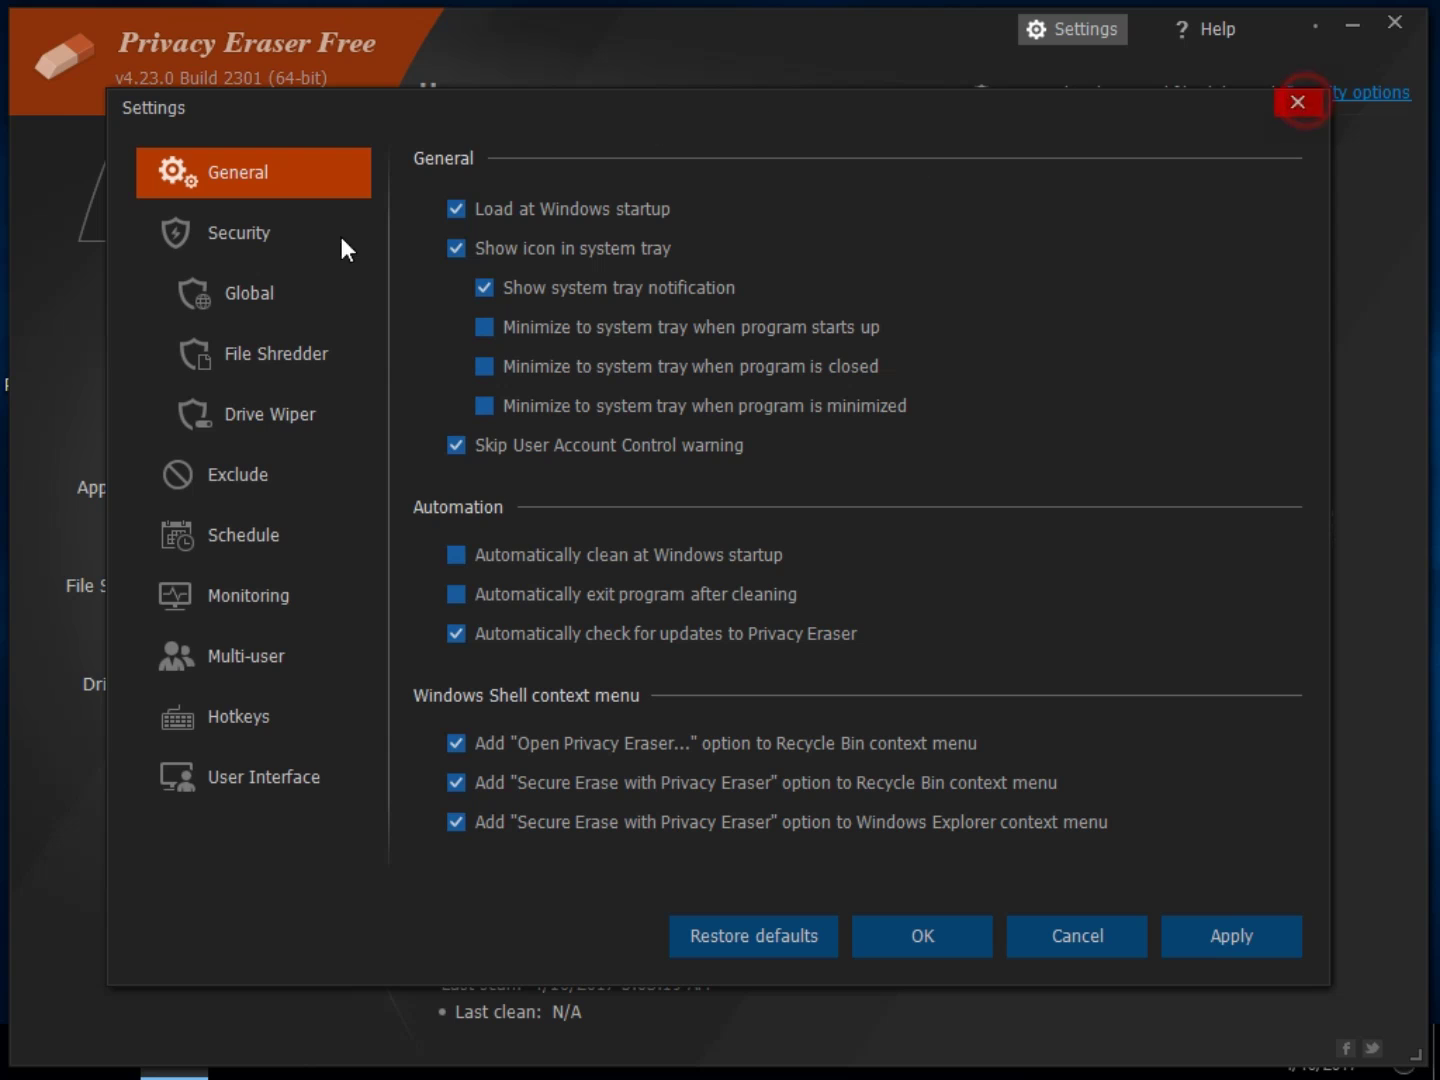
key(Escape)
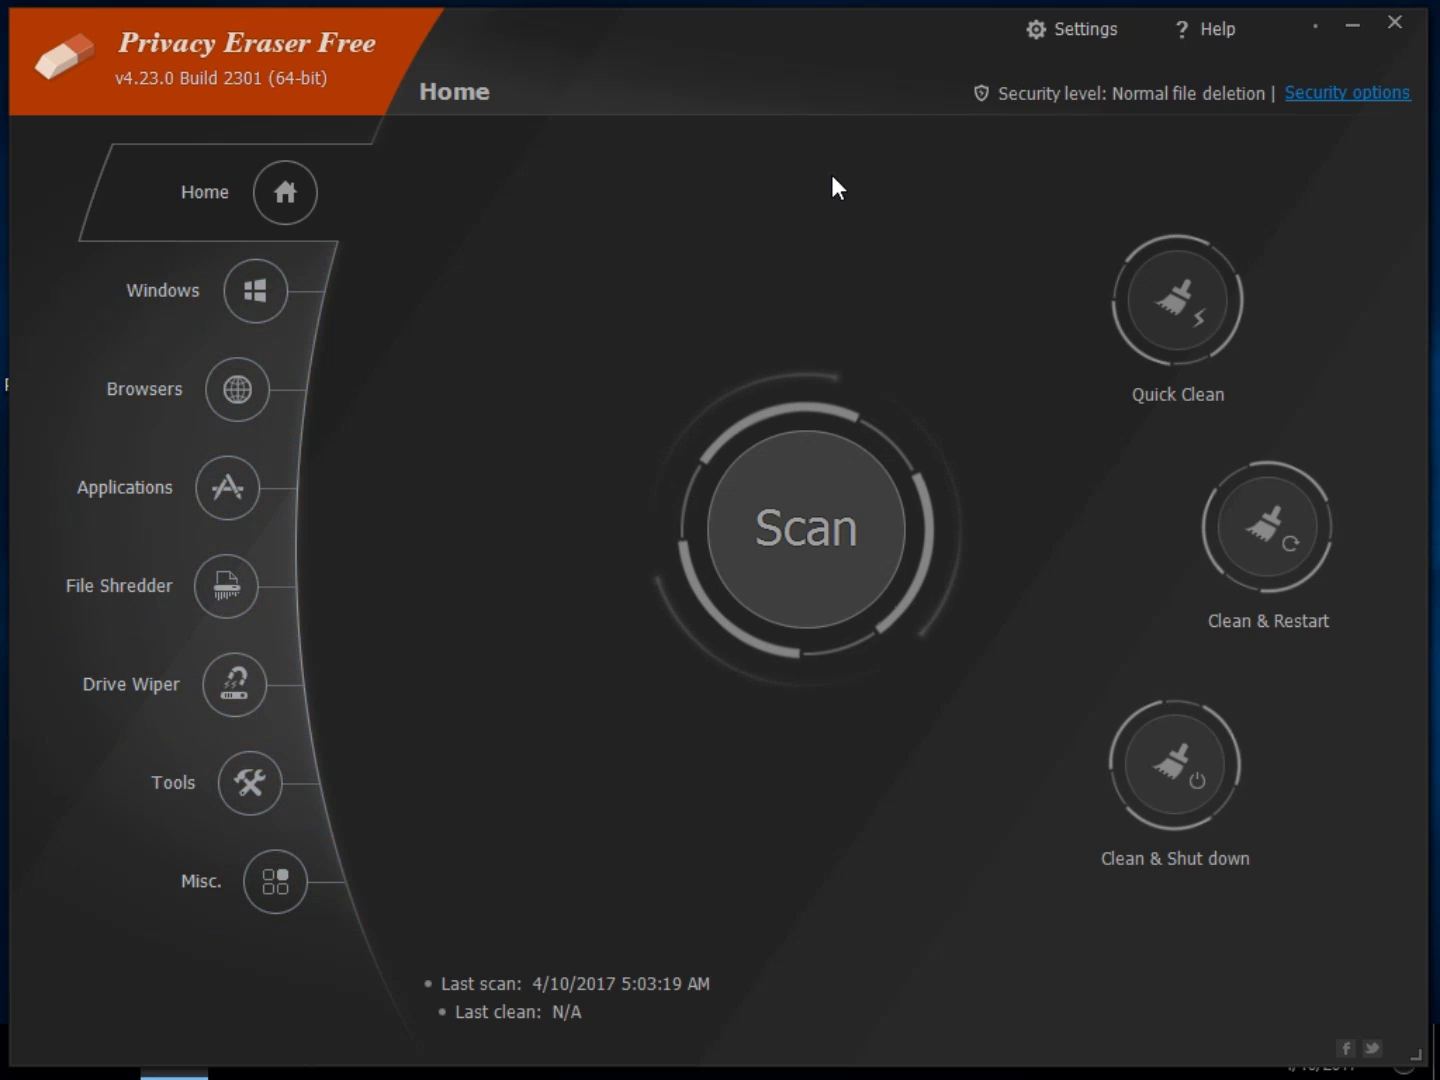
click(1077, 36)
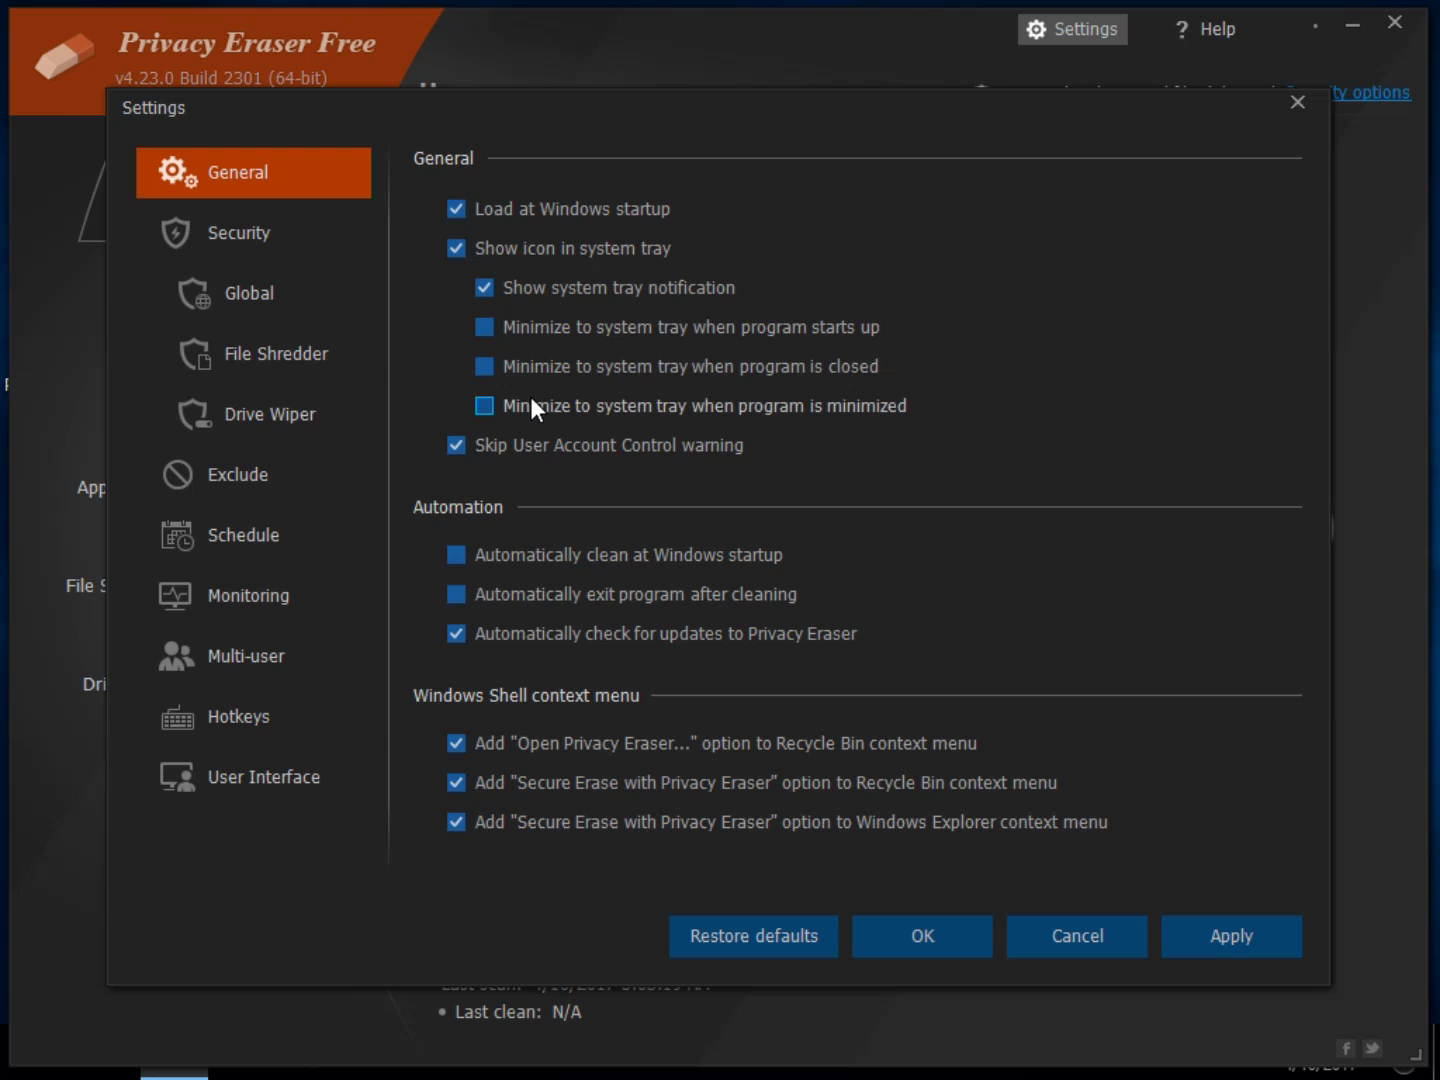
Step: Set the global security level to Simple zero-fill (1 pass) and dismiss the upgrade prompt
click(260, 237)
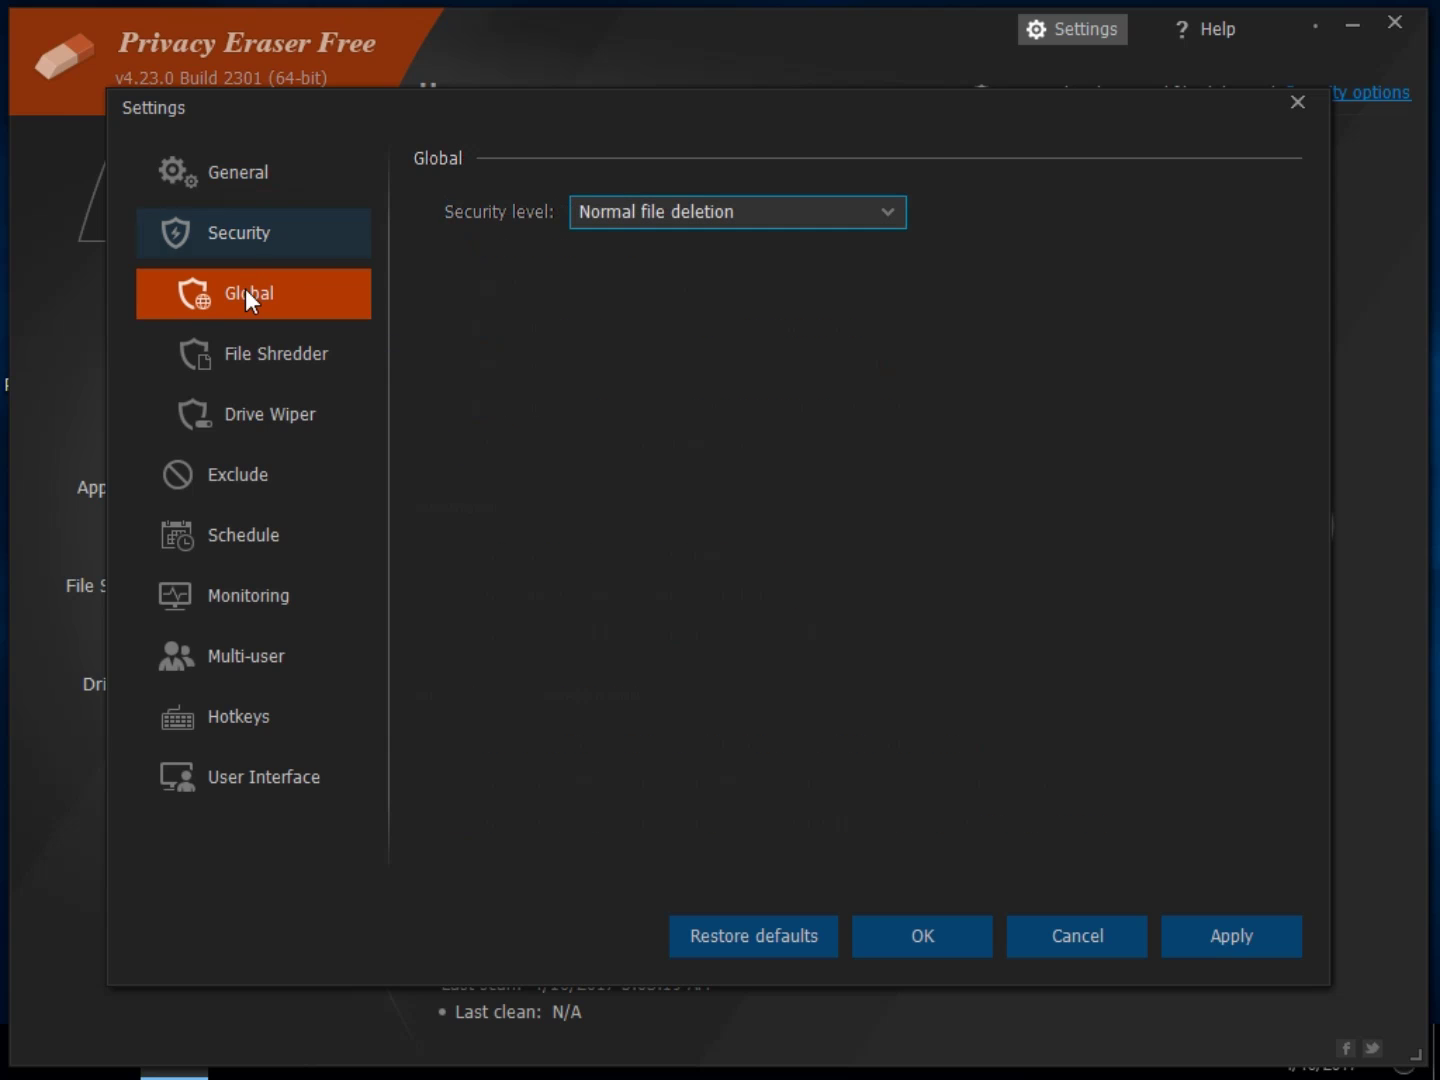
click(644, 211)
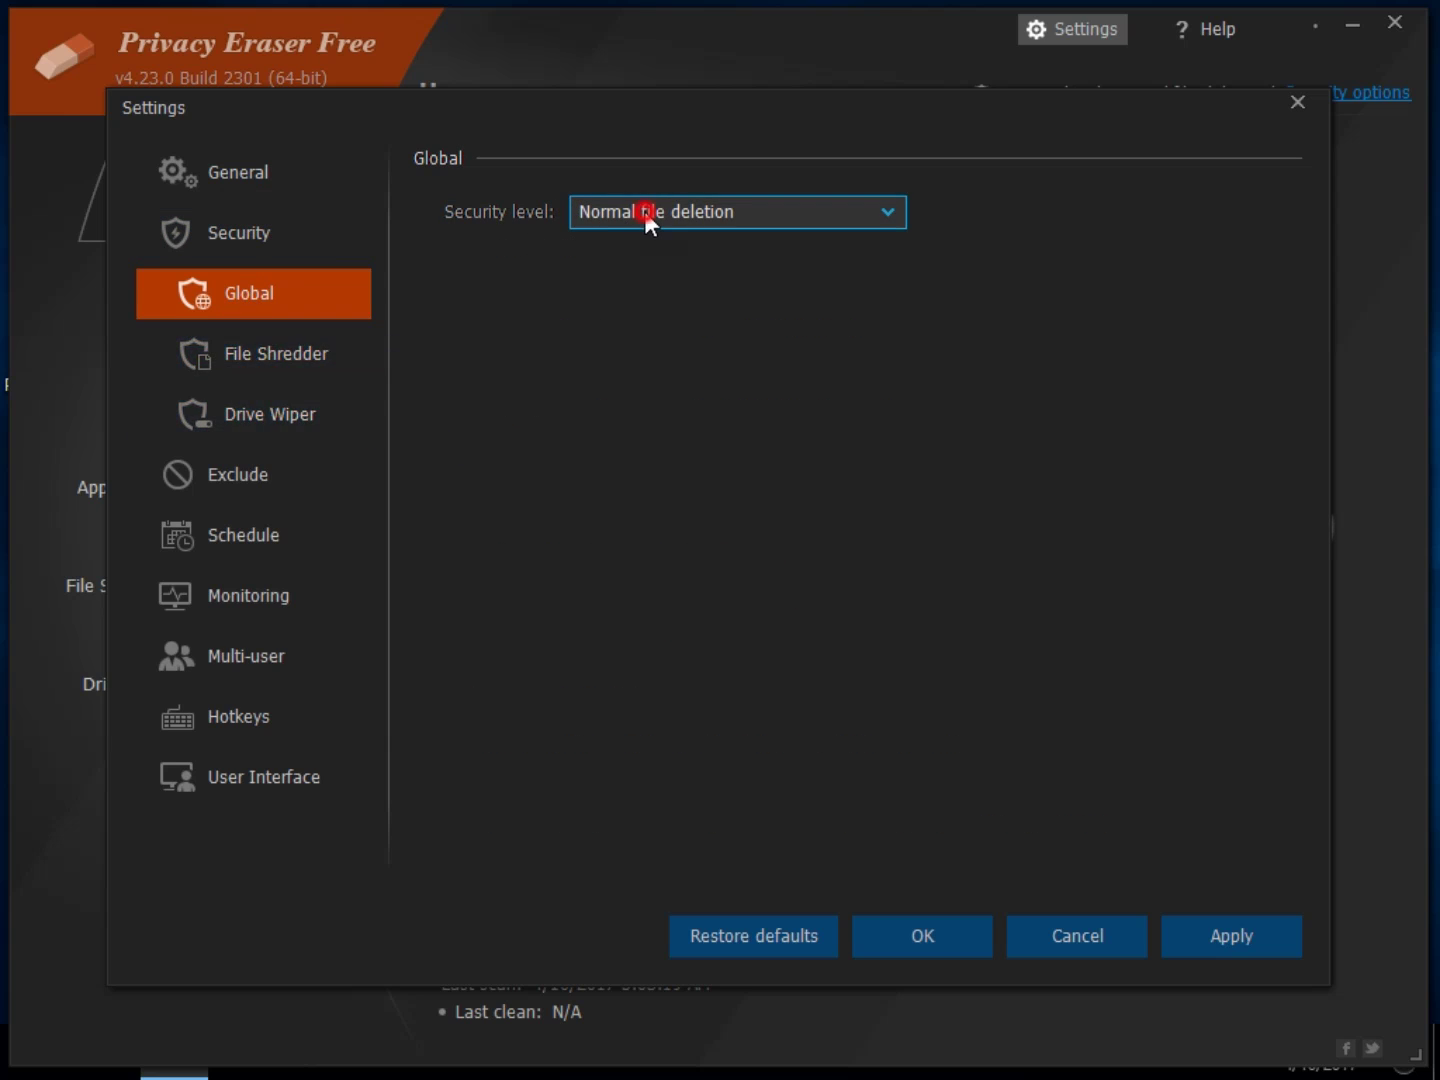
click(641, 273)
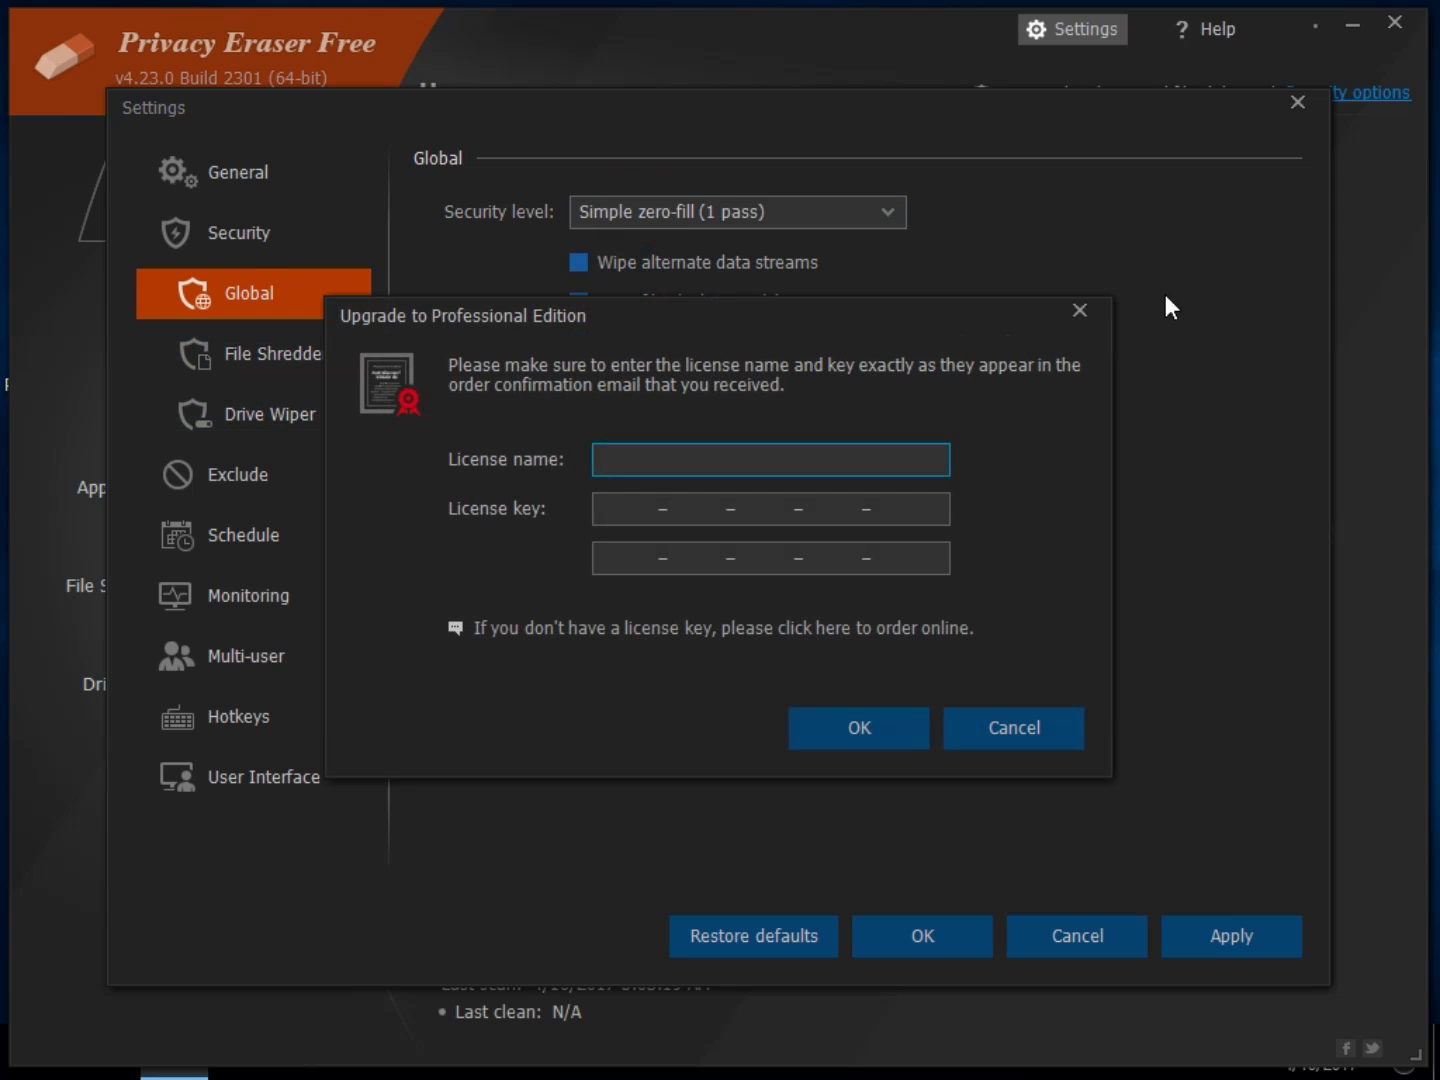
click(1078, 310)
Step: Review File Shredder, Drive Wiper and Exclude pages, then toggle scheduled cleaning on and back off
click(288, 354)
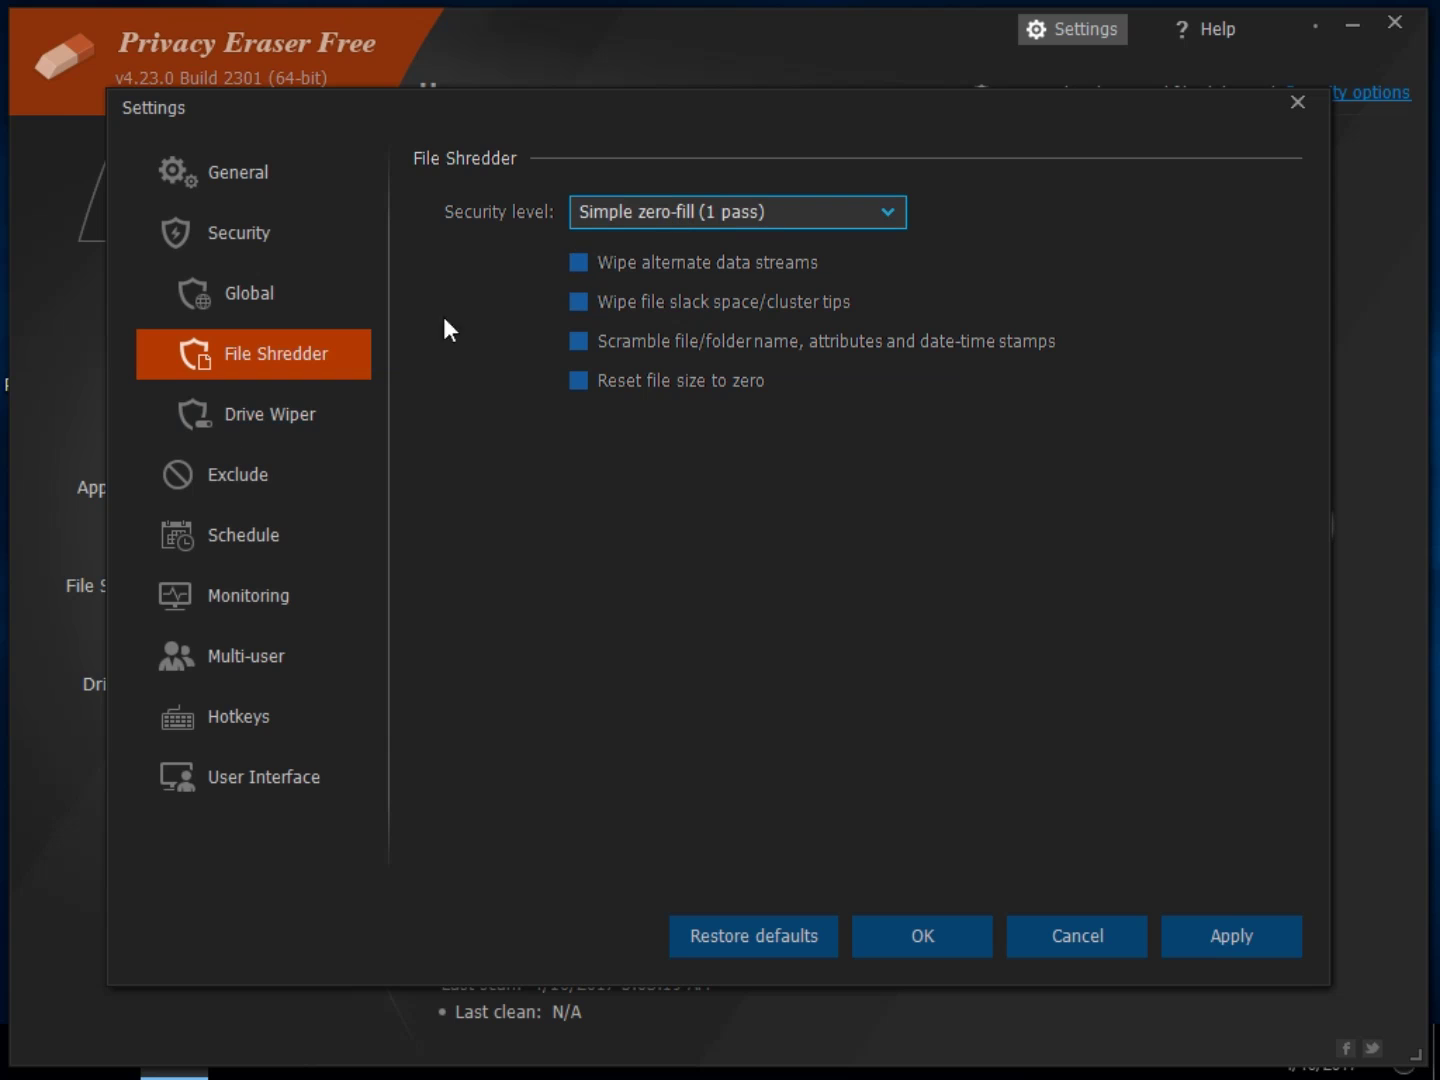
click(256, 427)
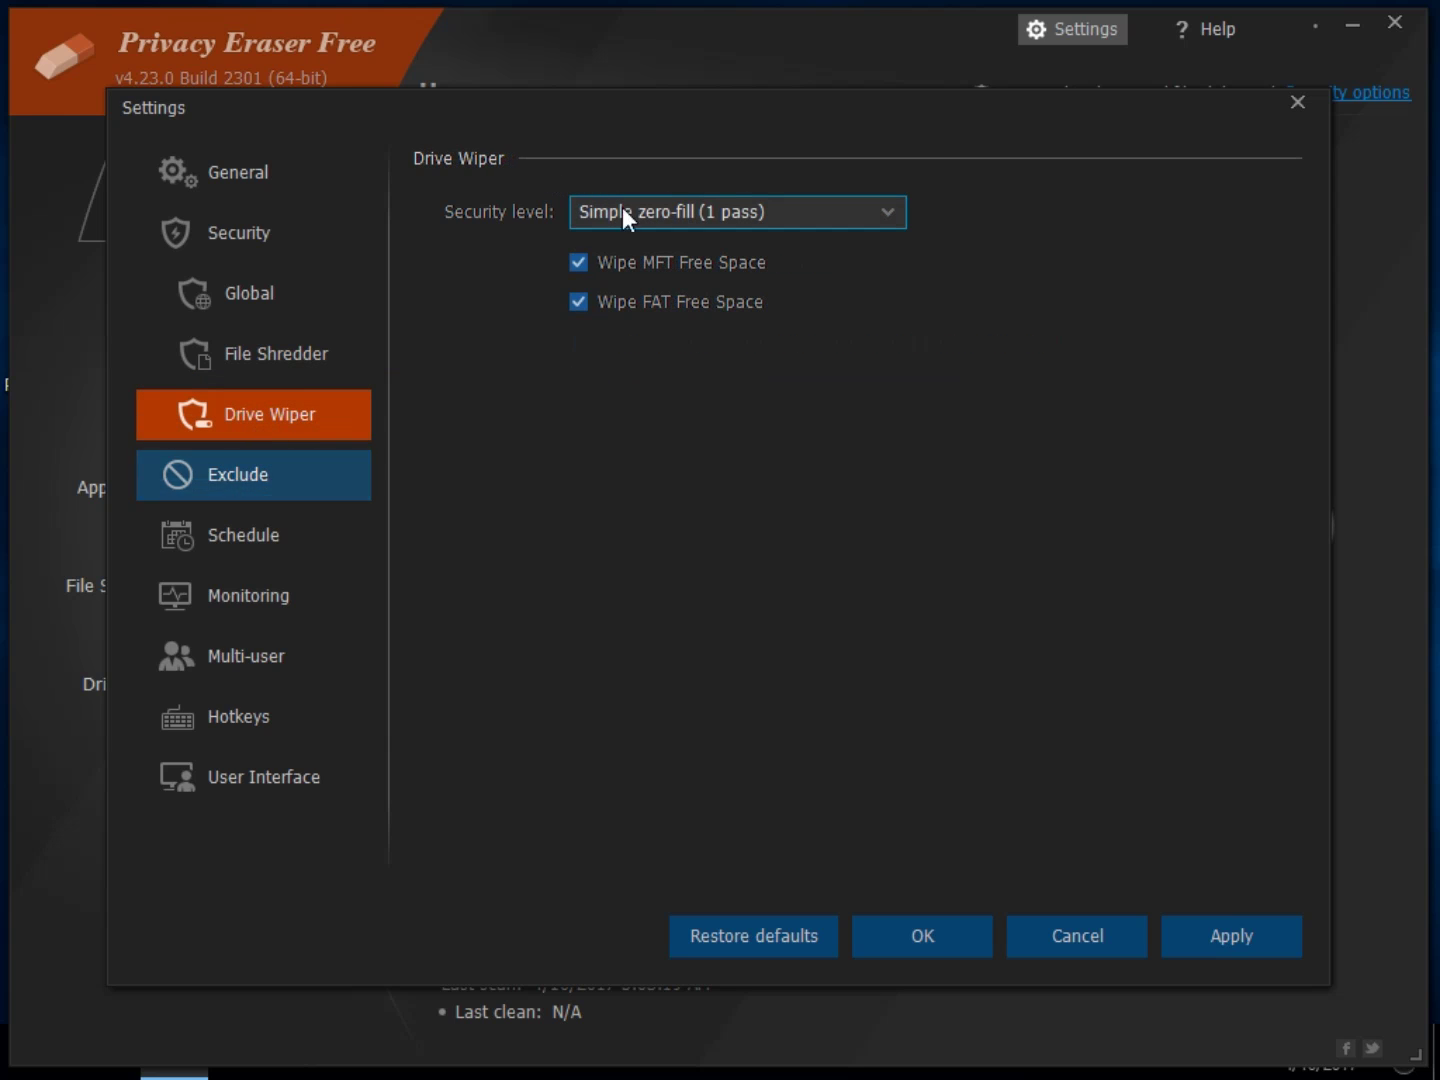
click(229, 482)
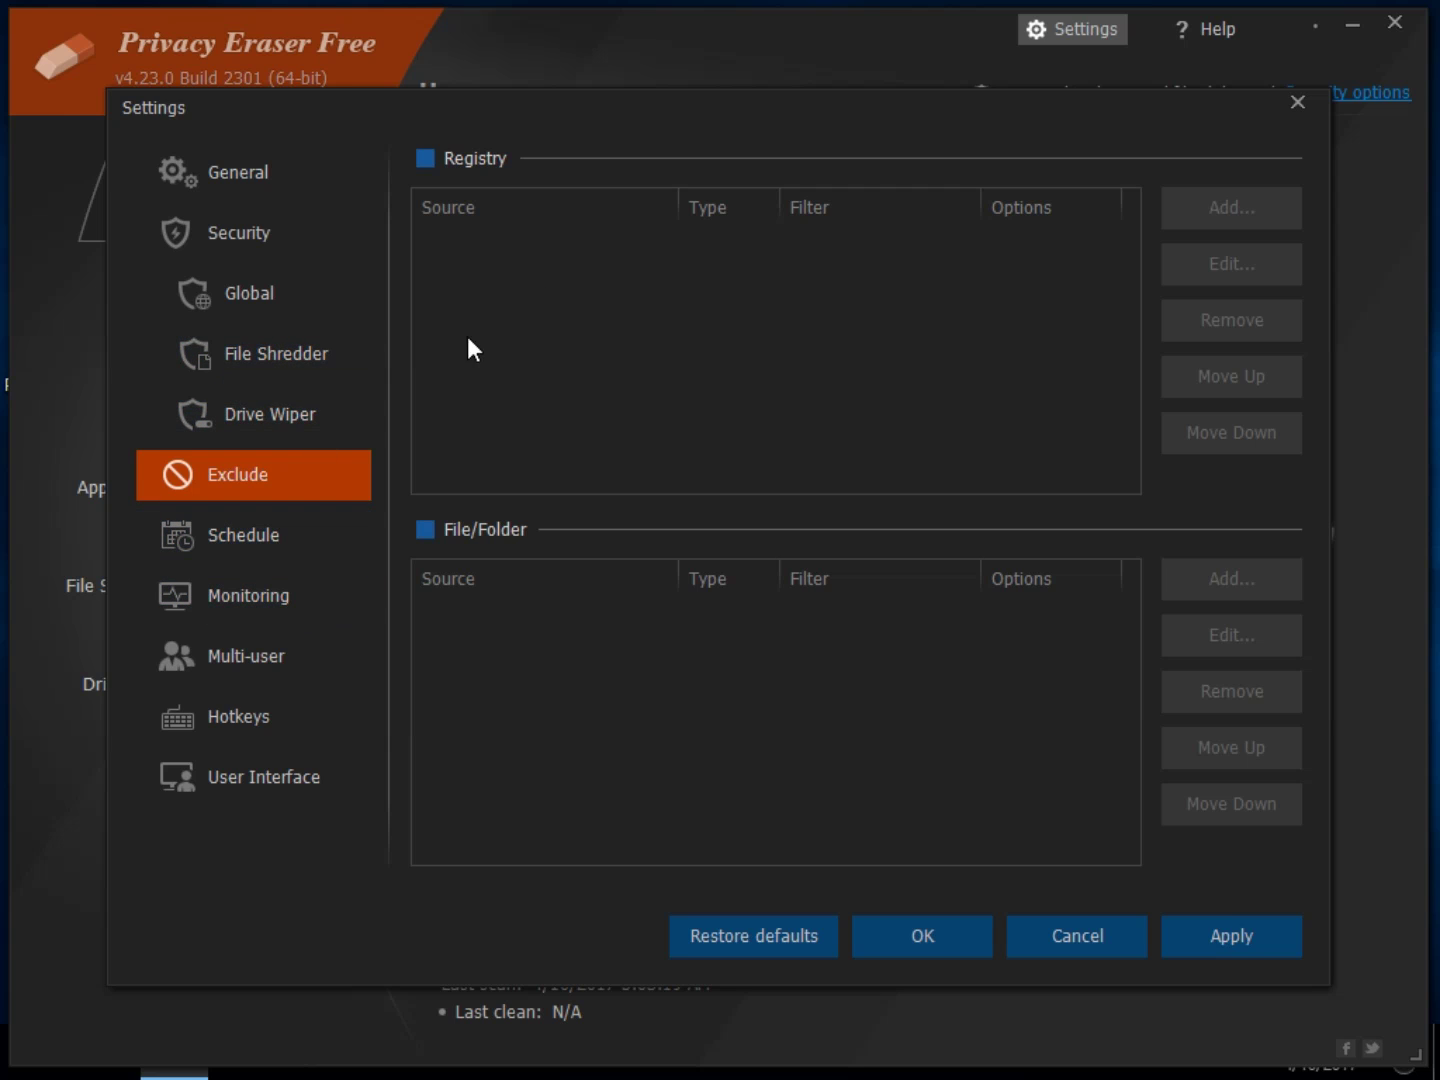
click(175, 545)
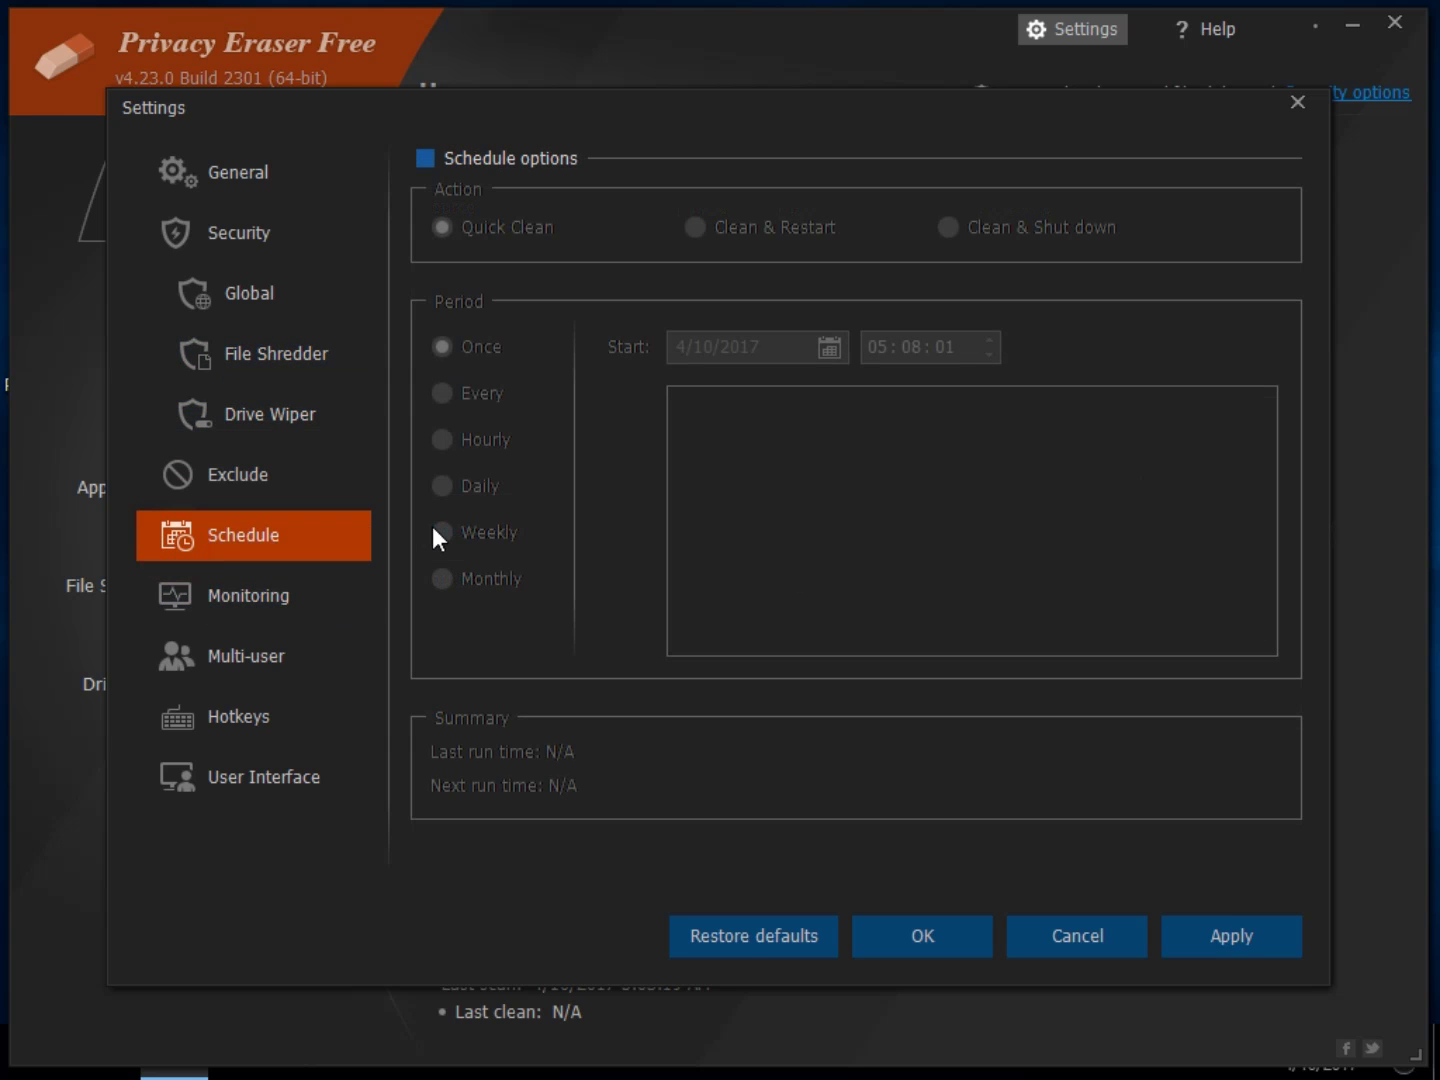
click(427, 159)
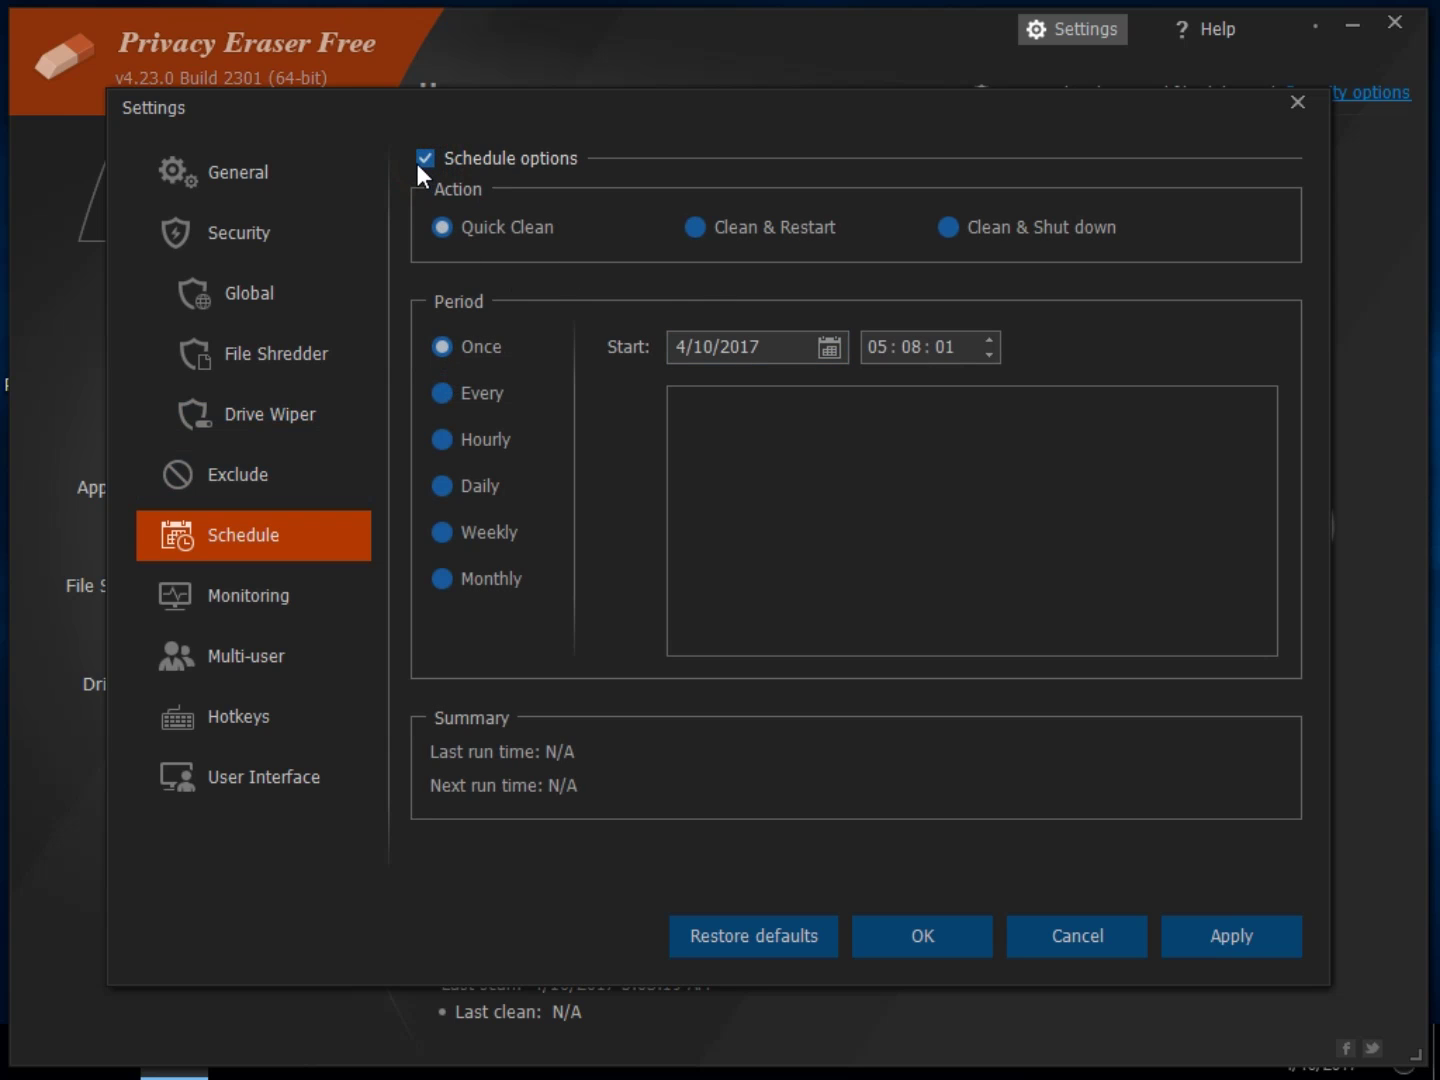
click(419, 160)
Step: Review the Monitoring, Multi-user and Hotkeys settings pages in turn
click(232, 598)
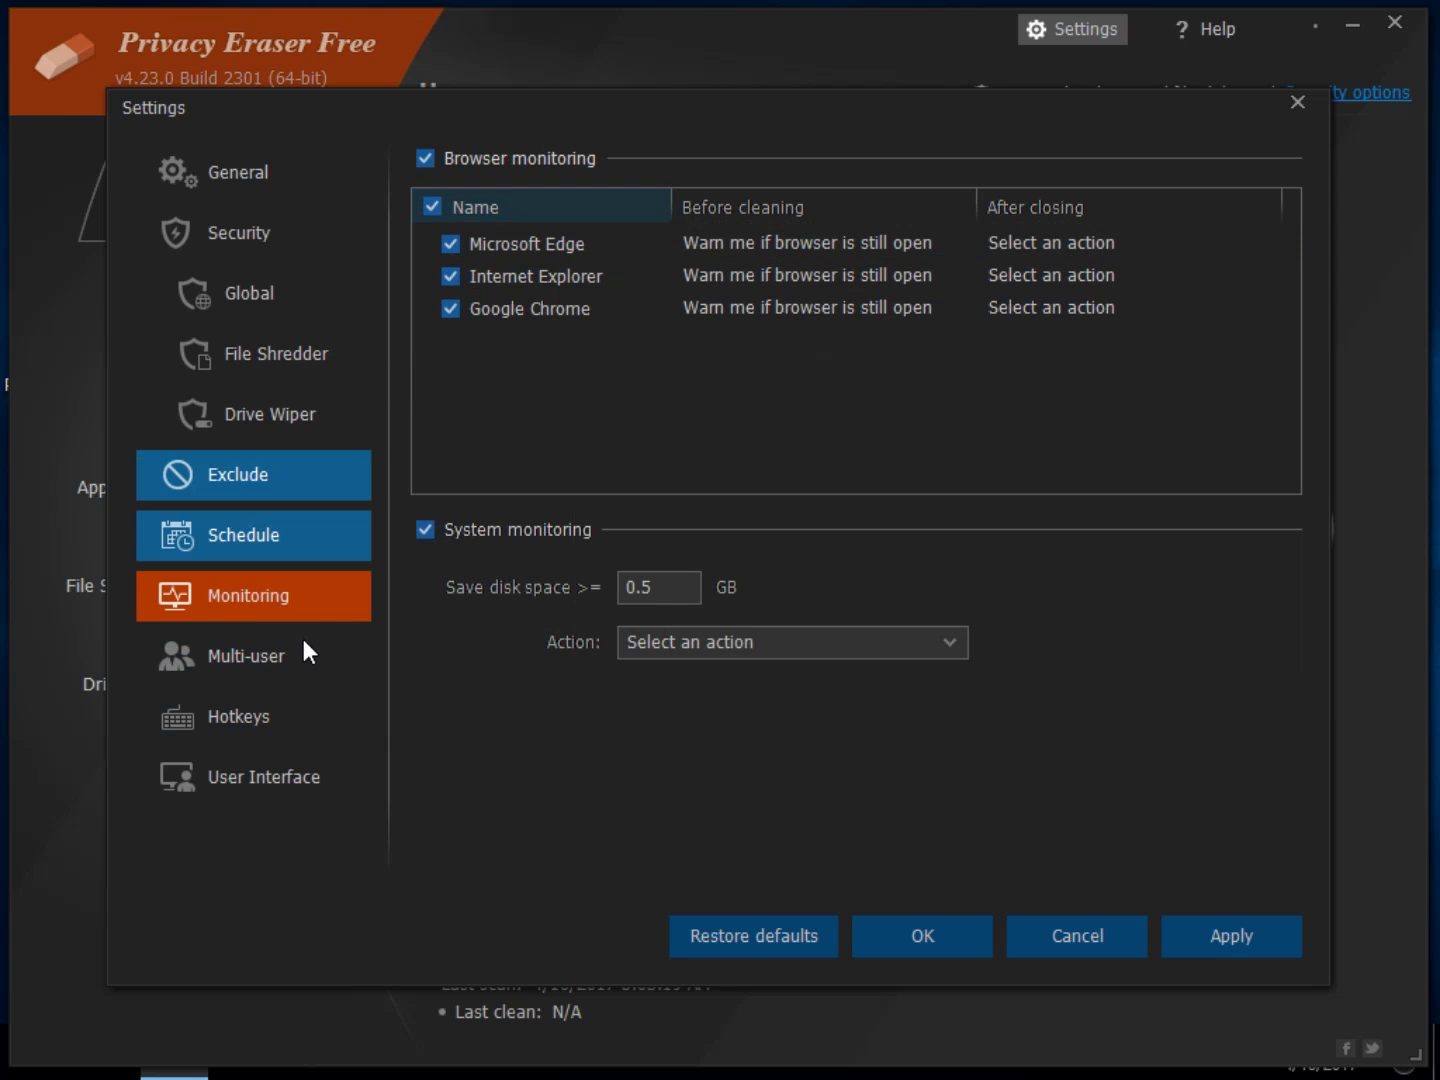
click(224, 657)
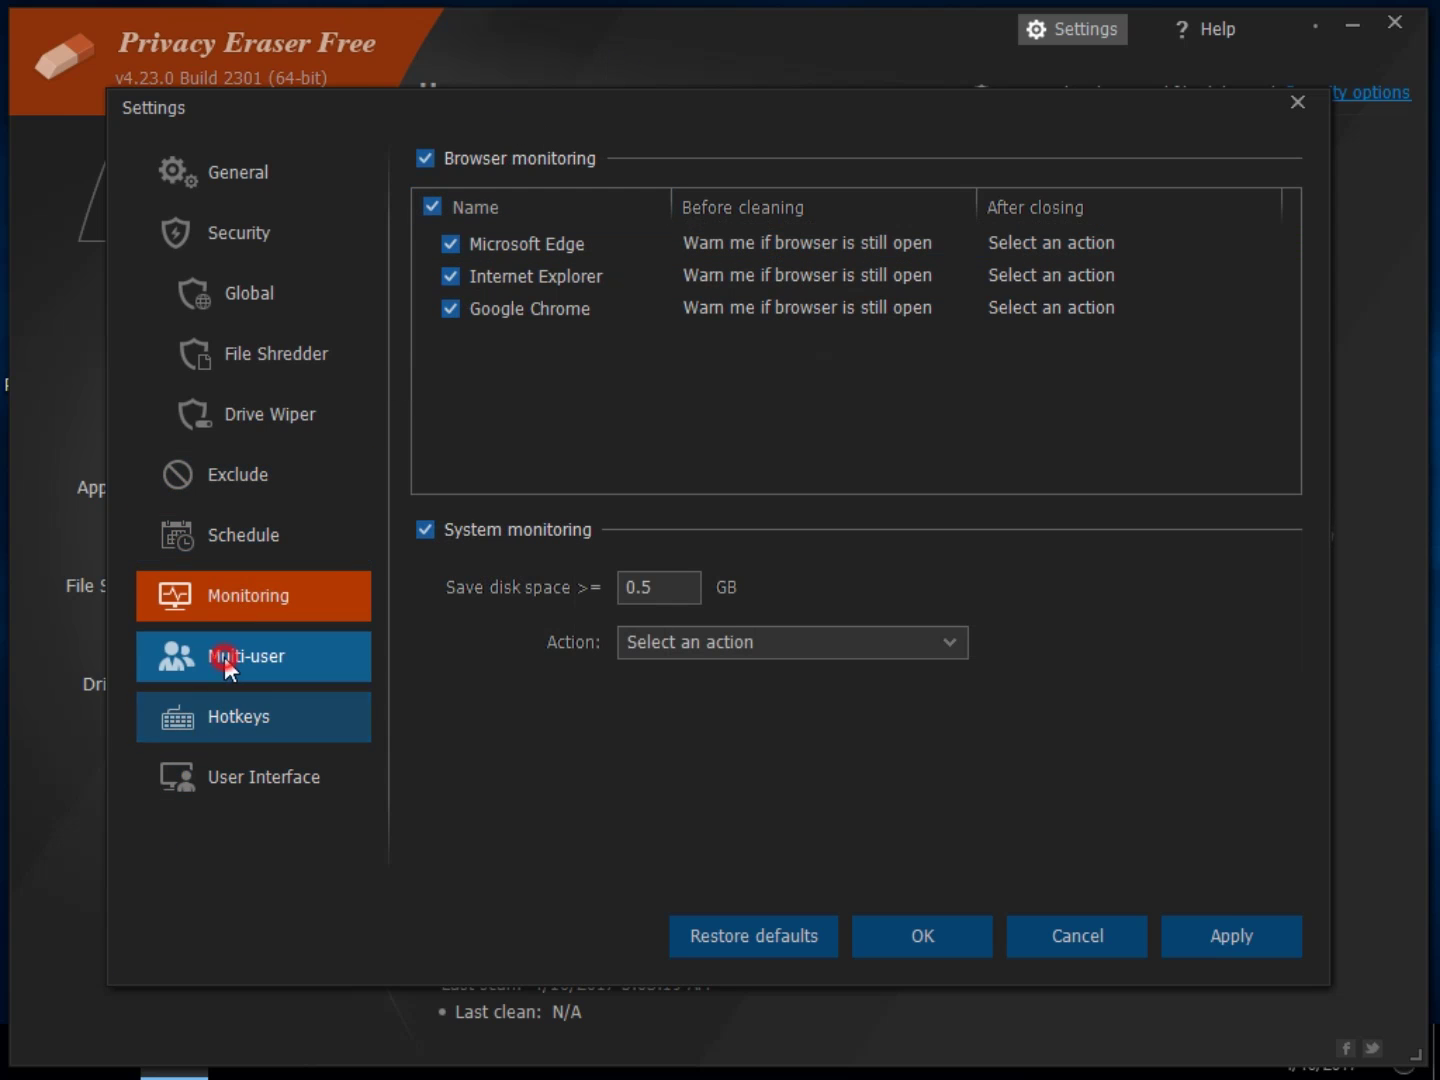
click(232, 710)
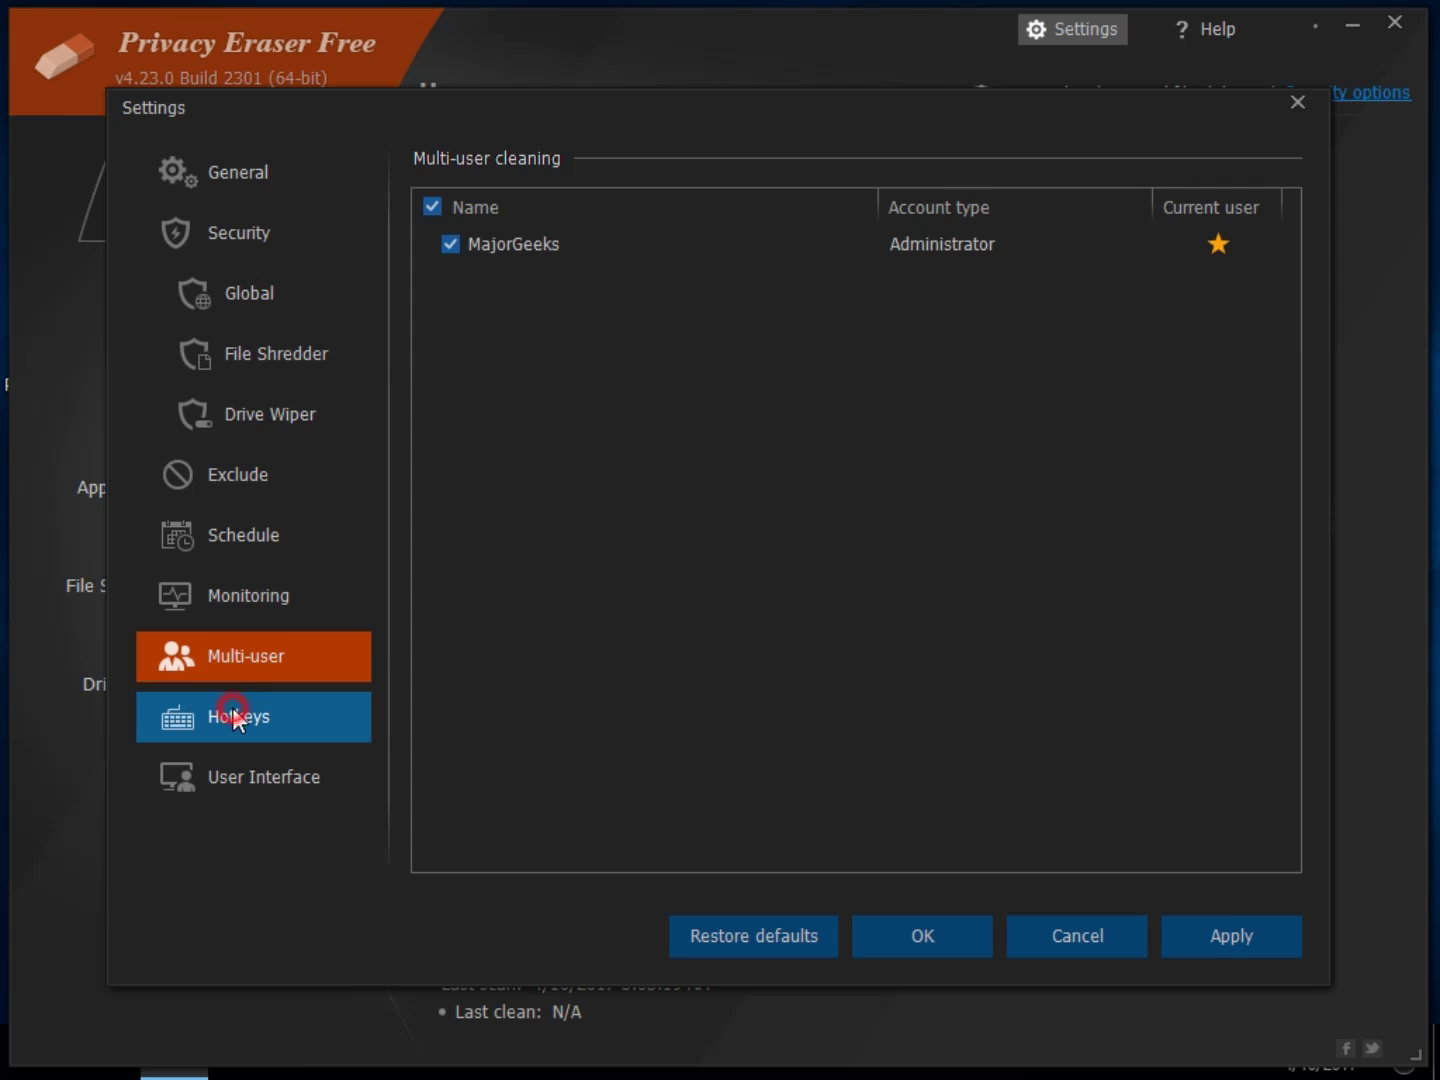
Step: On the User Interface page, check the skin list and keep English language with Black skin
click(237, 785)
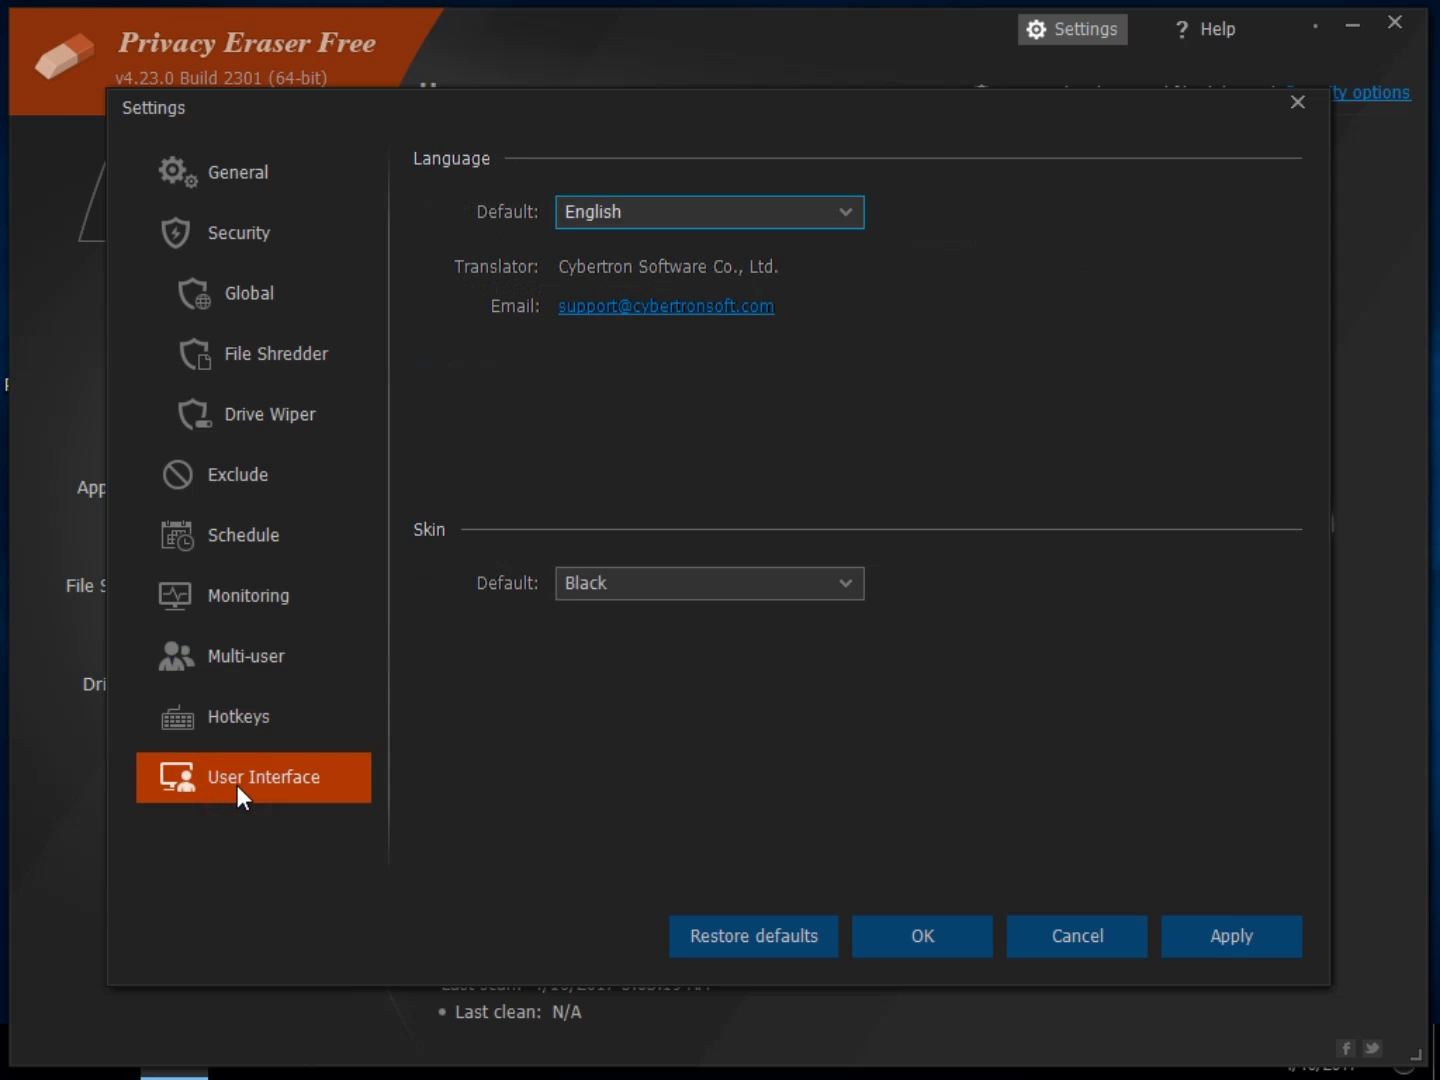
click(587, 581)
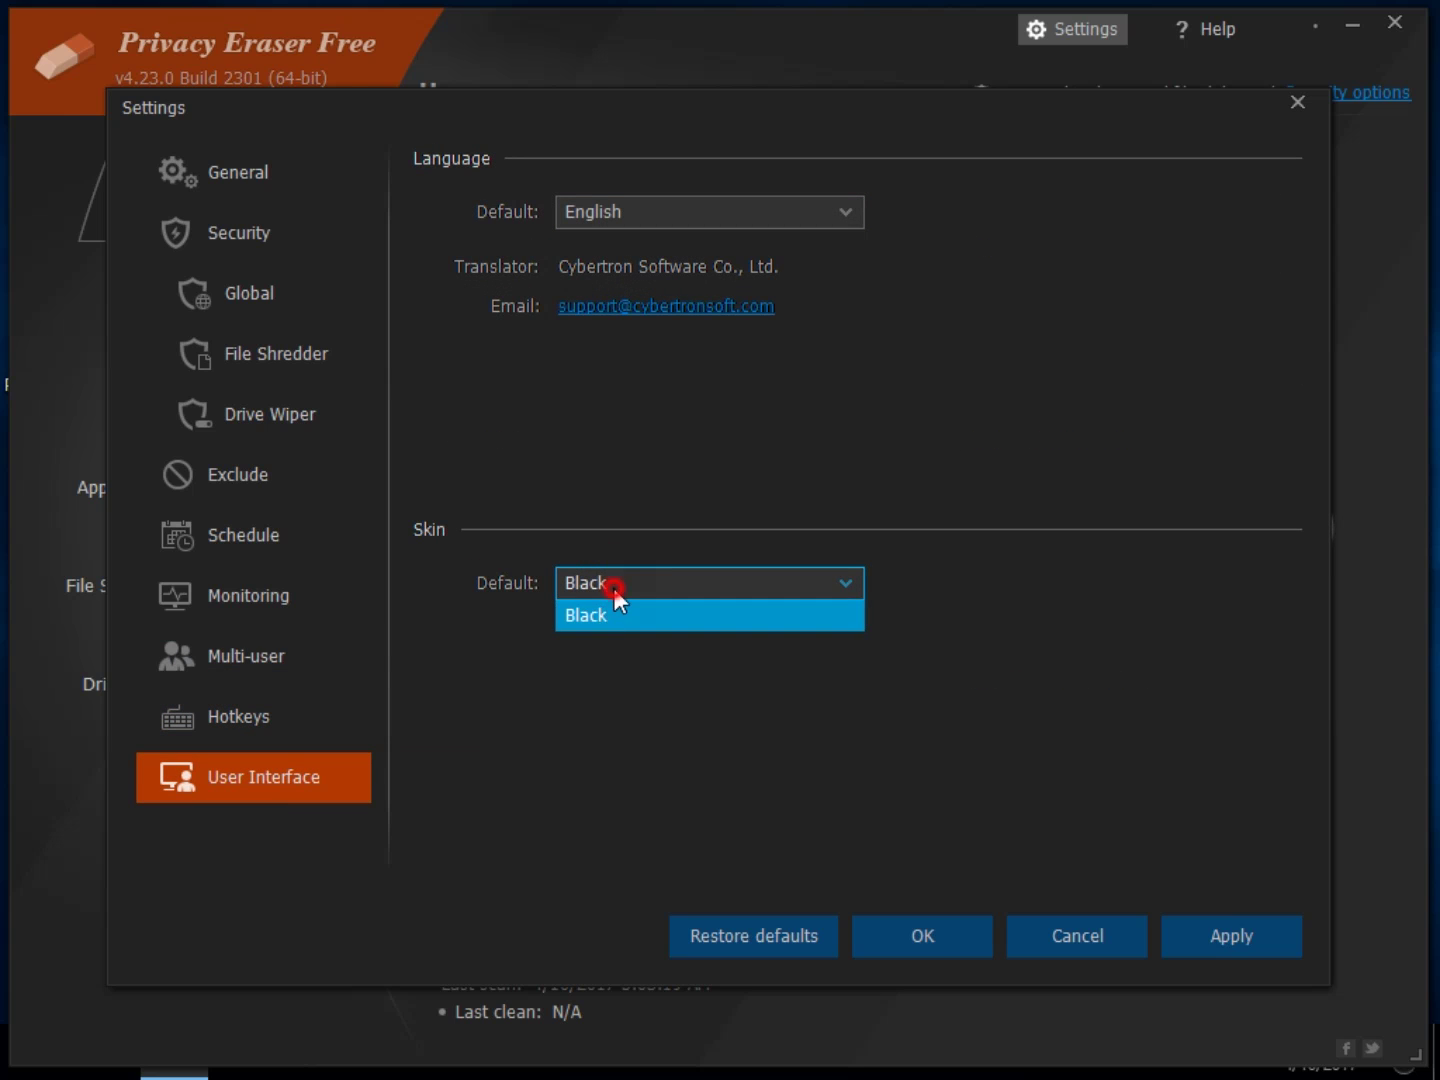
click(616, 586)
click(617, 585)
click(627, 581)
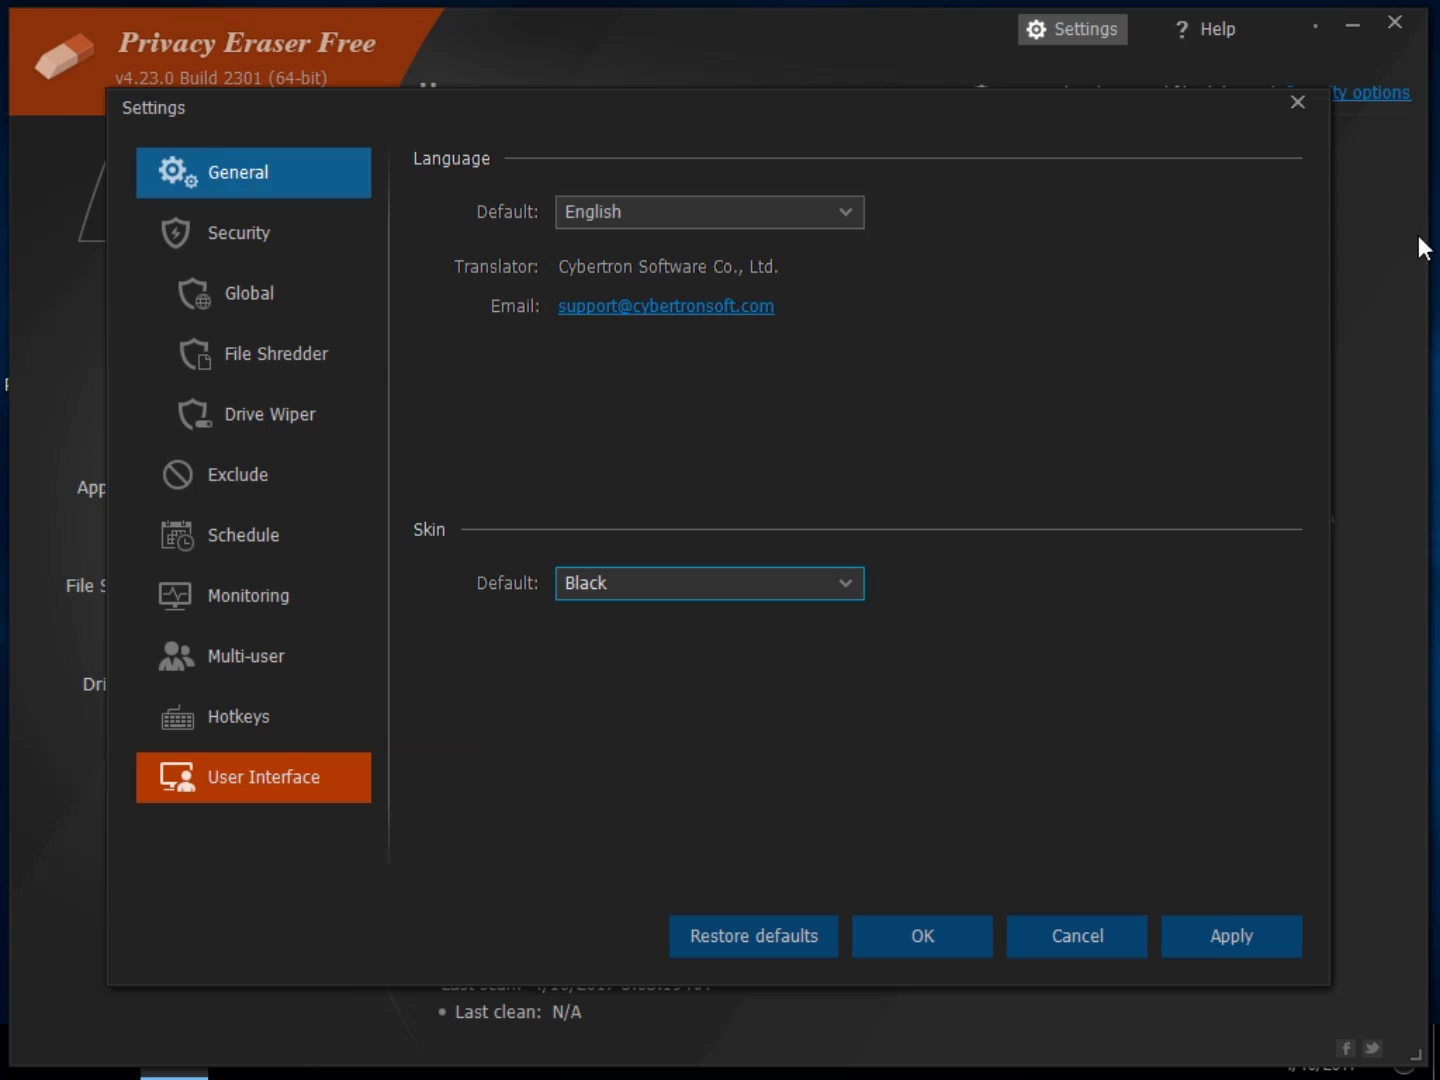
Step: Close the Settings dialog to return to the Home dashboard
click(1297, 102)
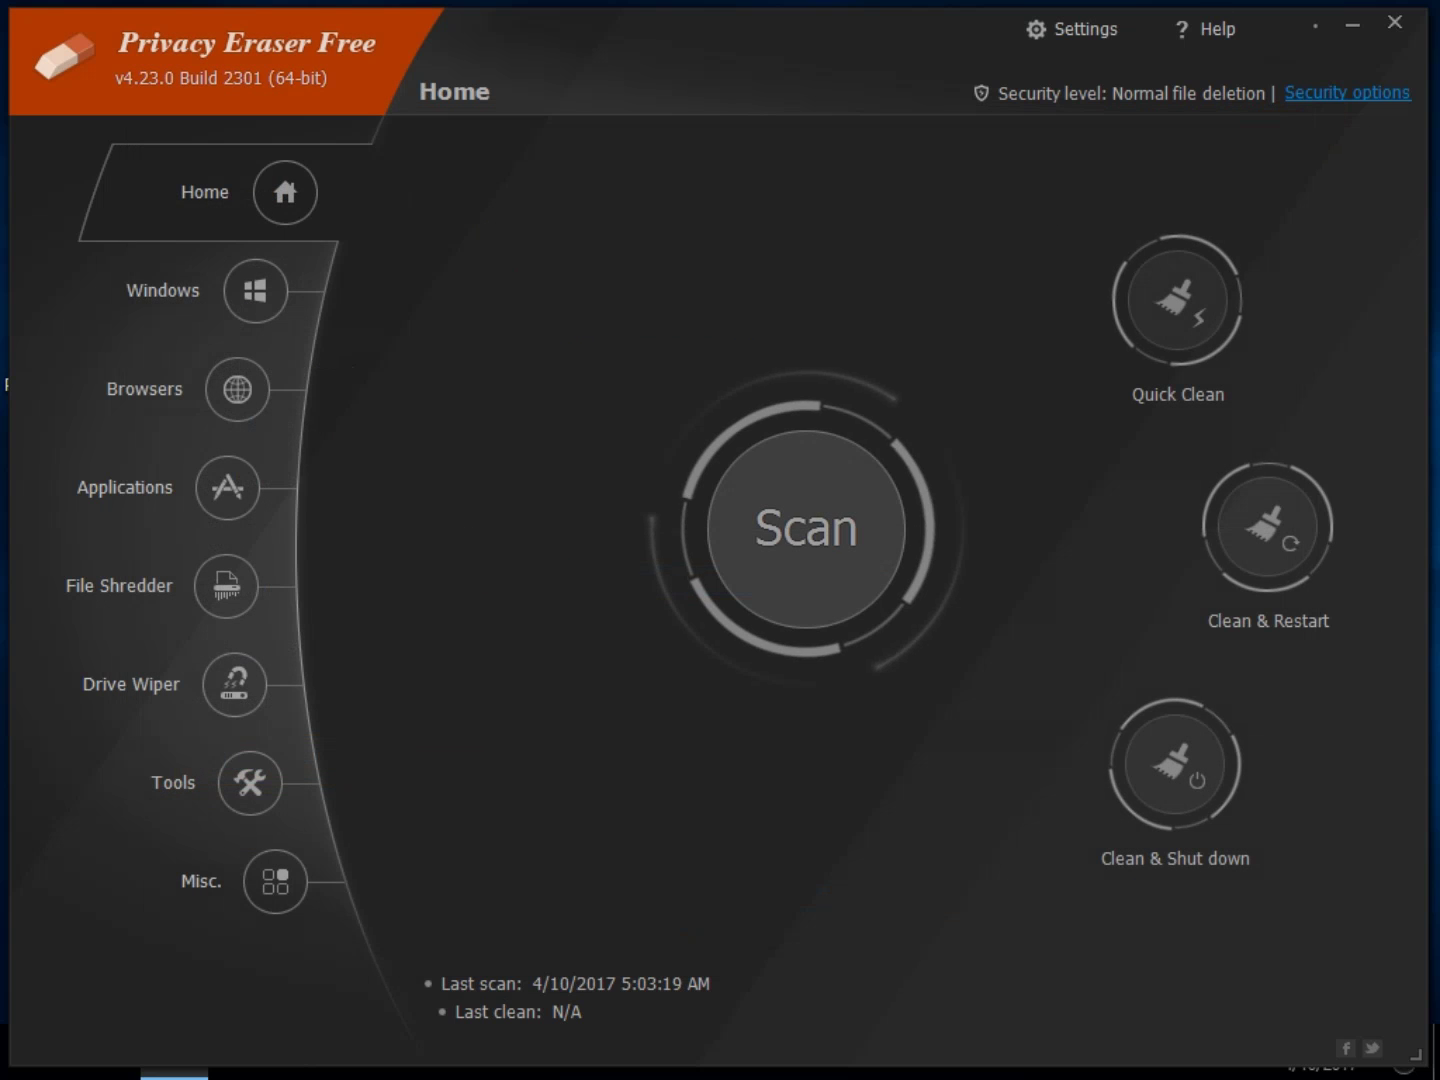